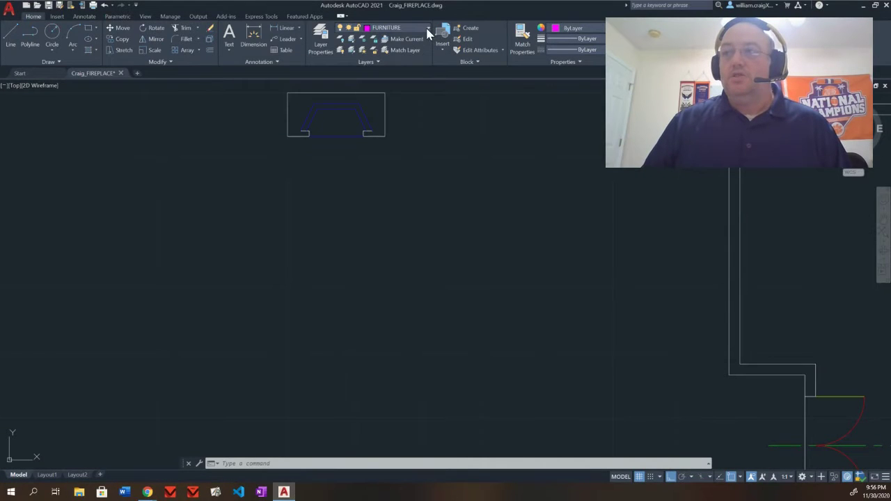
# Step: Make FURNITURE the current layer and draw a 7' by 3' rectangle with lines below the fireplace
pyautogui.click(426, 31)
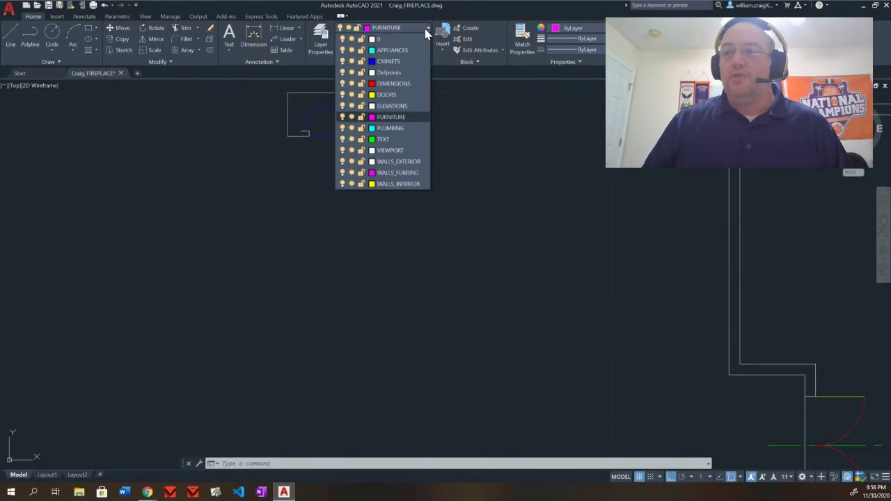
pyautogui.click(387, 117)
pyautogui.click(9, 38)
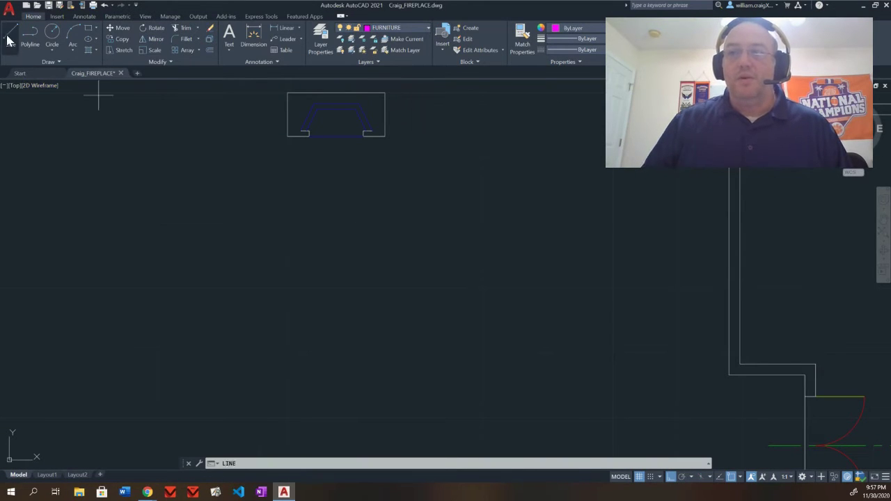
pyautogui.click(286, 190)
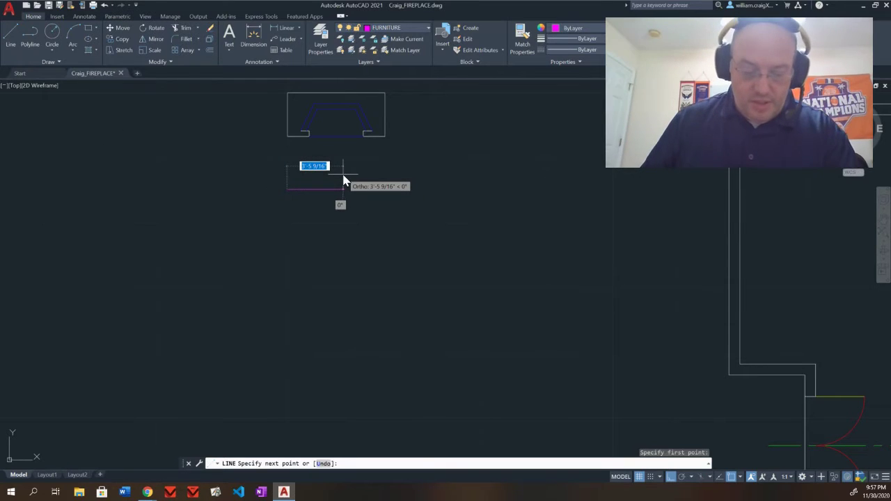
pyautogui.write("7'")
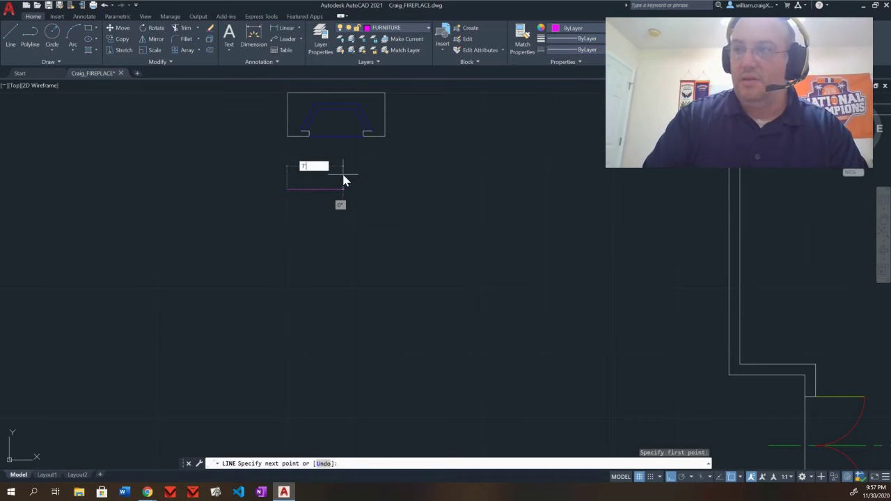
pyautogui.press('Return')
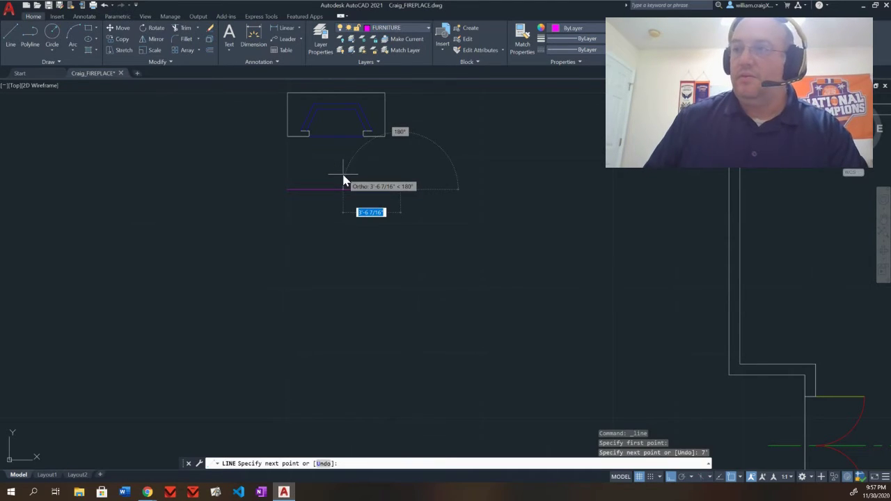
pyautogui.write('3')
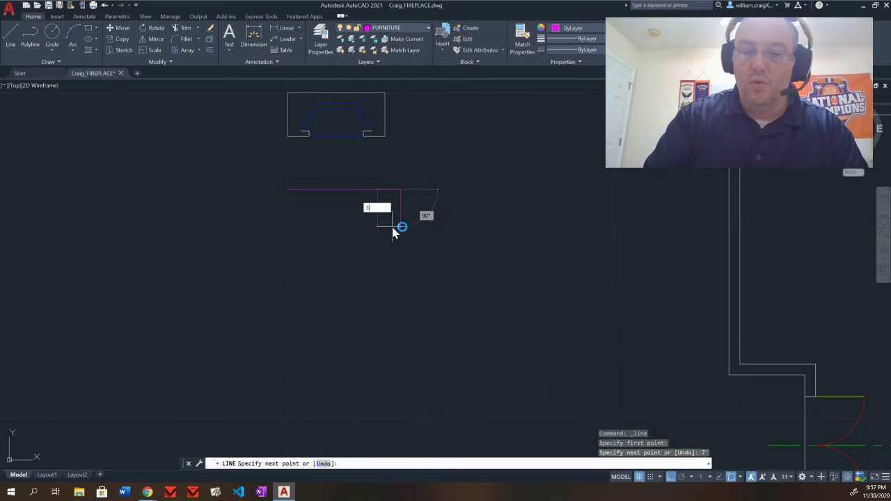
pyautogui.press('Return')
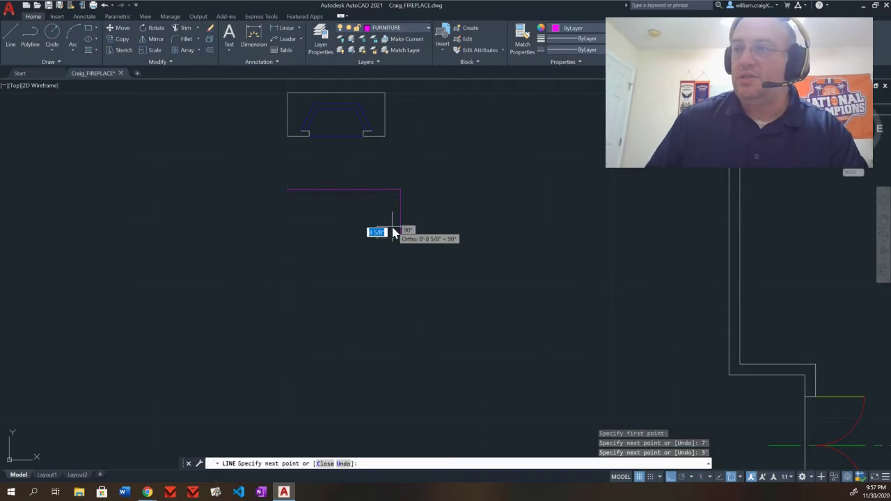
pyautogui.write('7')
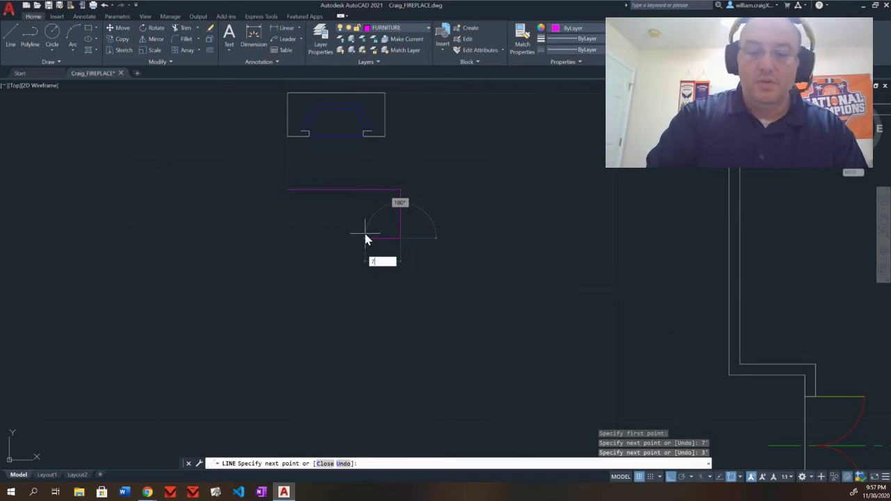
pyautogui.press('Return')
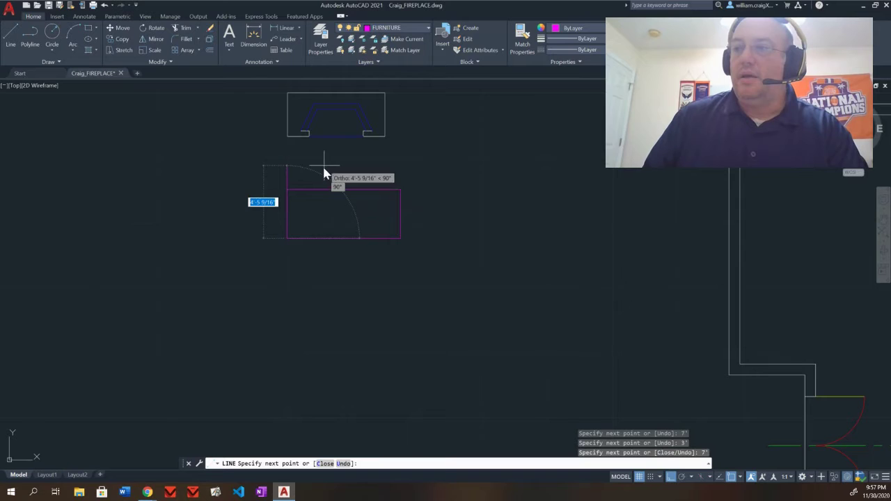
pyautogui.click(287, 190)
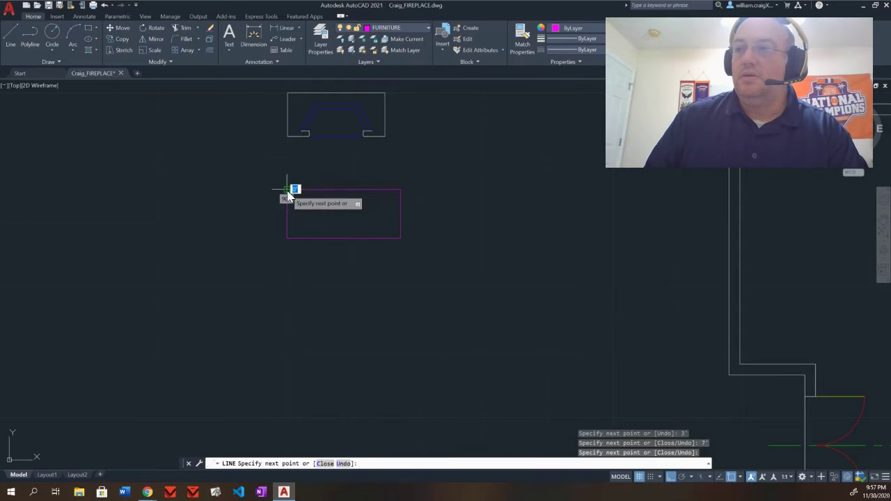
pyautogui.press('Escape')
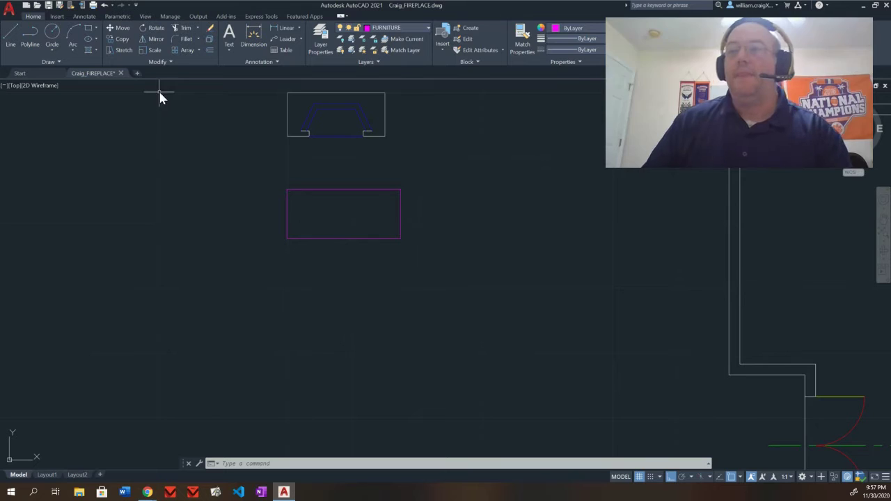
# Step: Offset the rectangle's upper edge 3" inward
pyautogui.click(209, 50)
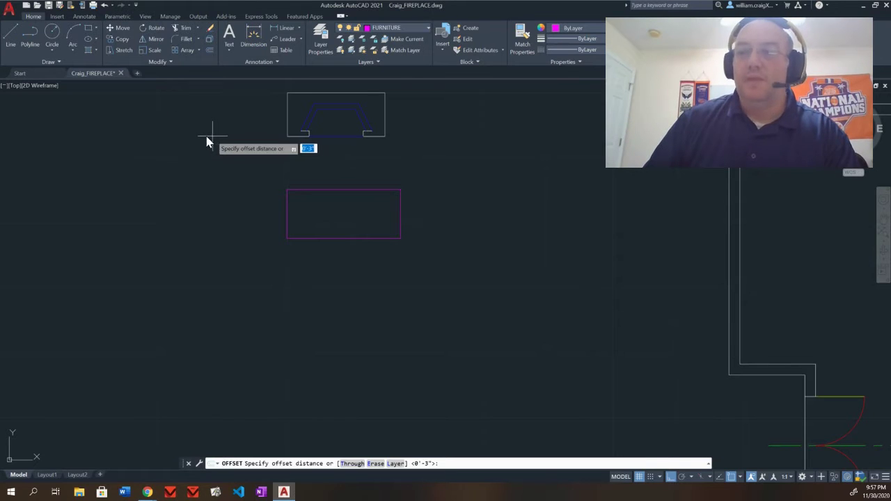
pyautogui.press('Return')
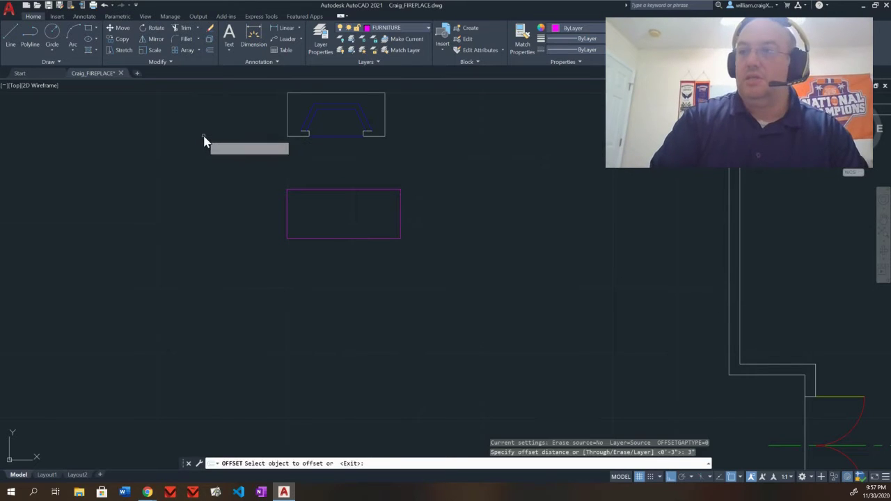
pyautogui.click(367, 190)
pyautogui.click(363, 203)
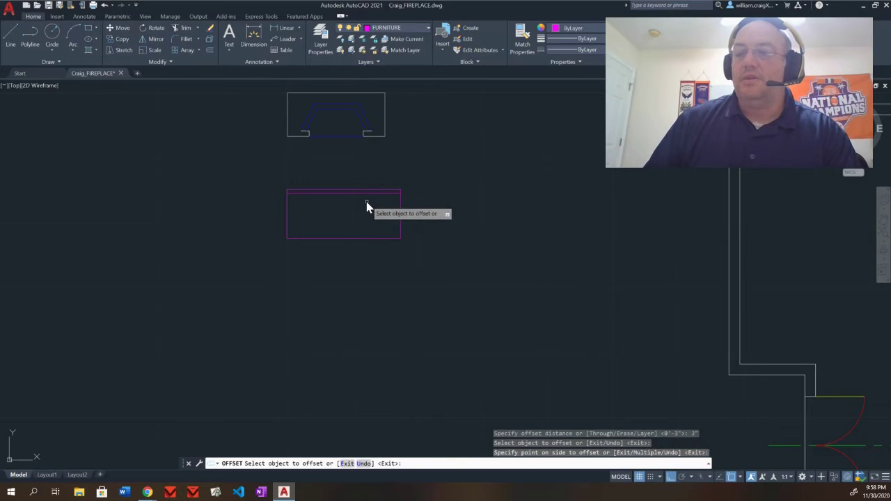
pyautogui.press('Escape')
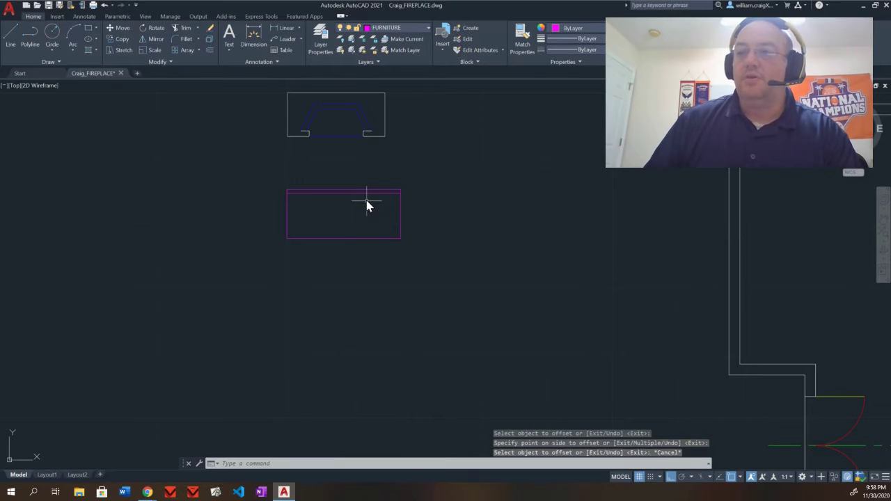
# Step: Offset the rectangle's left, right and upper edges 6" inward
pyautogui.click(209, 51)
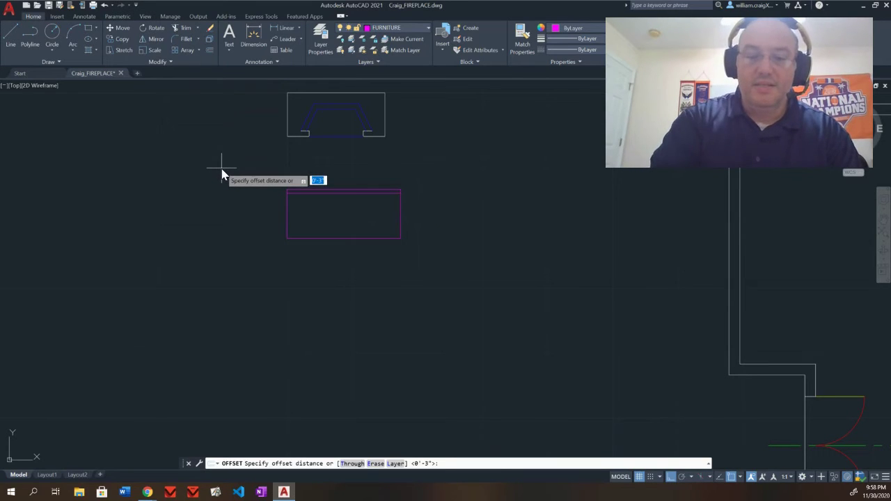
pyautogui.press('Return')
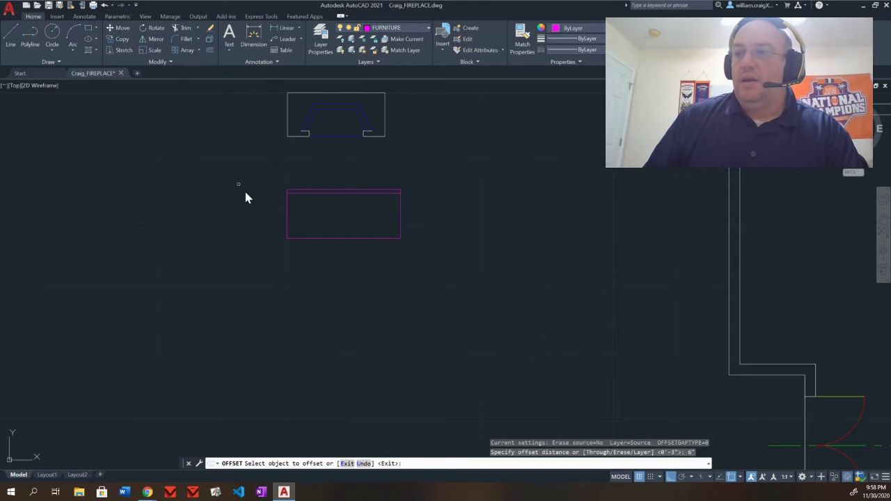
pyautogui.click(285, 206)
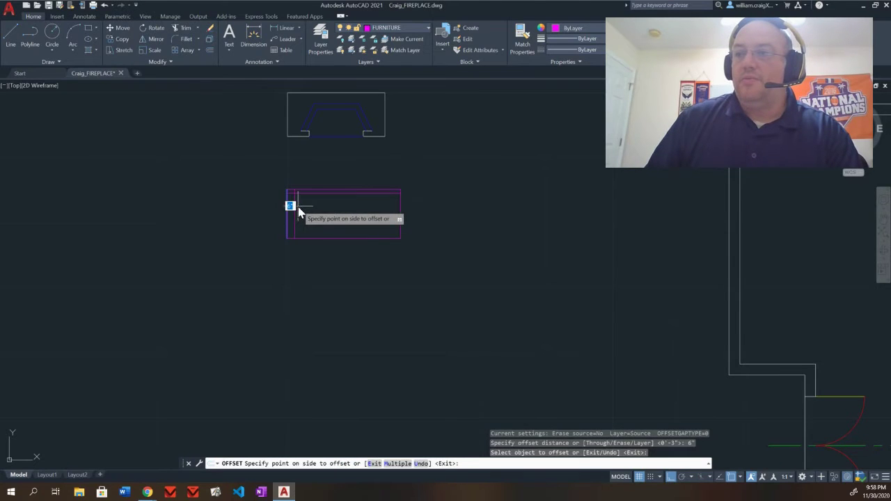
pyautogui.click(298, 204)
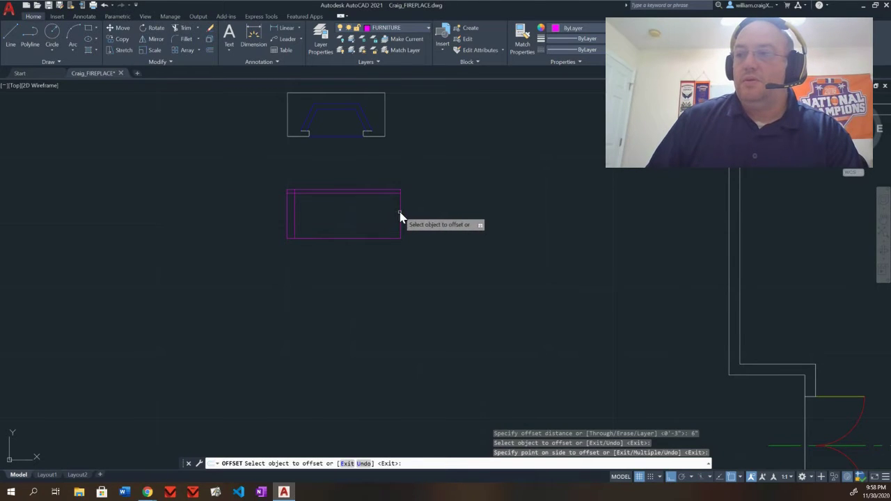
pyautogui.click(391, 213)
pyautogui.click(387, 216)
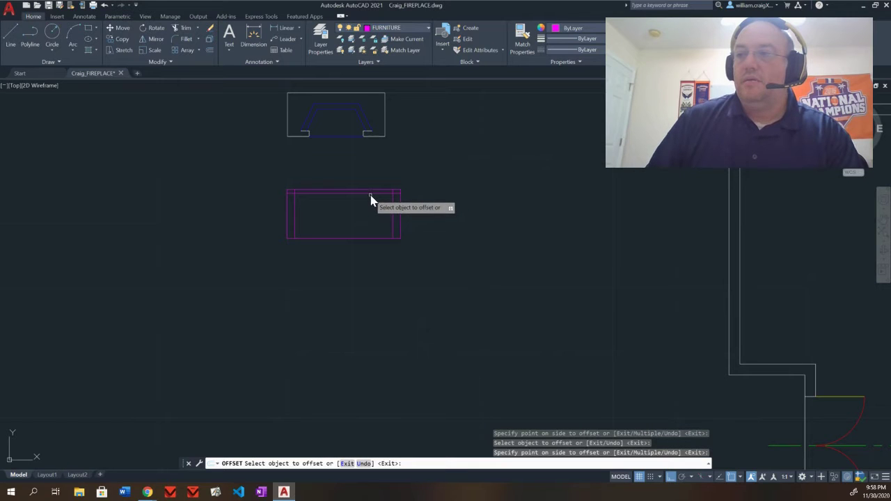
pyautogui.click(368, 190)
pyautogui.click(367, 206)
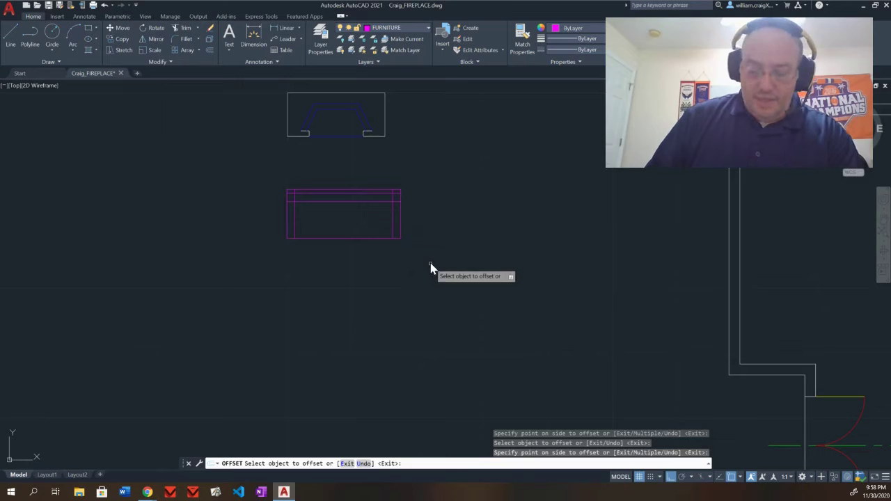
pyautogui.press('Escape')
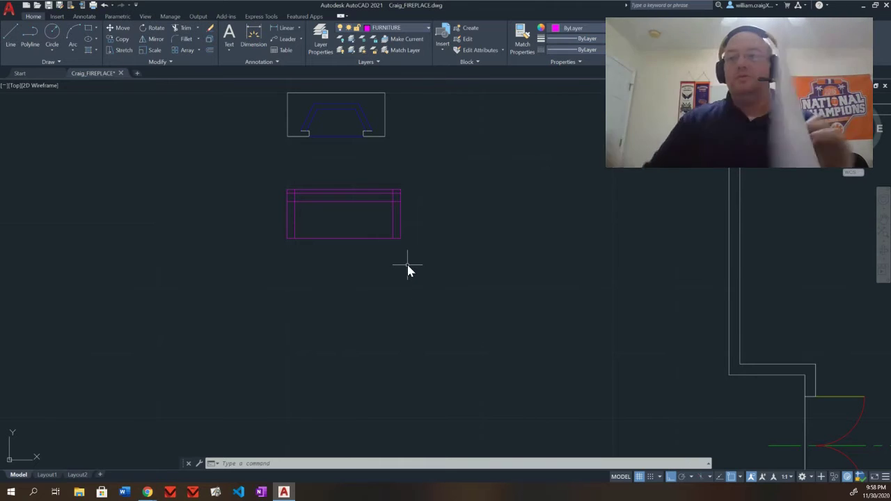
# Step: Offset the two inner vertical lines 2' toward the middle to divide the rectangle into three seats
pyautogui.click(209, 49)
pyautogui.write('2')
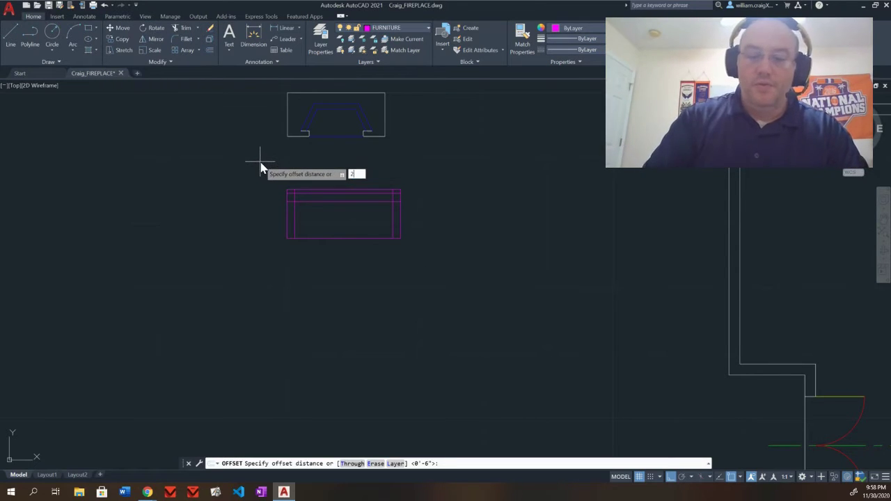
pyautogui.write("'")
pyautogui.press('Return')
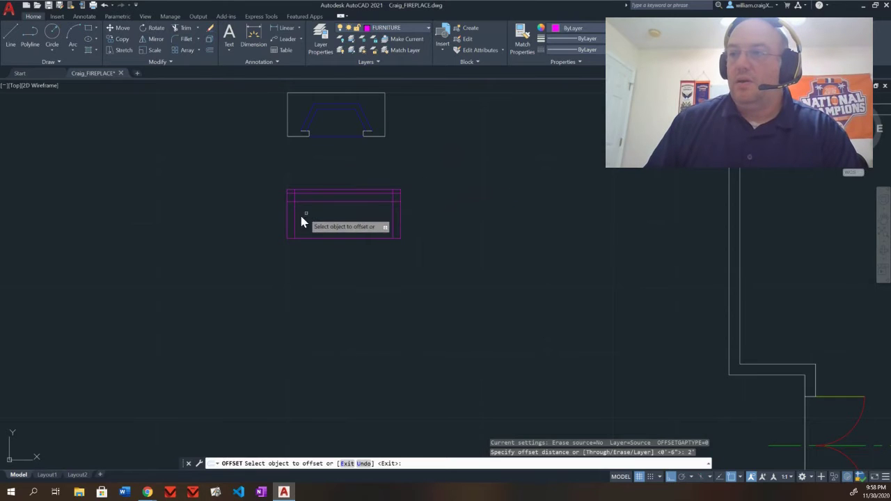
pyautogui.click(296, 220)
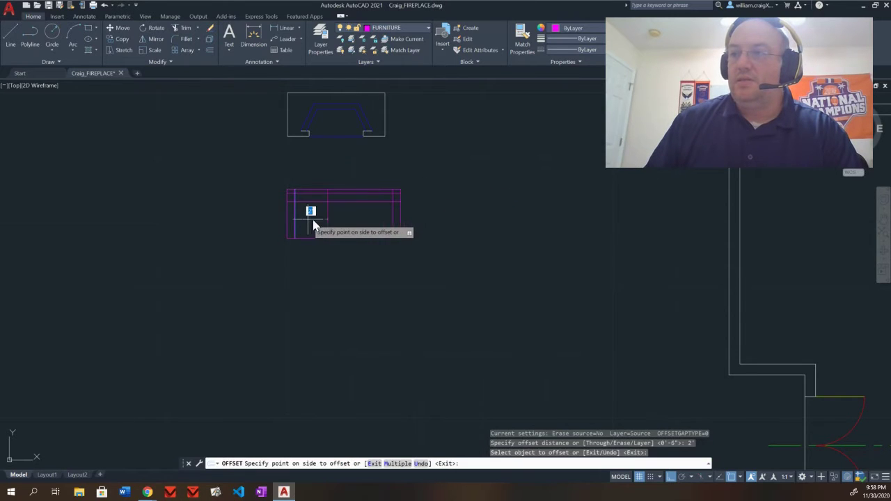
pyautogui.click(326, 226)
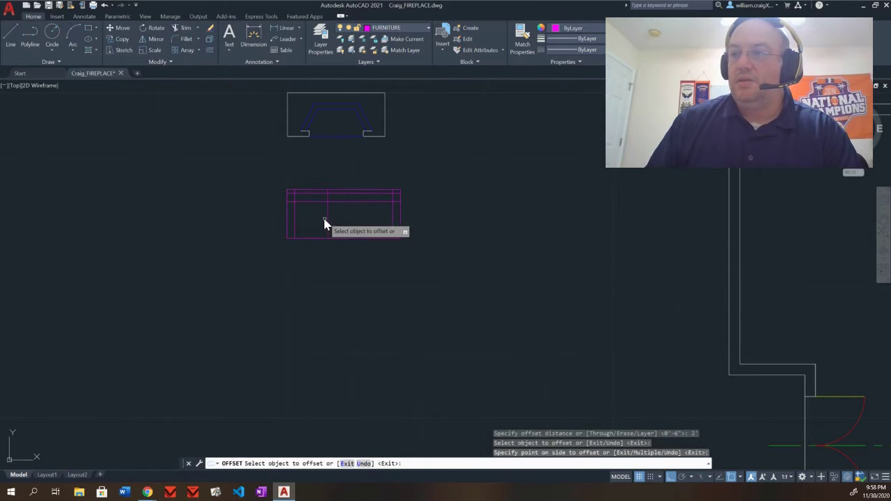
pyautogui.click(391, 220)
pyautogui.click(376, 224)
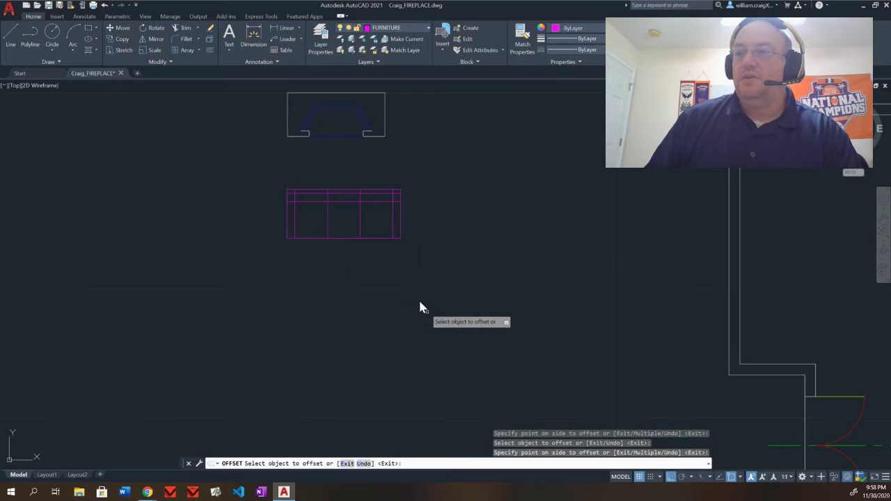
pyautogui.scroll(-2, 370, 252)
pyautogui.scroll(4, 368, 250)
pyautogui.scroll(2, 367, 250)
pyautogui.moveTo(331, 203); pyautogui.dragTo(428, 253, button='middle')
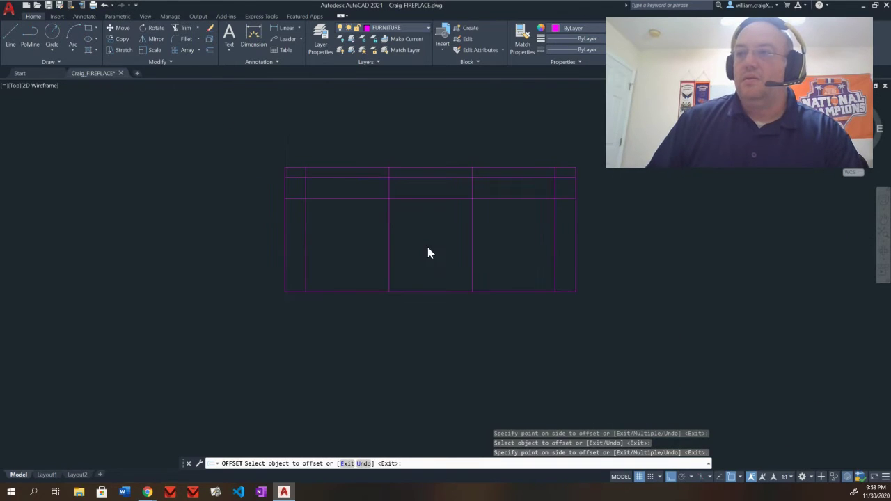
pyautogui.scroll(2, 425, 248)
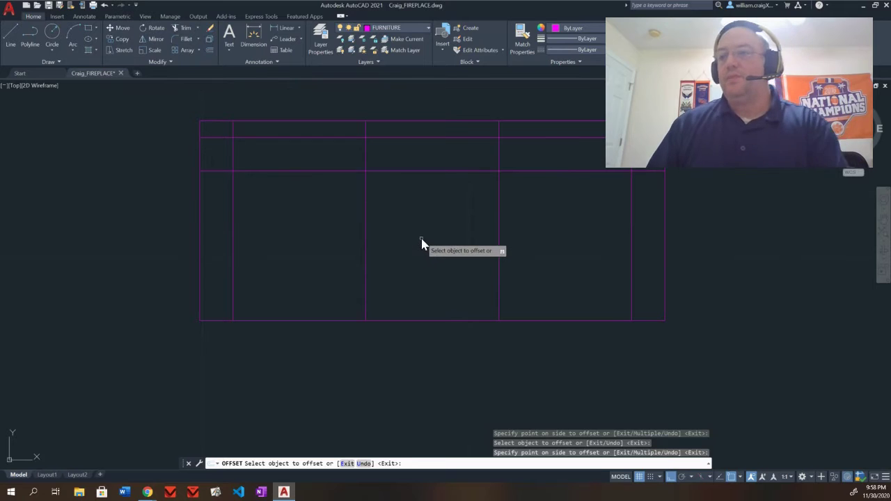
pyautogui.press('Escape')
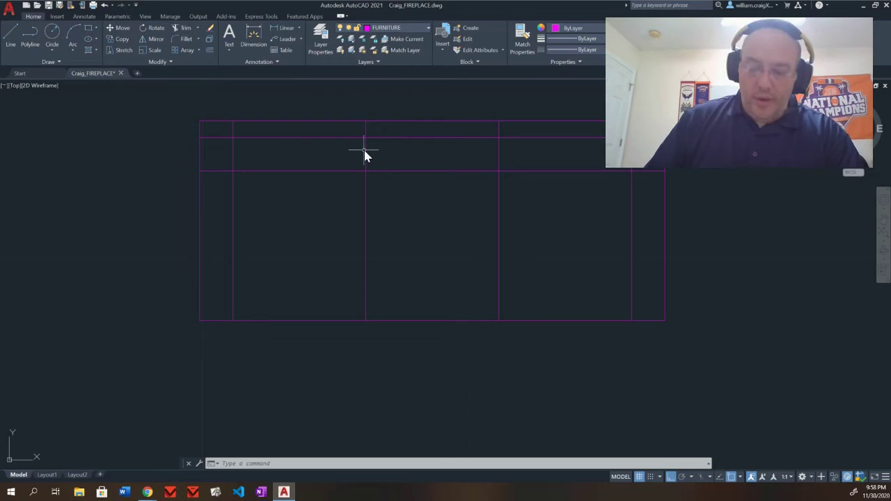
# Step: Break the horizontal line 3" below the upper edge at its intersection with the left inner vertical line
pyautogui.click(170, 62)
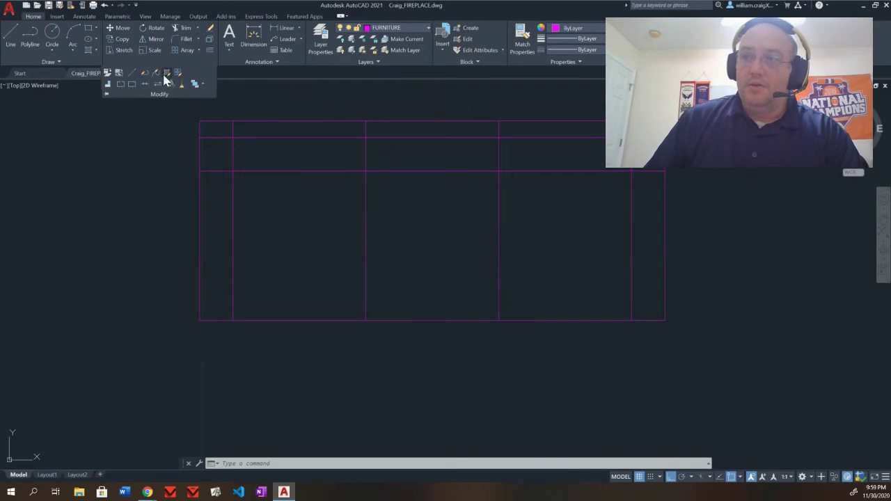
pyautogui.click(132, 84)
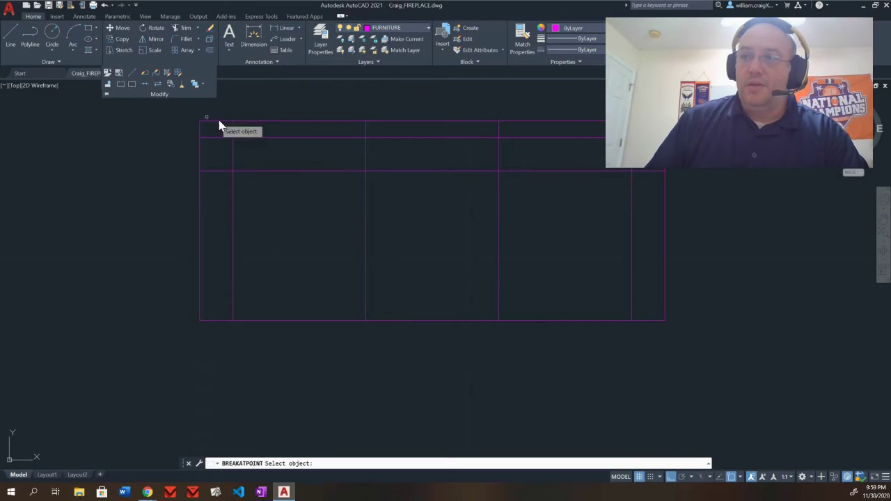
pyautogui.click(251, 139)
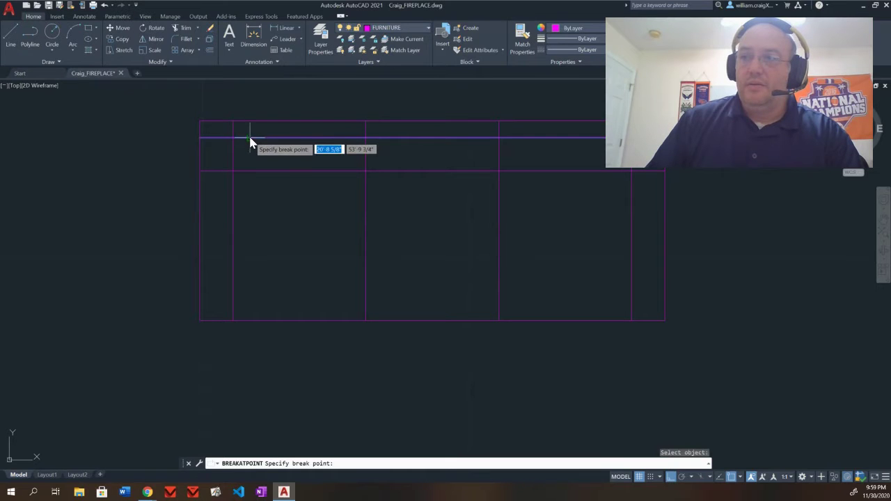
pyautogui.click(232, 137)
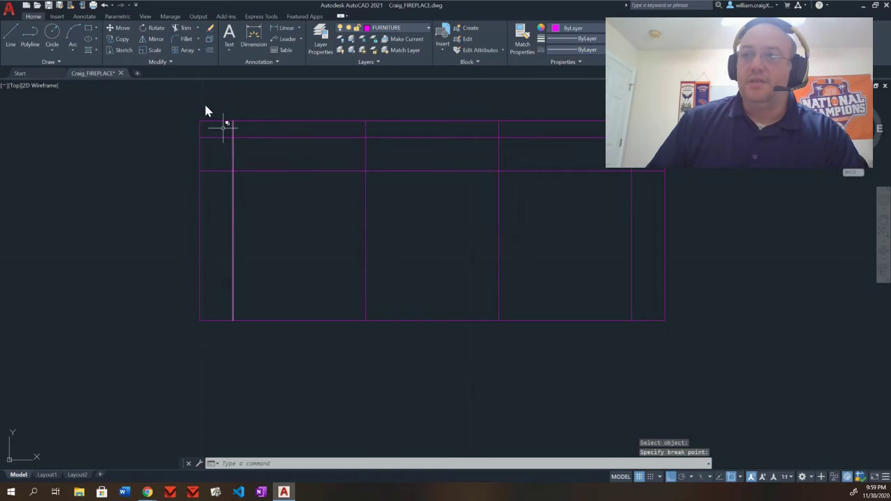
# Step: Break the horizontal line 3" below the upper edge at its intersections with the left and right seat dividers
pyautogui.click(165, 61)
pyautogui.click(135, 82)
pyautogui.click(374, 137)
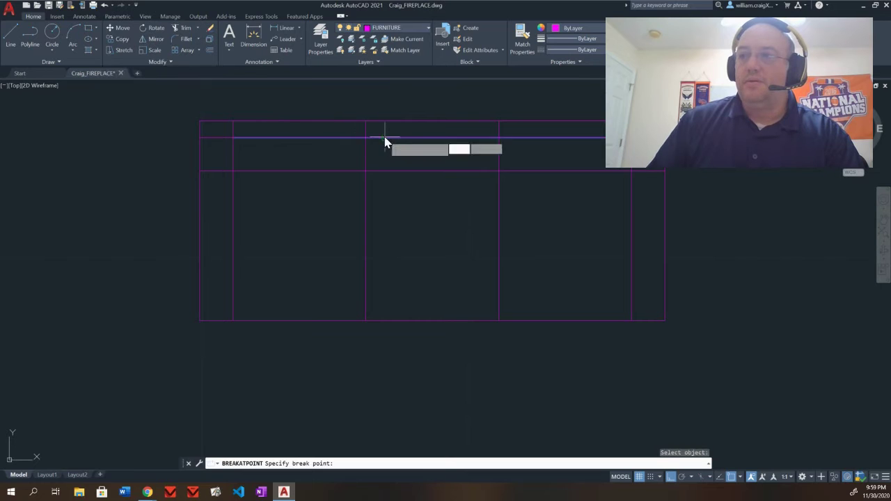
pyautogui.click(365, 137)
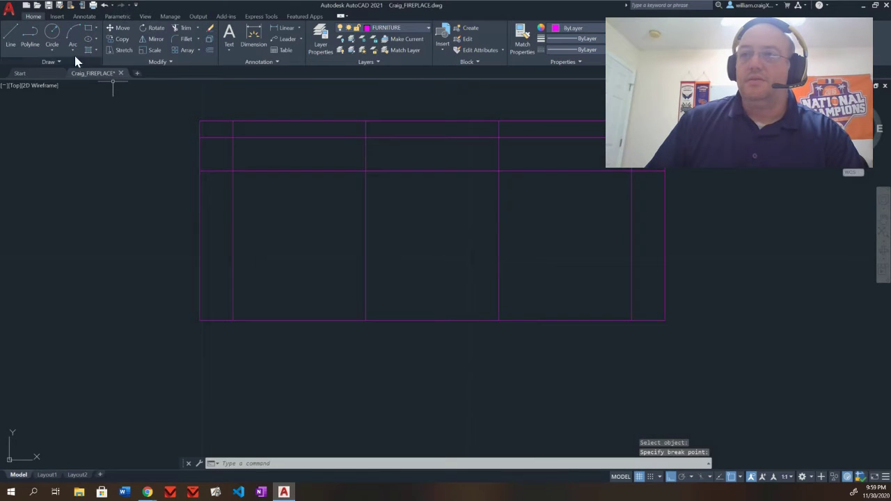
pyautogui.click(144, 60)
pyautogui.click(132, 84)
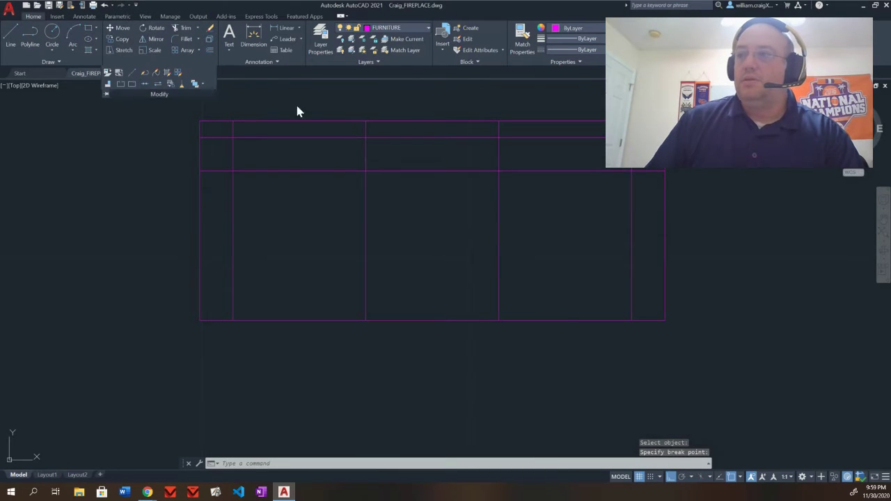
pyautogui.click(524, 138)
pyautogui.click(498, 138)
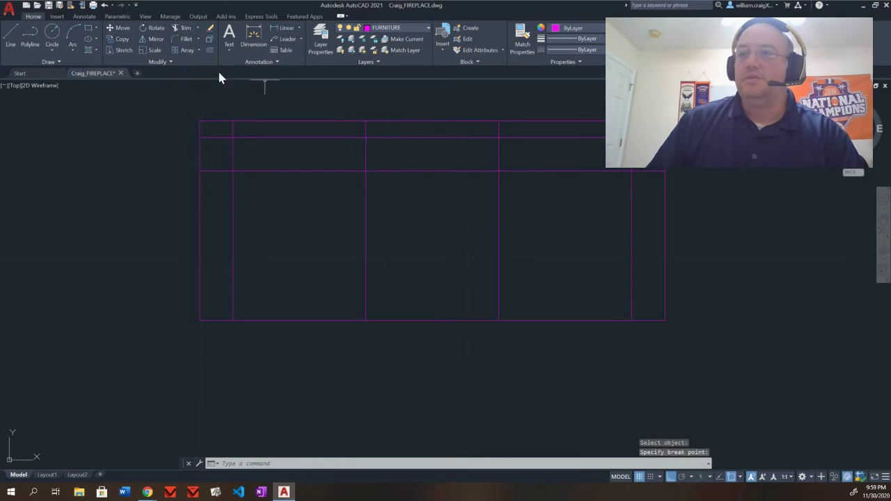
pyautogui.click(141, 61)
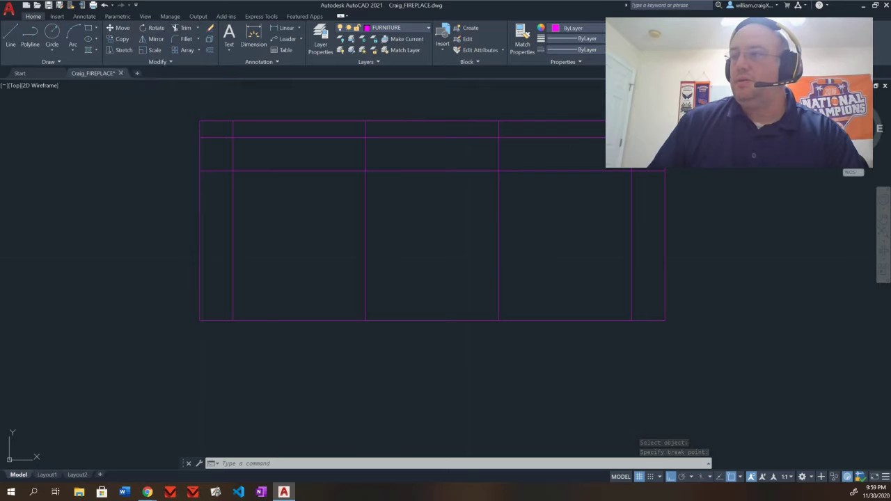
pyautogui.click(536, 138)
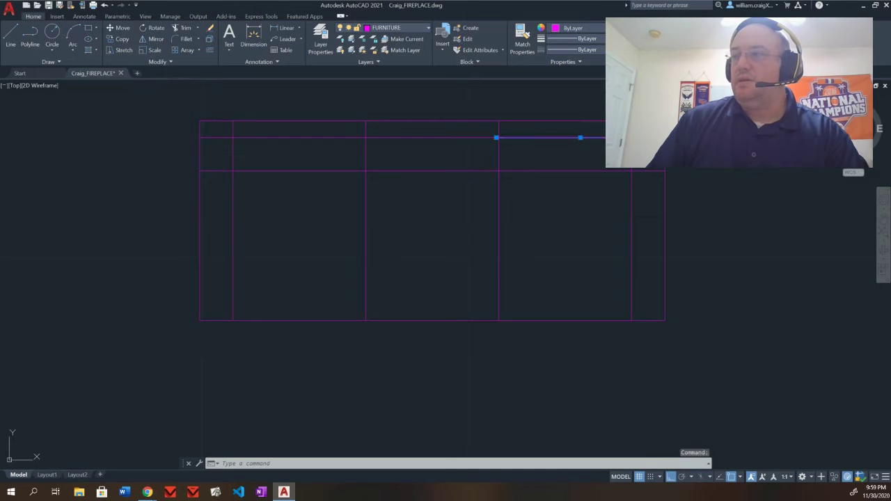
pyautogui.press('Escape')
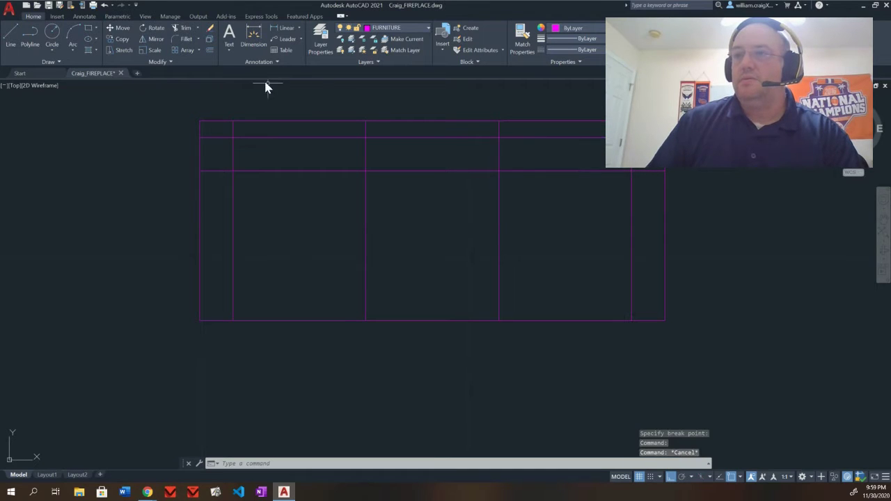
# Step: Break the horizontal line 3" below the upper edge at its intersection with the right inner armrest line
pyautogui.click(170, 61)
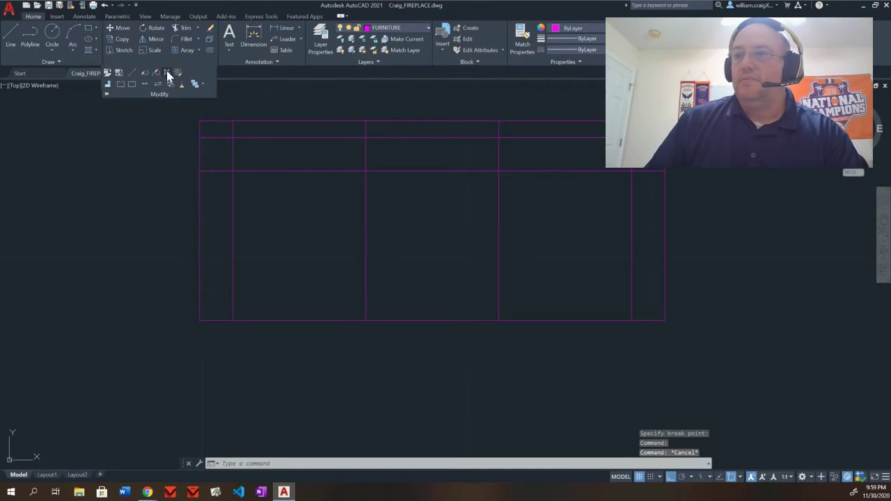
pyautogui.click(134, 84)
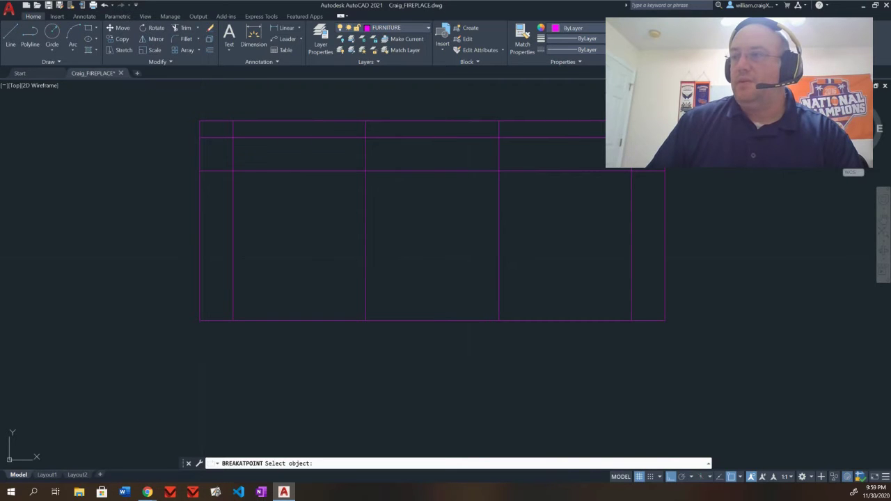
pyautogui.click(647, 137)
pyautogui.click(631, 138)
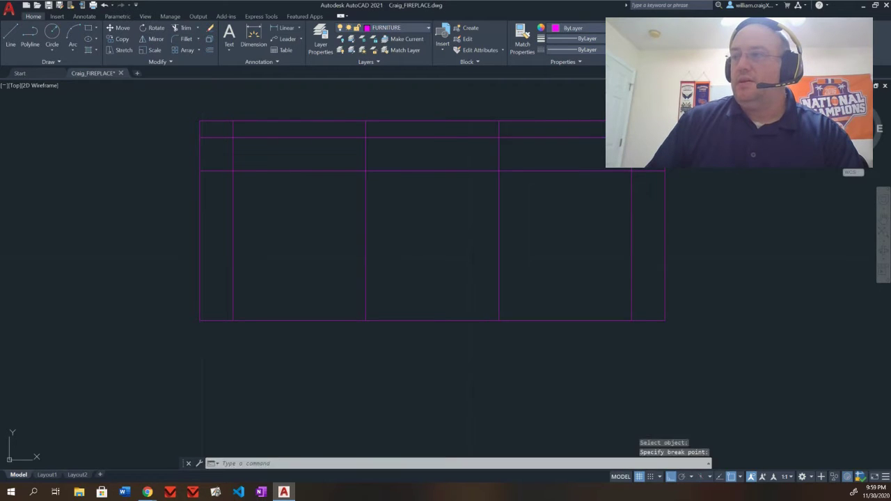
pyautogui.press('Escape')
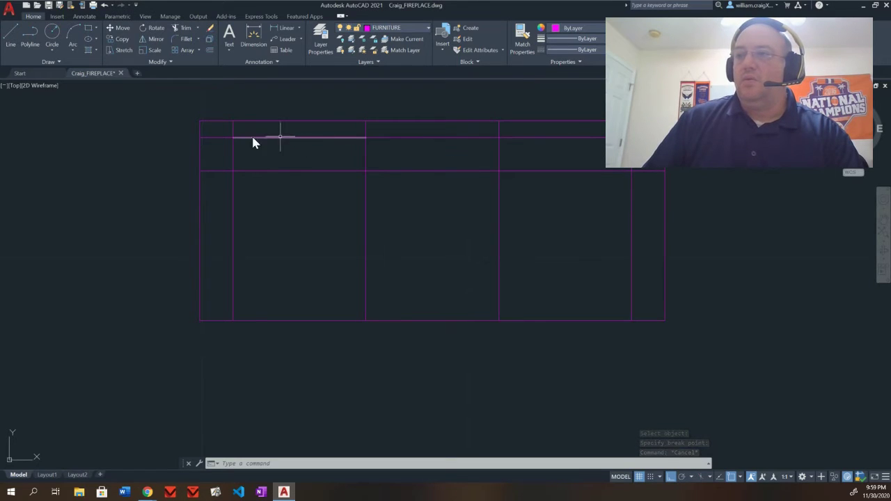
# Step: Break the lower inner horizontal line at its intersections with the left armrest line and the left seat divider
pyautogui.click(135, 60)
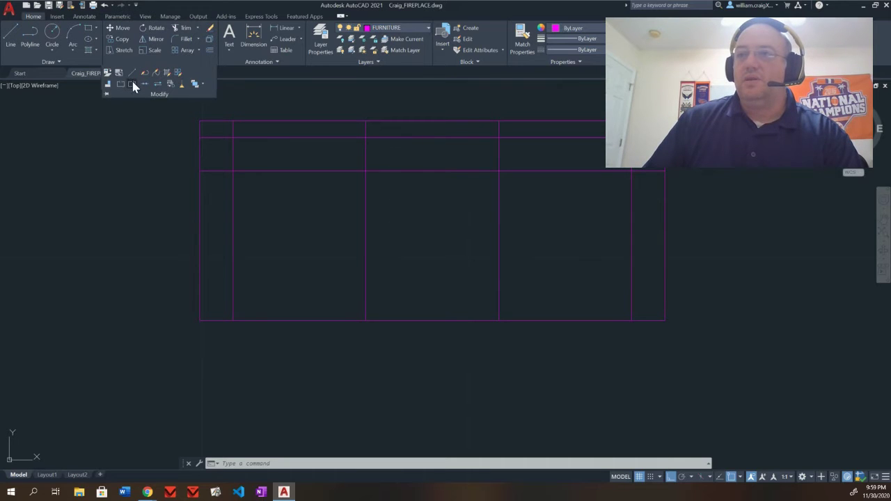
pyautogui.click(135, 85)
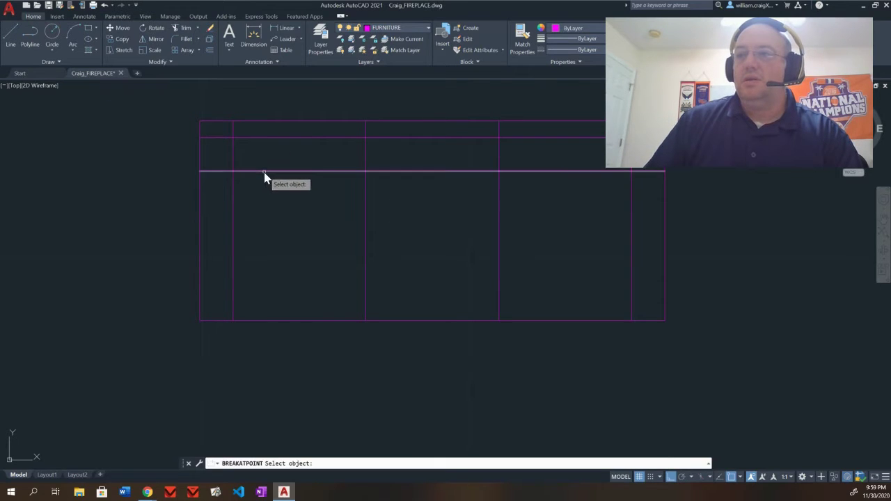
pyautogui.click(264, 171)
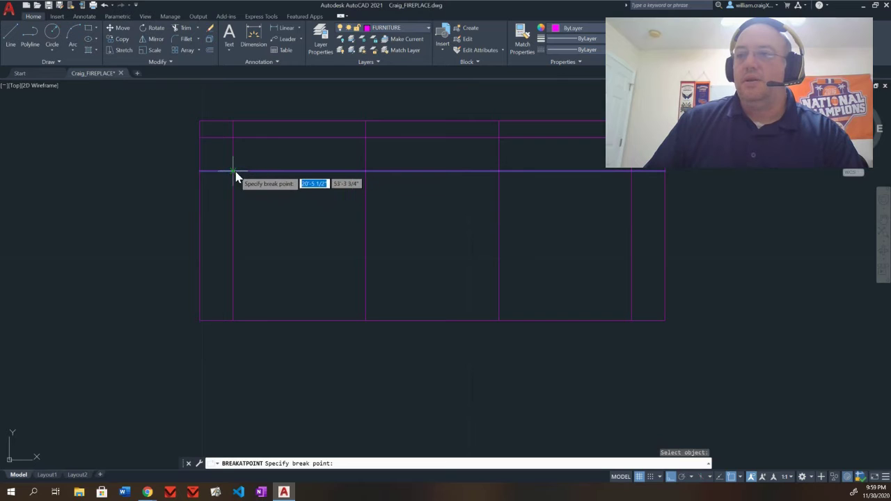
pyautogui.click(233, 172)
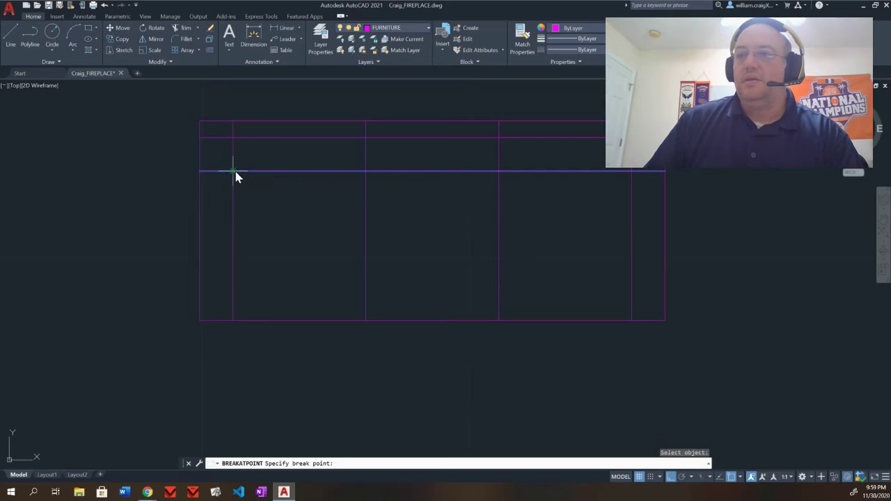
pyautogui.click(153, 62)
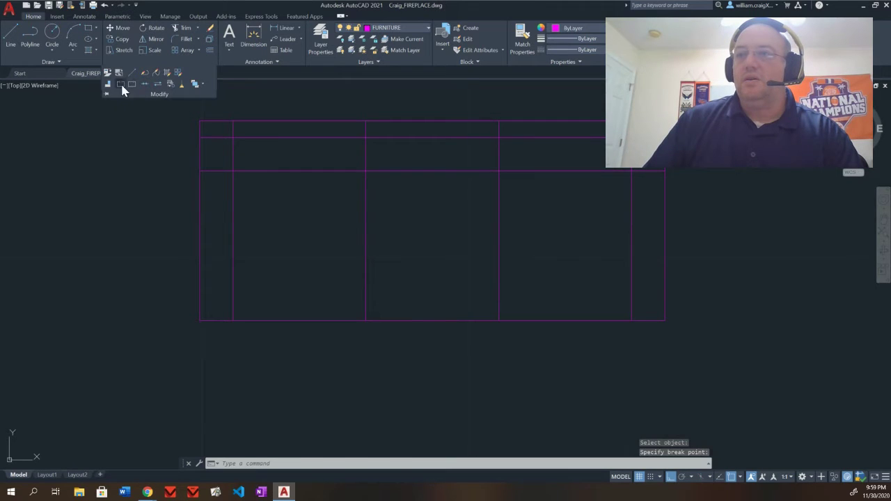
pyautogui.click(132, 84)
pyautogui.click(430, 172)
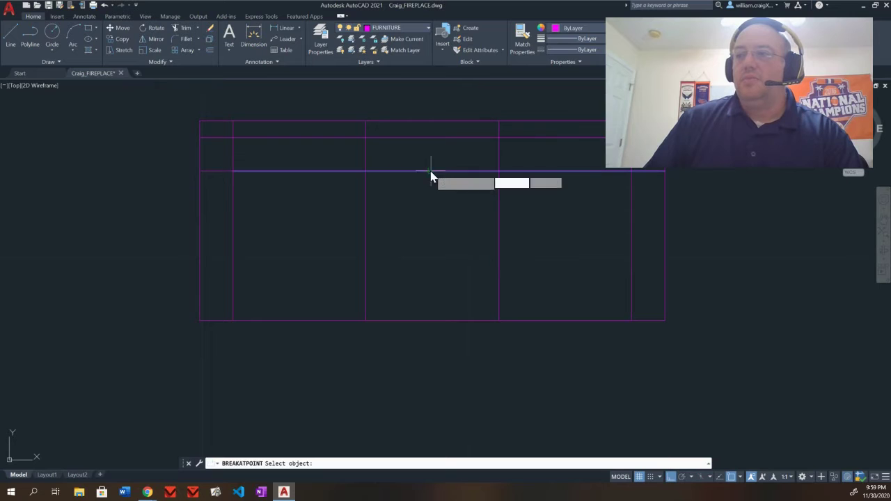
pyautogui.click(367, 172)
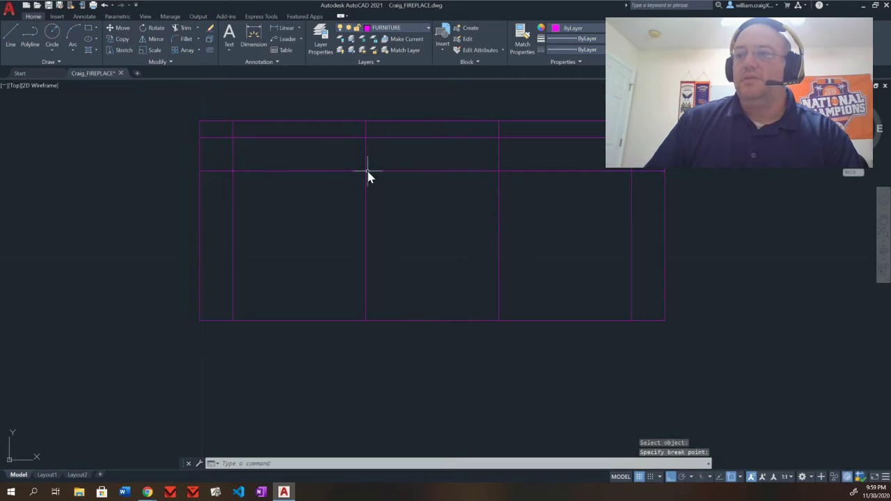
# Step: Break the lower inner horizontal line at its intersections with the right seat divider and the right armrest line
pyautogui.click(160, 62)
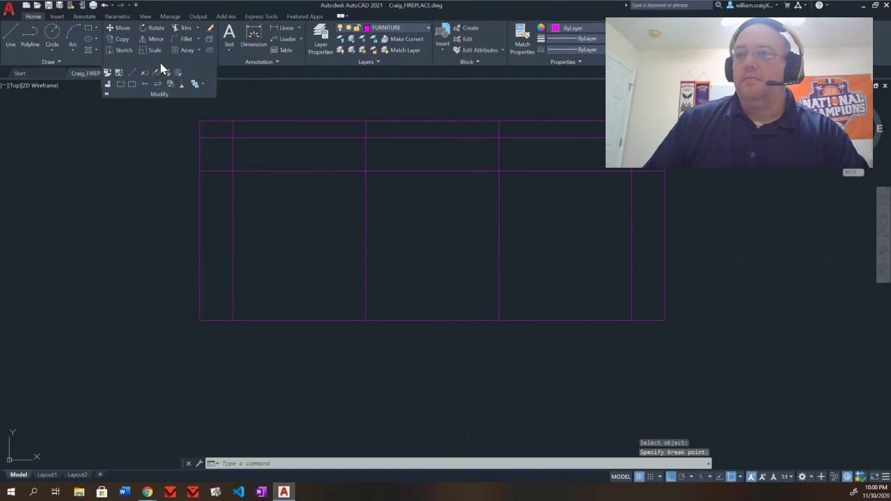
pyautogui.click(132, 84)
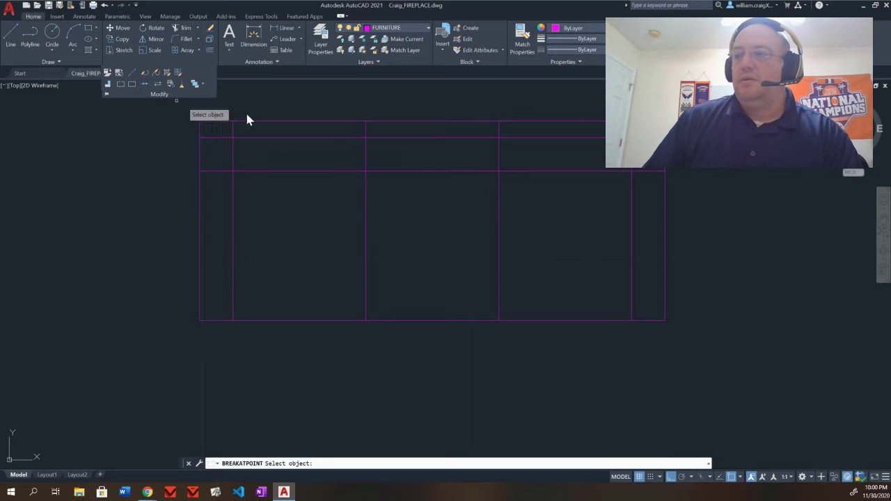
pyautogui.click(511, 171)
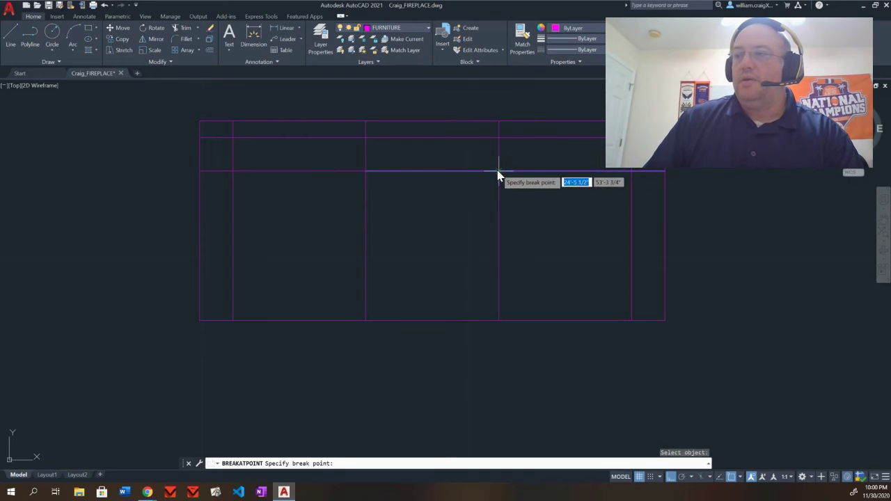
pyautogui.click(498, 171)
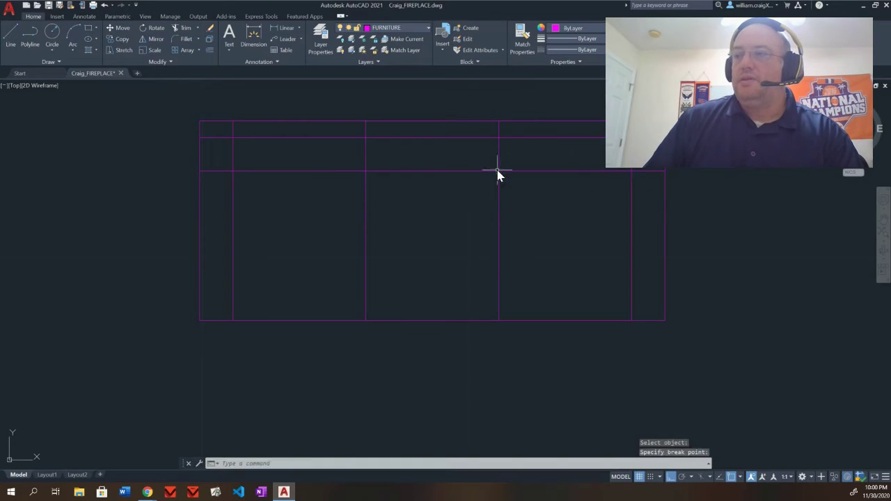
pyautogui.click(142, 62)
pyautogui.click(133, 83)
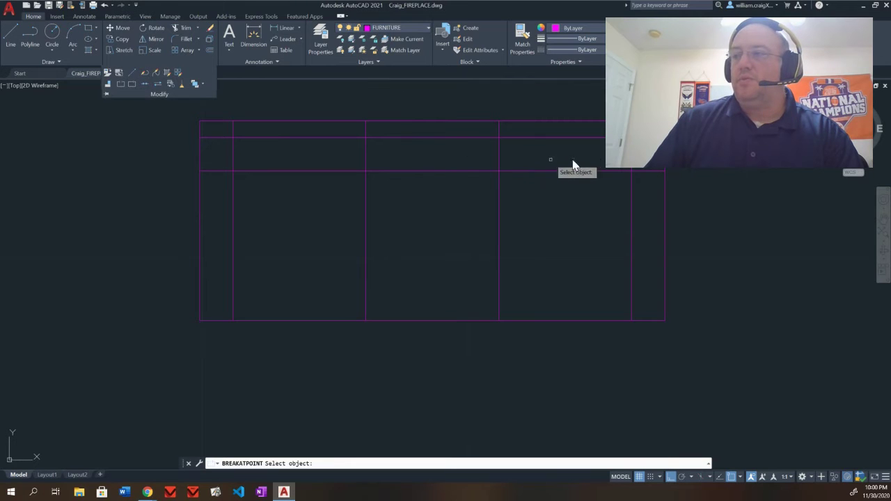
pyautogui.click(580, 172)
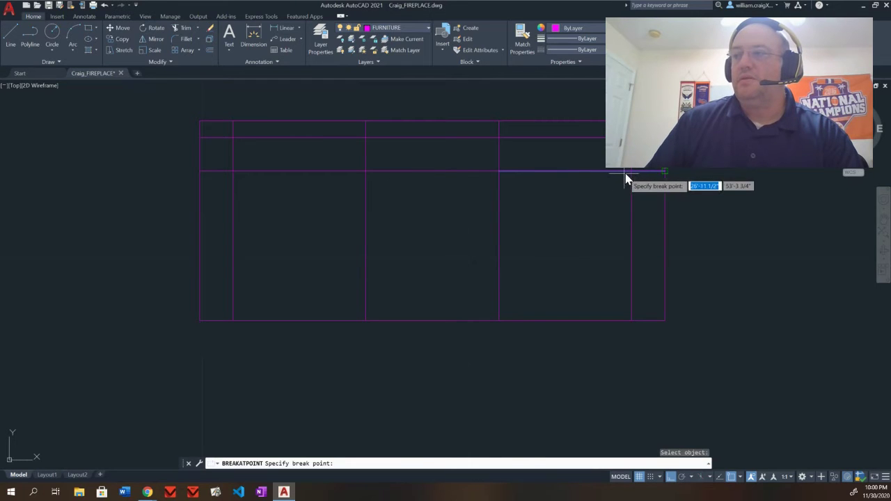
pyautogui.click(632, 176)
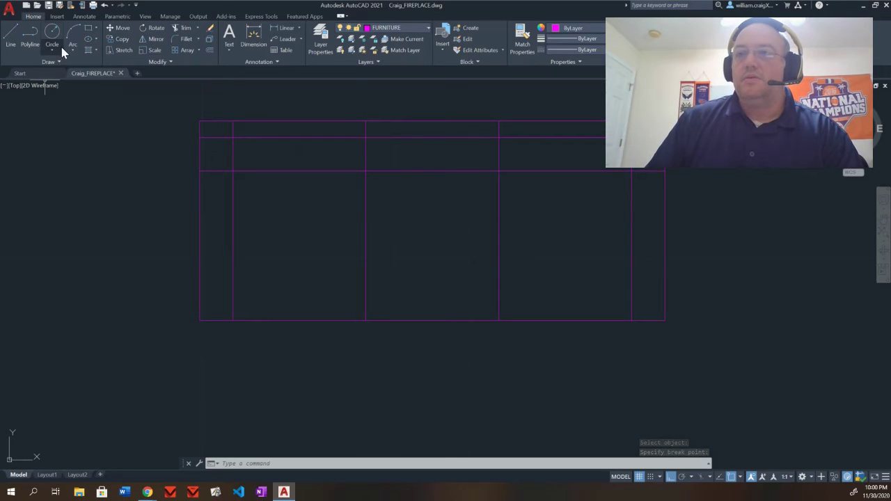
# Step: Break the rectangle's bottom edge at its intersections with the left armrest line and the left seat divider
pyautogui.click(155, 62)
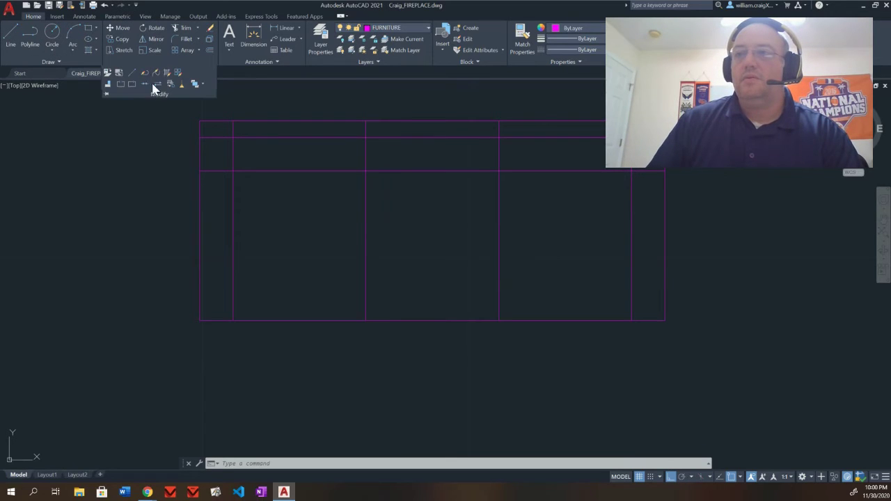
pyautogui.click(133, 85)
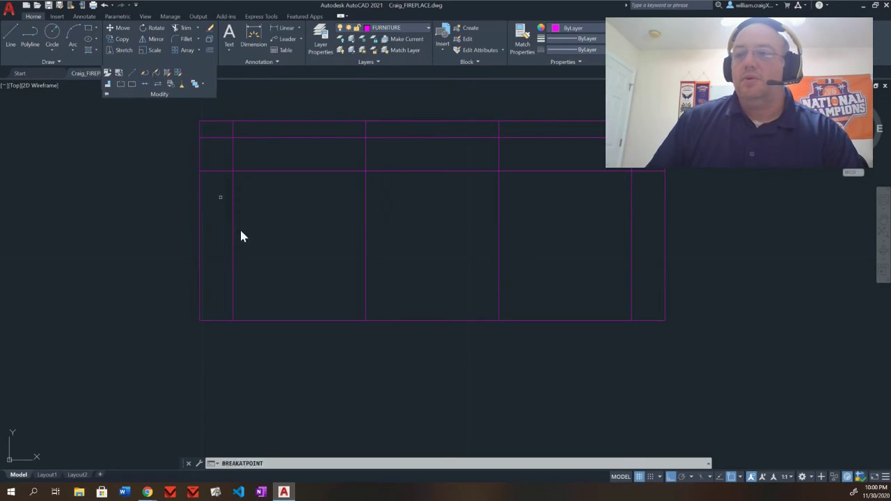
pyautogui.click(275, 319)
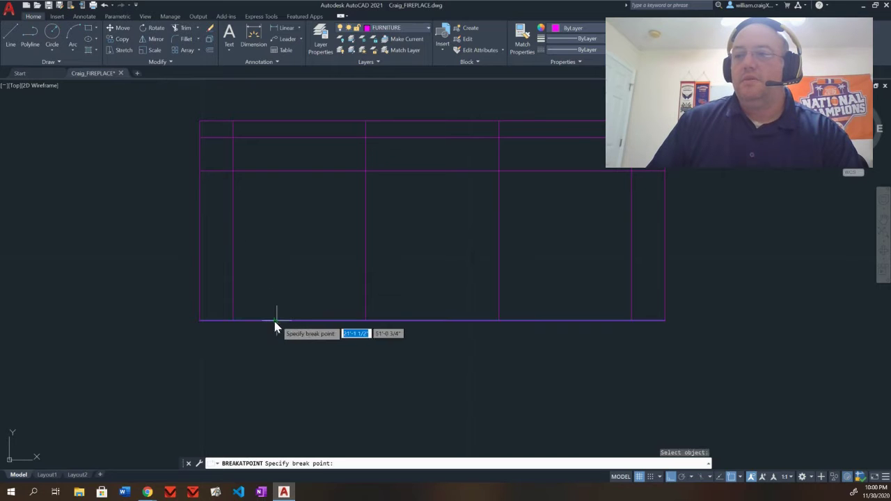
pyautogui.click(233, 320)
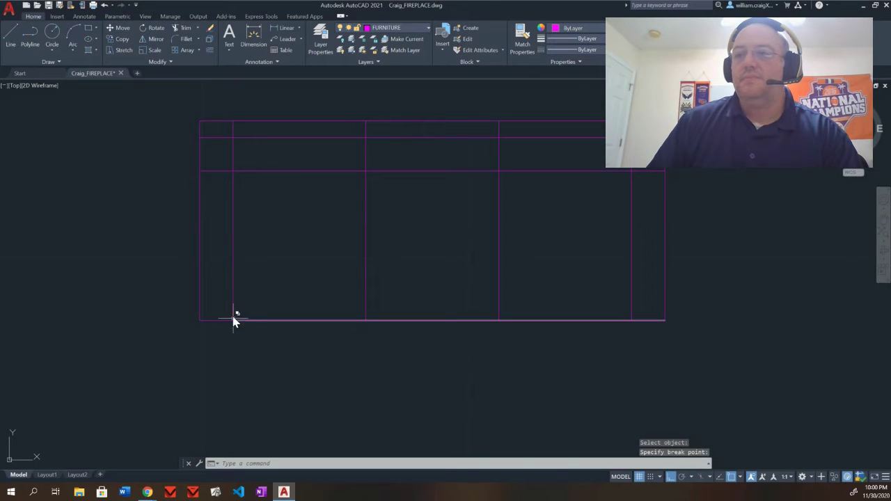
pyautogui.click(164, 61)
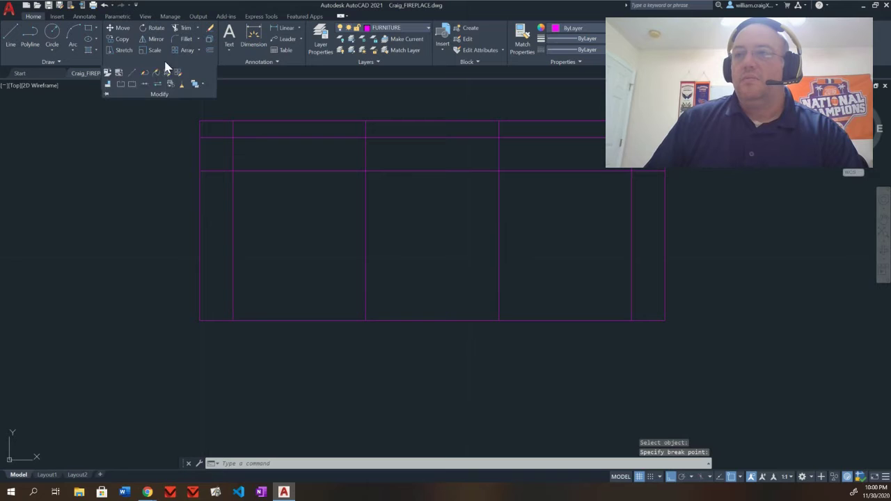
pyautogui.click(135, 84)
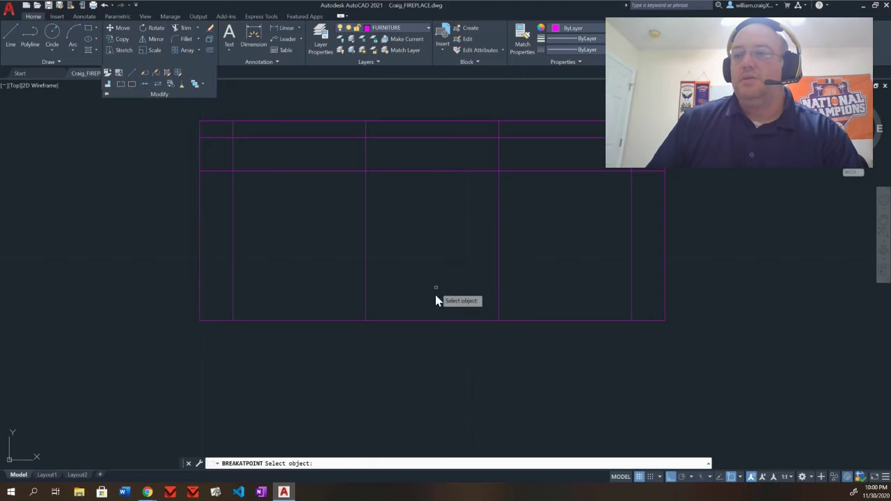
pyautogui.click(432, 320)
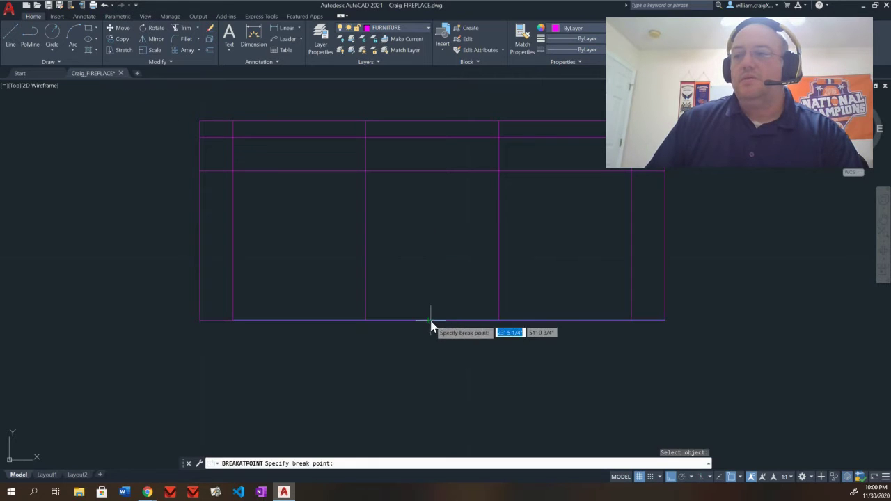
pyautogui.click(366, 321)
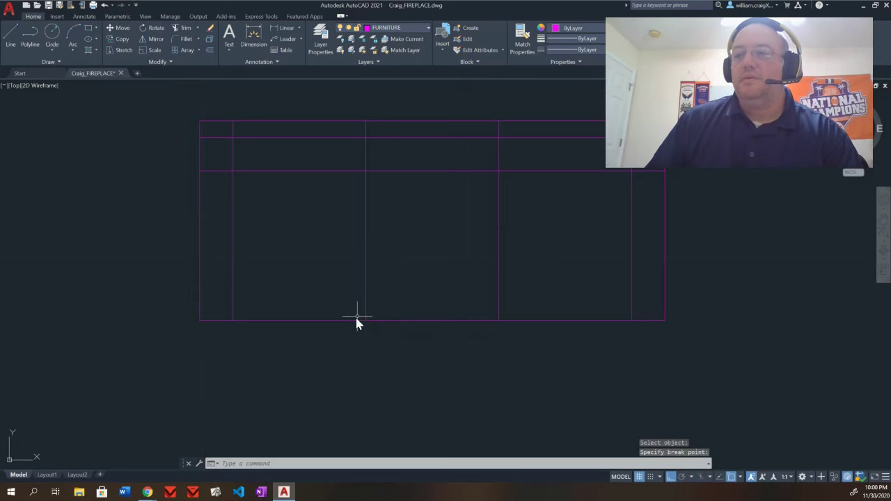
# Step: Break the rectangle's bottom edge at its intersections with the right seat divider and the right armrest line
pyautogui.click(134, 65)
pyautogui.click(132, 84)
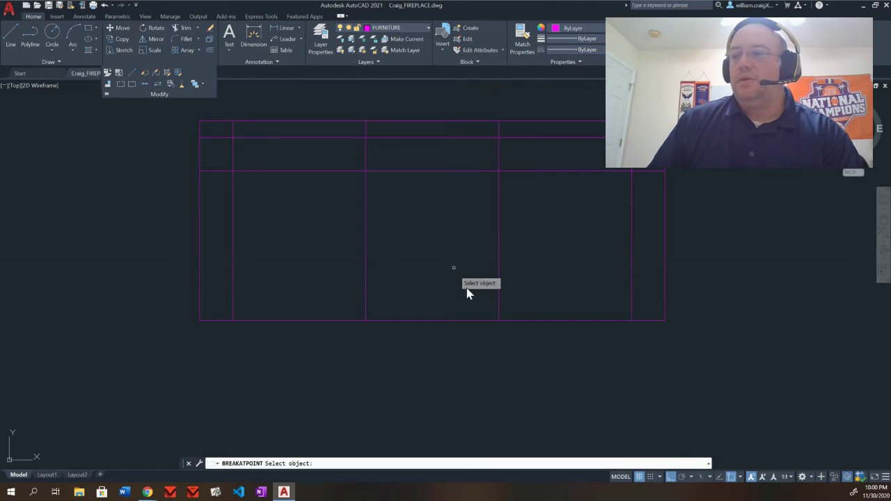
pyautogui.click(530, 321)
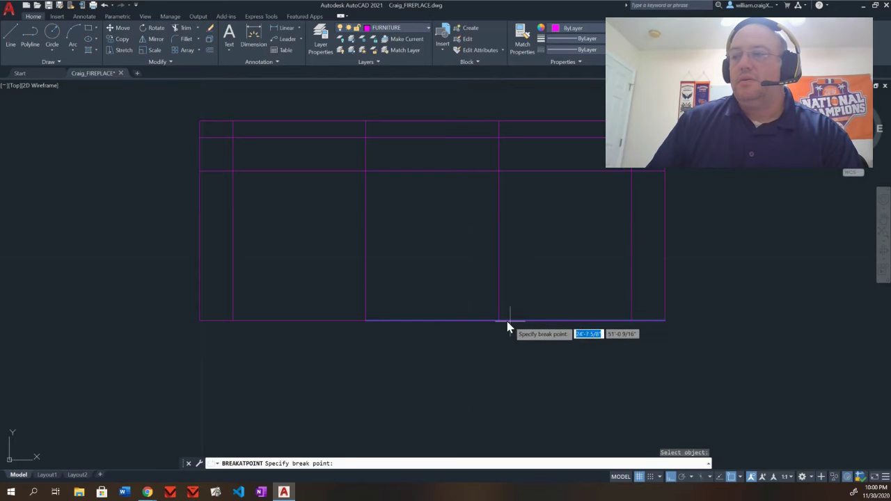
pyautogui.click(498, 321)
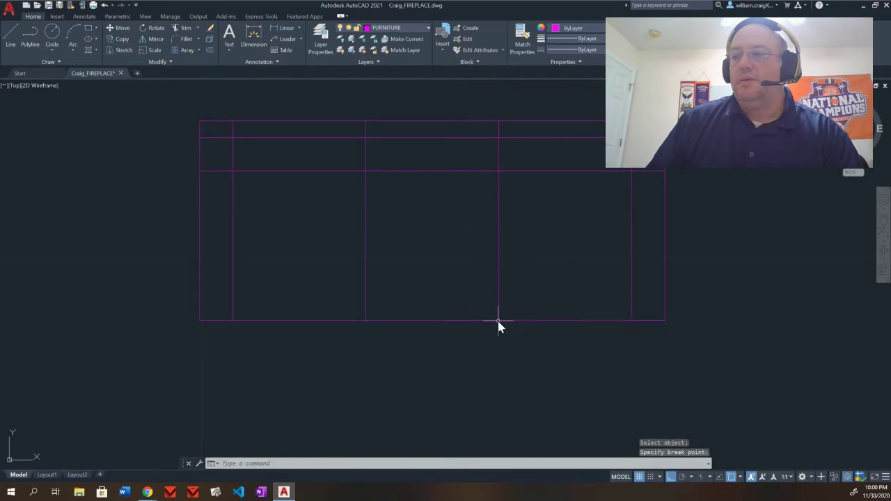
pyautogui.click(155, 62)
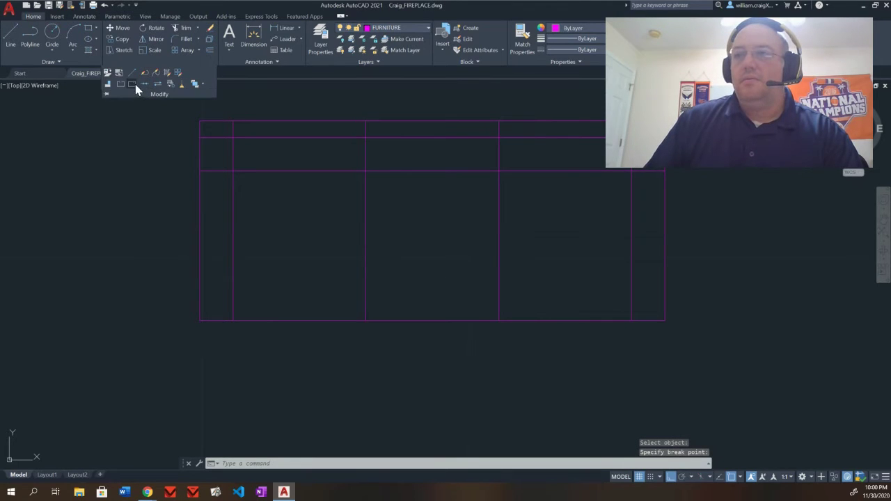
pyautogui.click(132, 85)
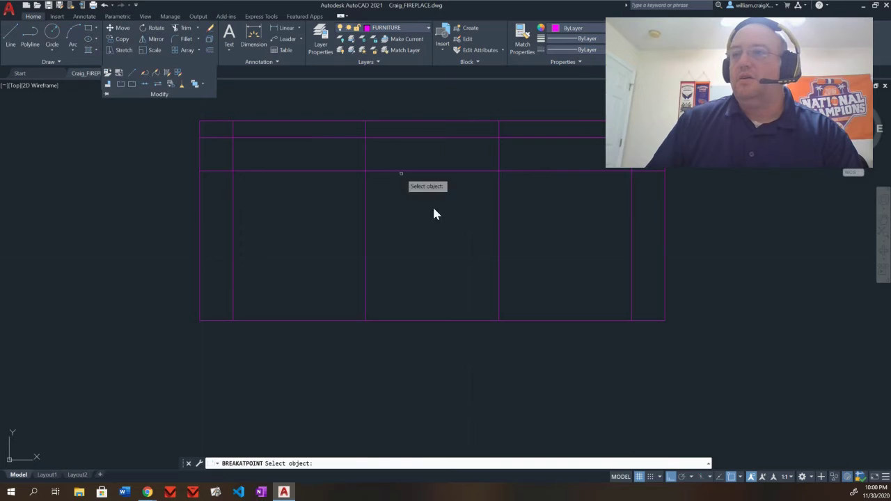
pyautogui.click(624, 320)
pyautogui.click(630, 320)
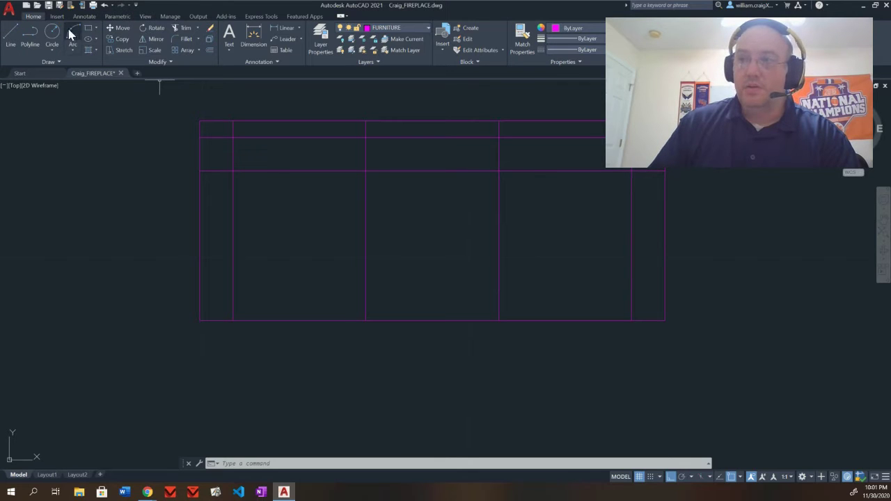
# Step: Break the left armrest line and the left seat divider where they cross the lower inner horizontal line
pyautogui.click(130, 62)
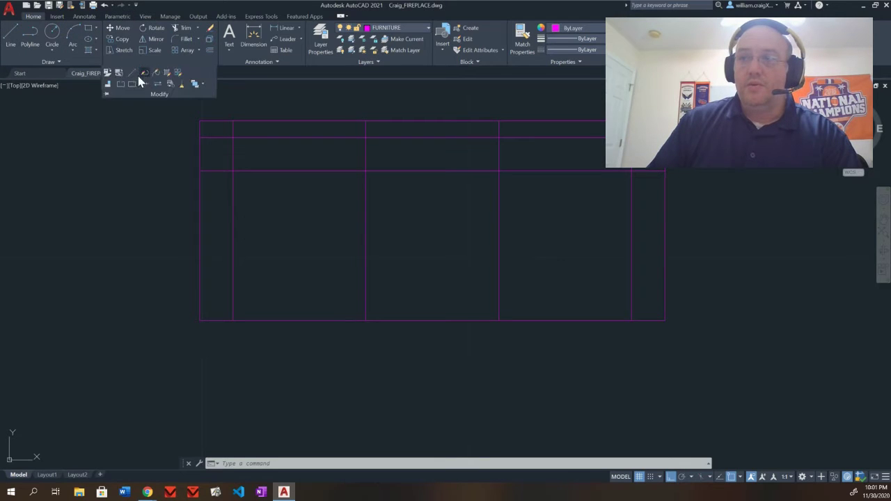
pyautogui.click(134, 82)
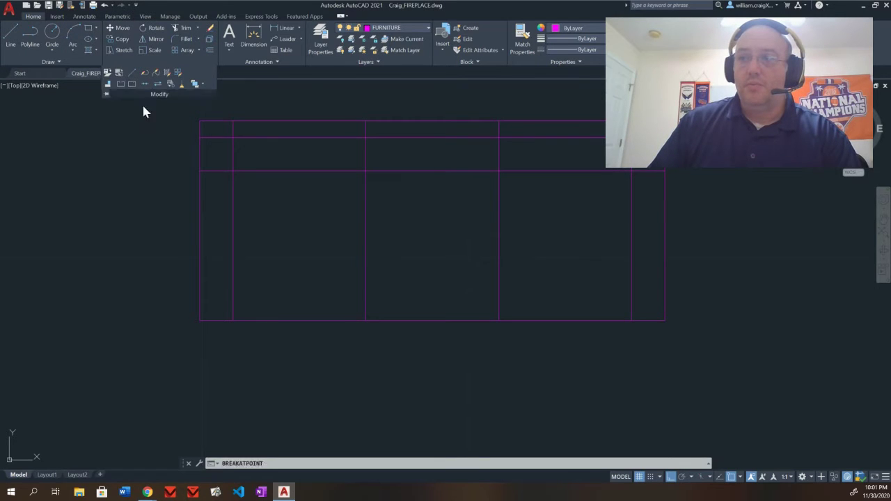
pyautogui.click(233, 159)
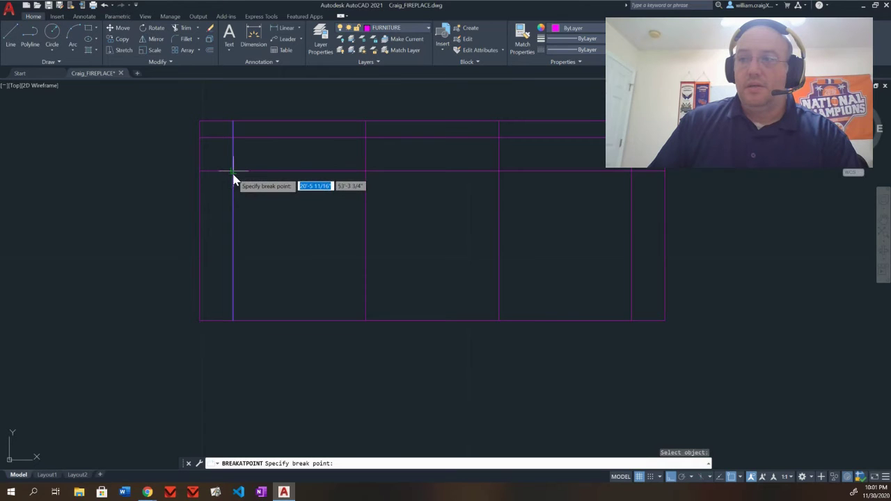
pyautogui.click(233, 172)
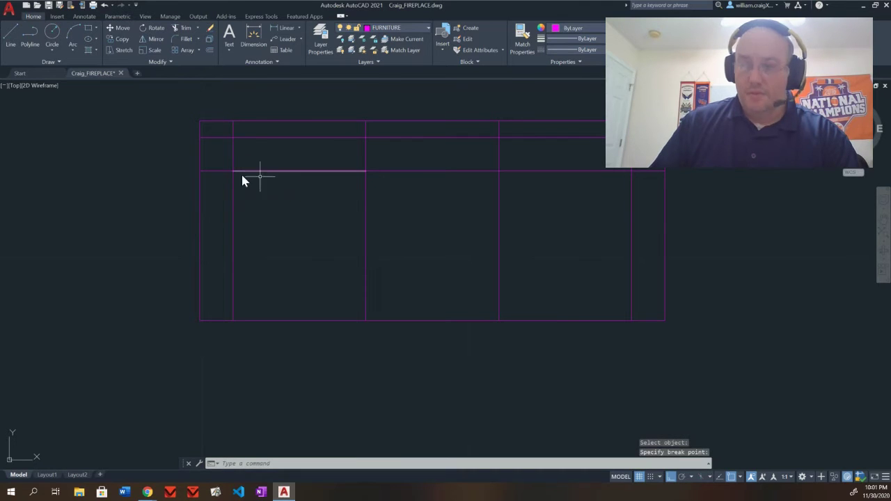
pyautogui.click(148, 62)
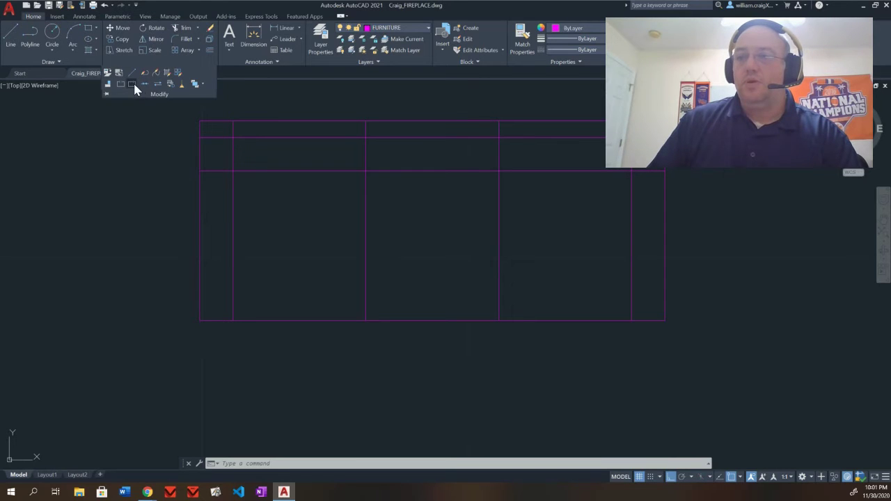
pyautogui.click(135, 84)
pyautogui.click(366, 186)
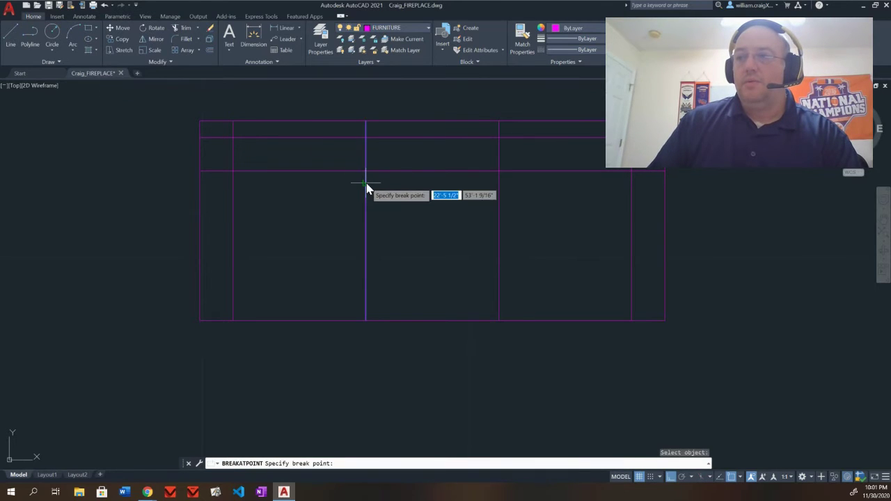
pyautogui.click(365, 170)
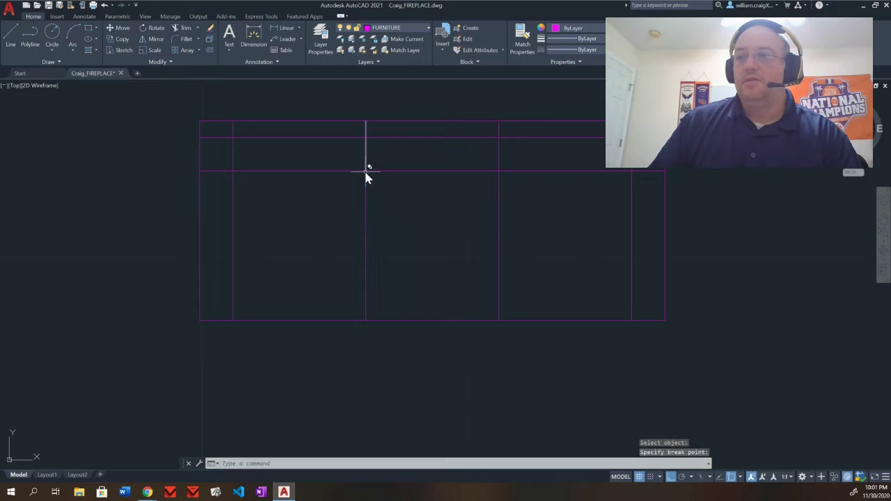
# Step: Break the right seat divider and the right armrest line where they cross the lower inner horizontal line
pyautogui.click(138, 60)
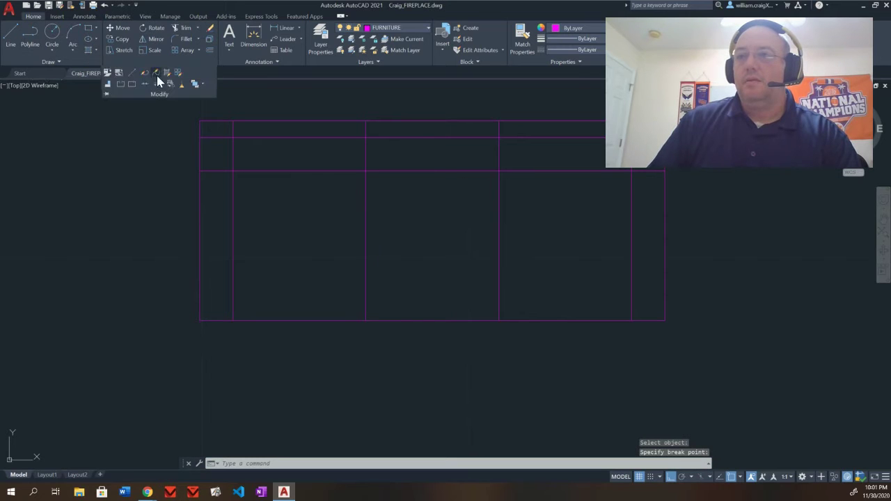
pyautogui.click(136, 84)
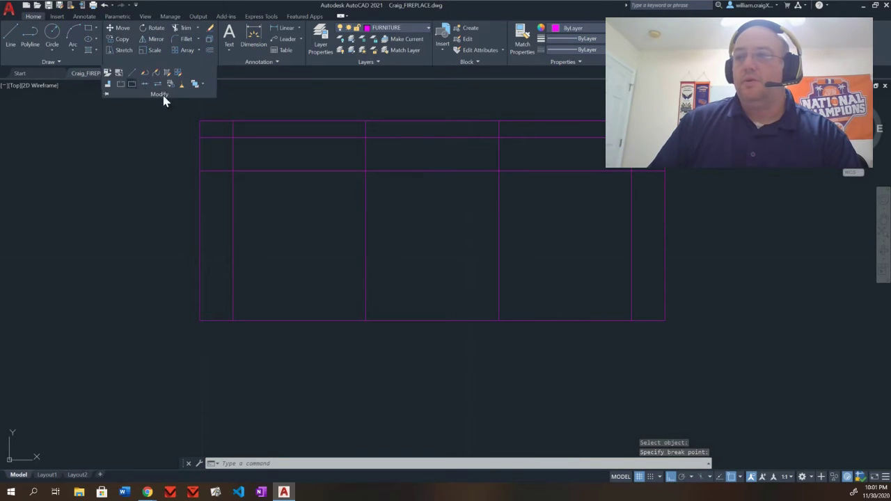
pyautogui.click(498, 193)
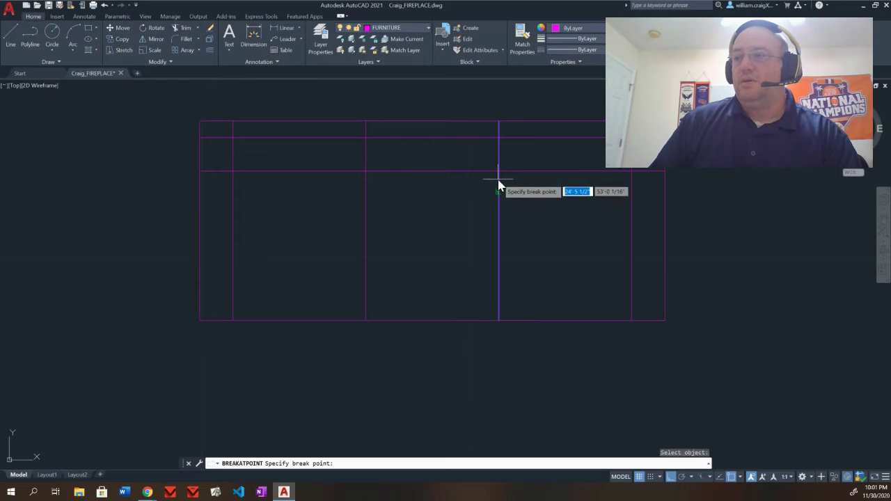
pyautogui.click(497, 172)
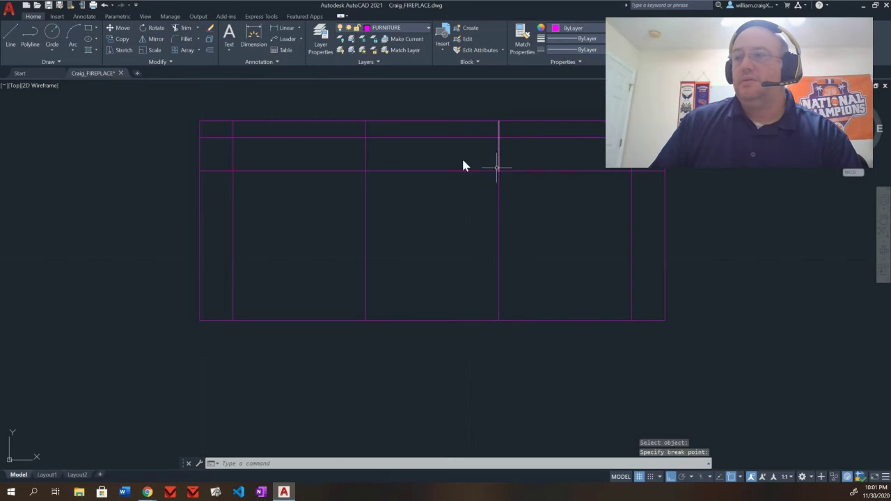
pyautogui.click(147, 60)
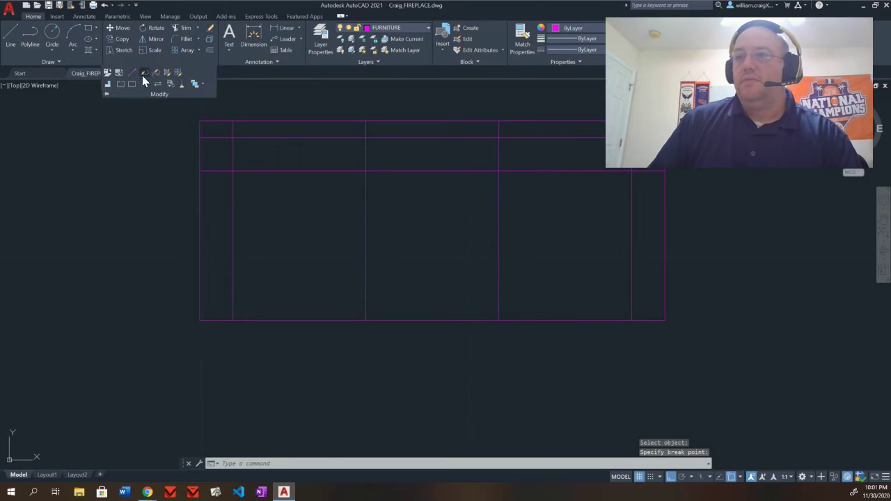
pyautogui.click(129, 83)
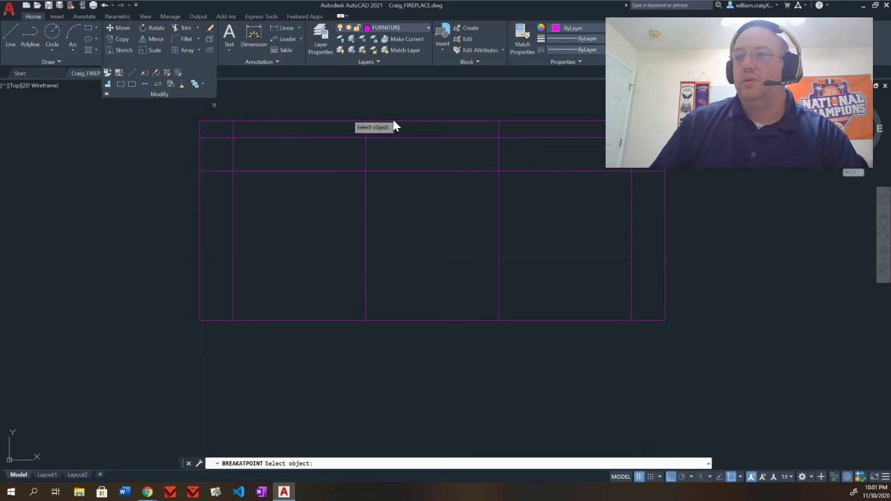
pyautogui.click(631, 194)
pyautogui.click(630, 171)
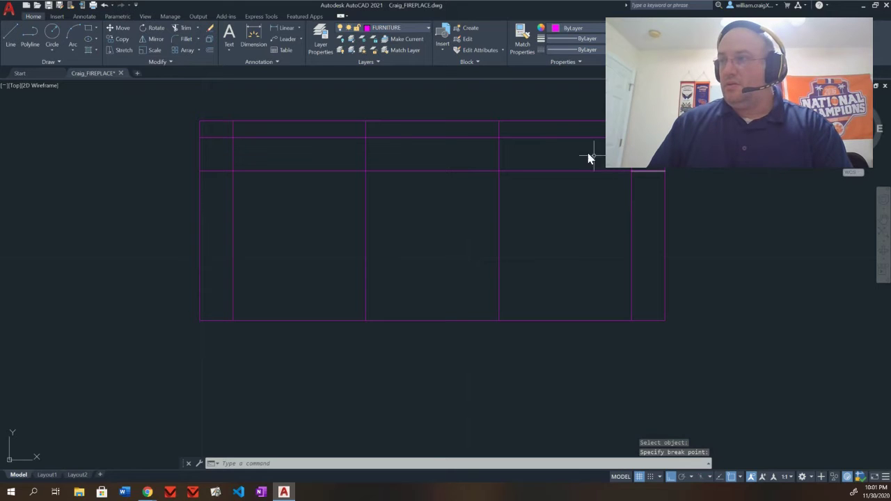
# Step: Break the left armrest line and the left seat divider where they cross the horizontal line 3" below the upper edge
pyautogui.click(129, 64)
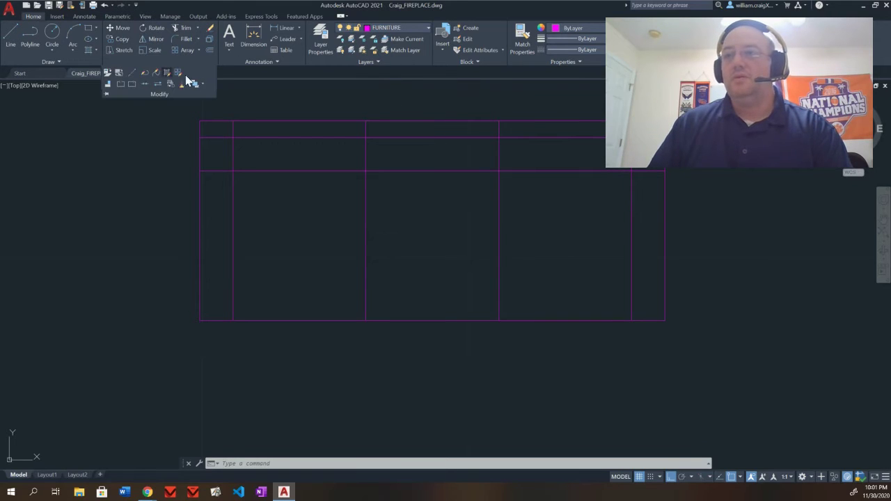
pyautogui.click(132, 87)
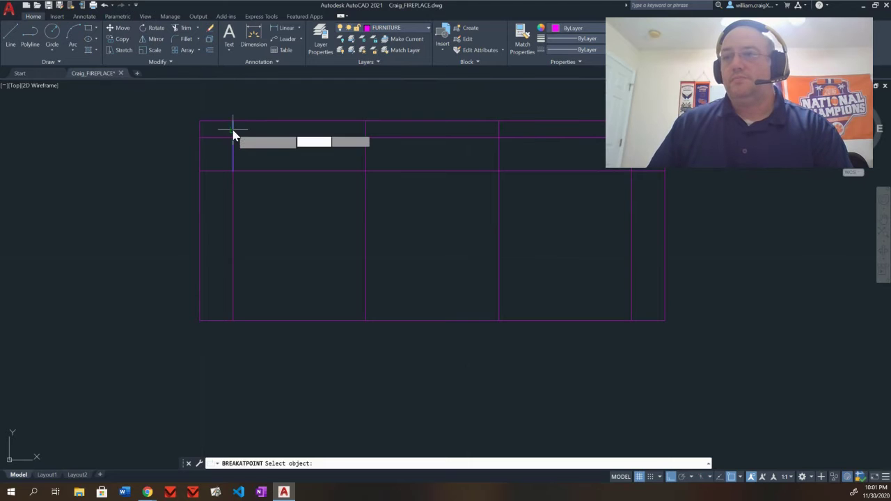
pyautogui.click(233, 135)
pyautogui.click(232, 137)
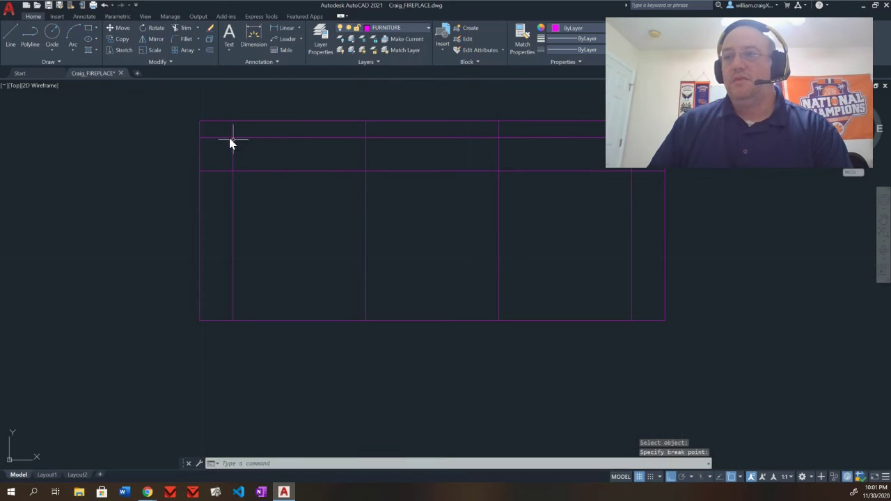
pyautogui.click(151, 62)
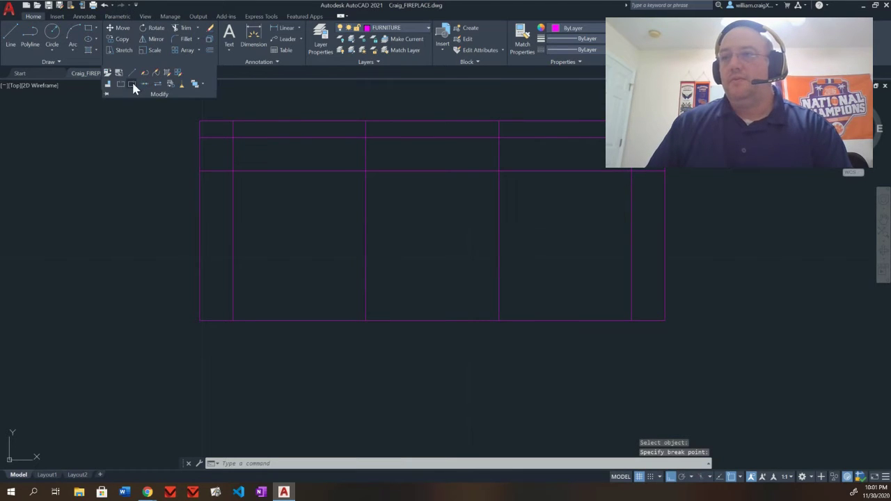
pyautogui.click(132, 84)
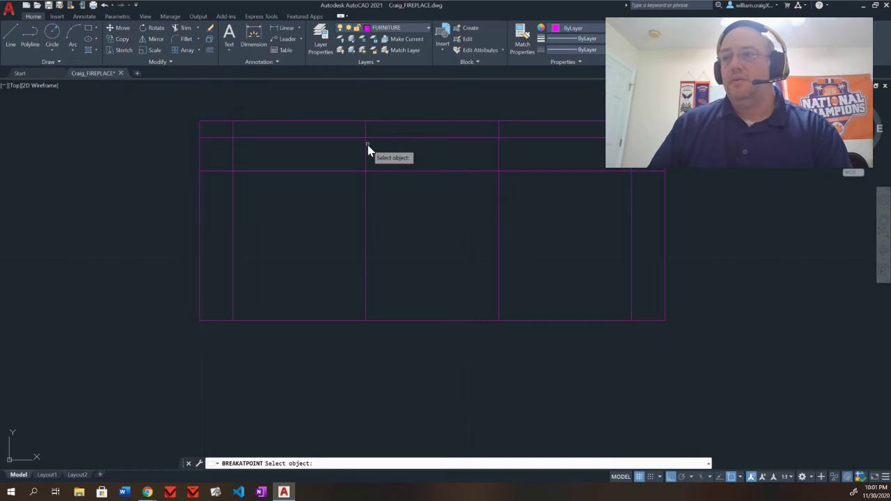
pyautogui.click(366, 149)
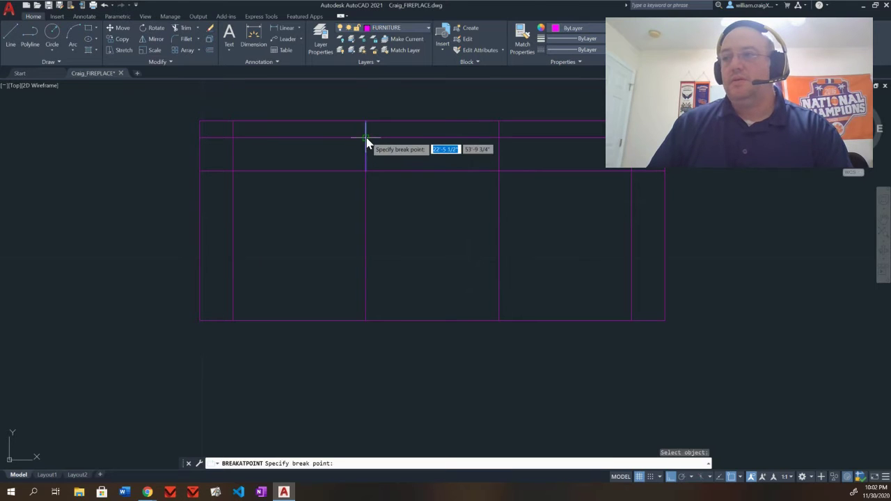
pyautogui.click(366, 139)
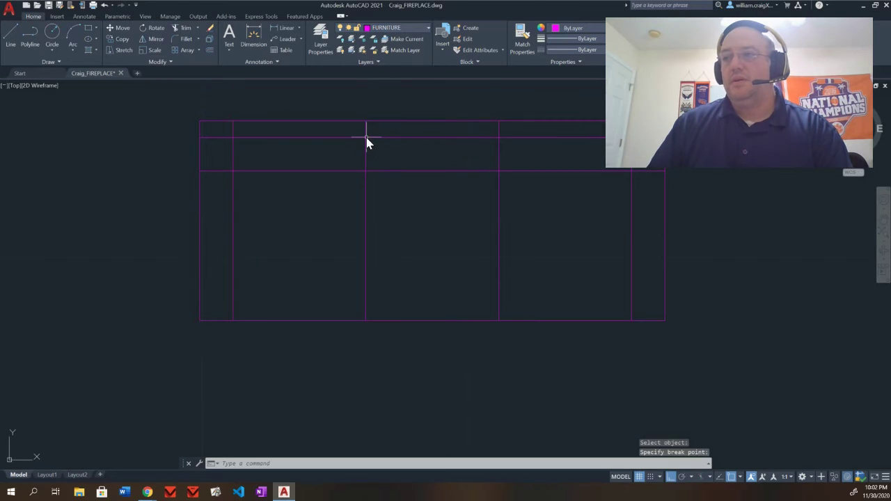
# Step: Break the right seat divider and the right armrest line where they cross the horizontal line 3" below the upper edge
pyautogui.click(145, 62)
pyautogui.click(133, 85)
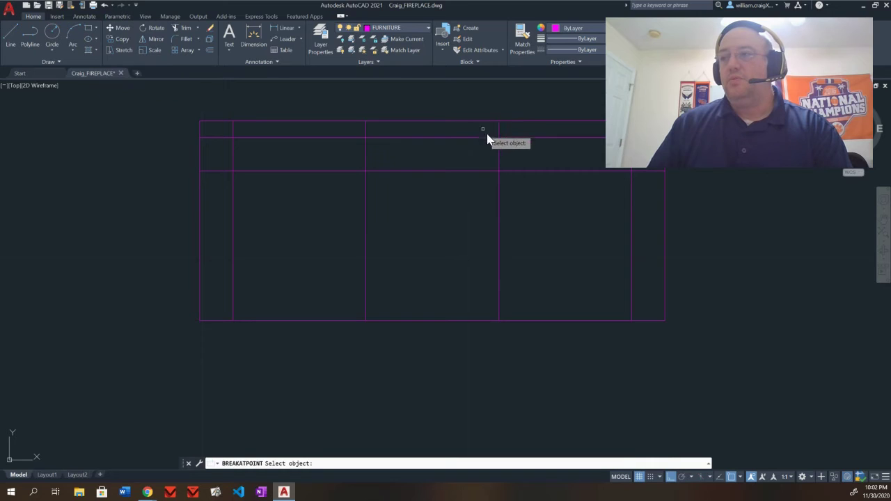
pyautogui.click(498, 156)
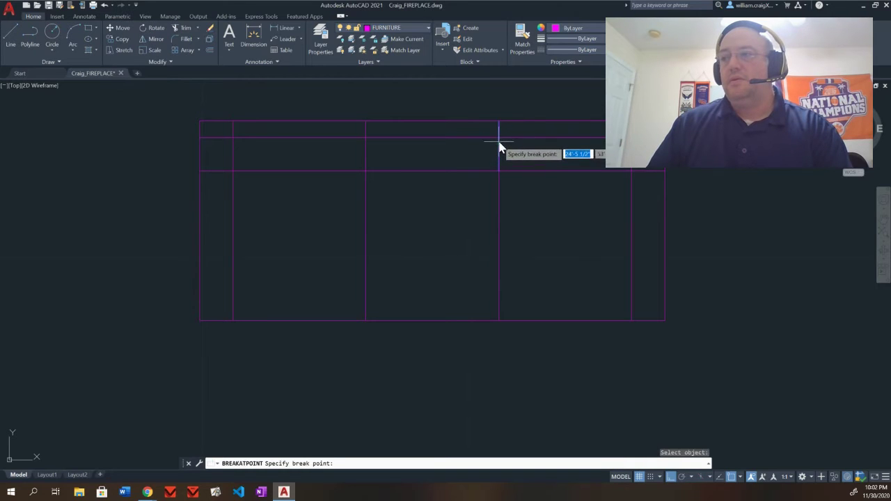
pyautogui.click(498, 140)
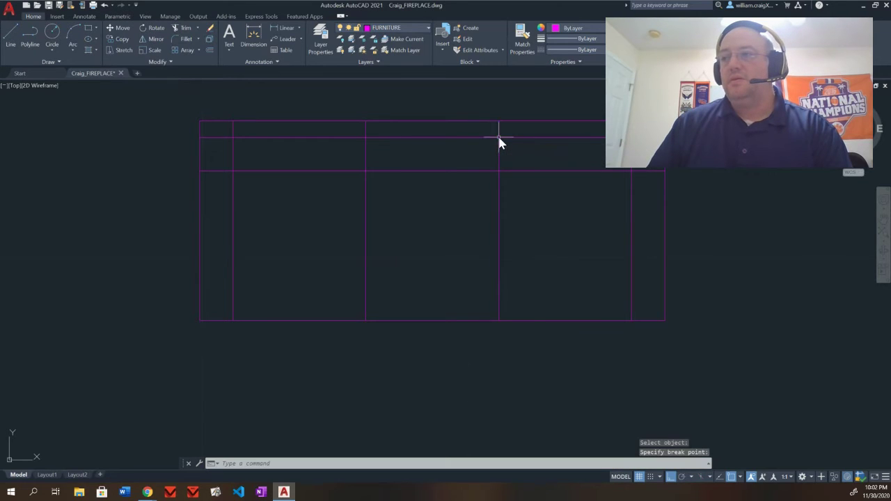
pyautogui.click(145, 62)
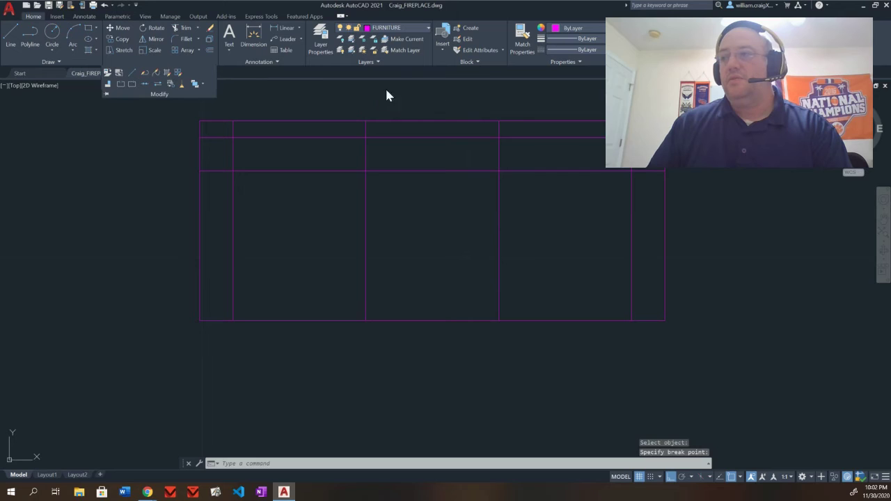
pyautogui.press('Return')
pyautogui.click(631, 157)
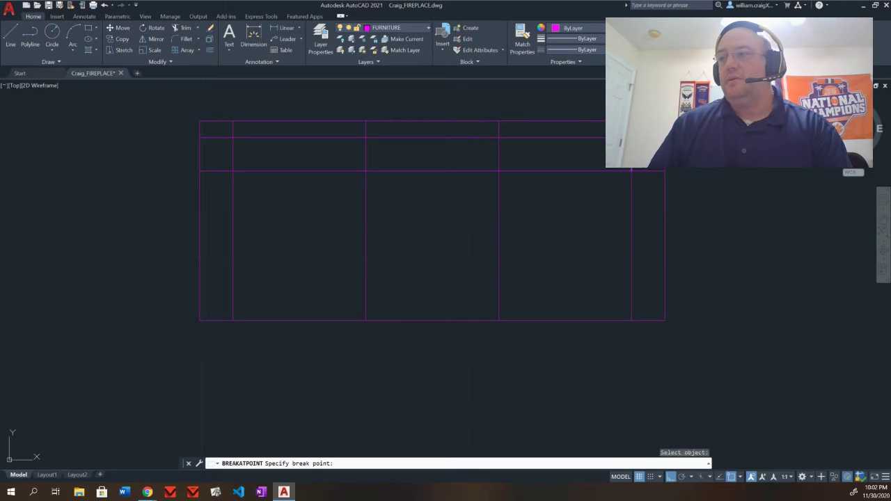
pyautogui.click(631, 170)
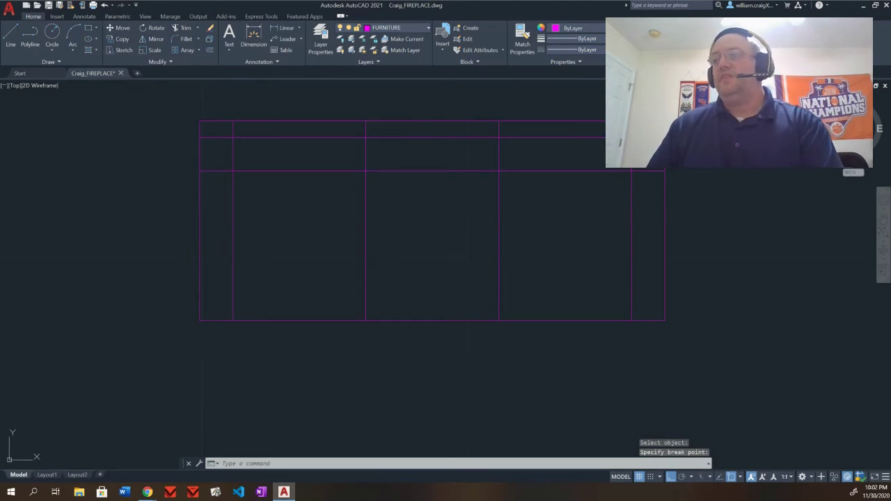
pyautogui.press('Escape')
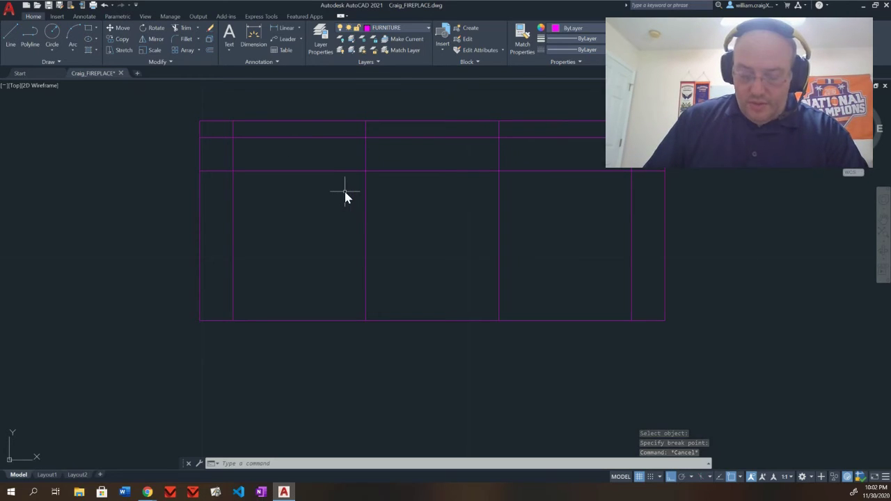
# Step: Set the default fillet radius (FILLETRAD) to 1.5"
pyautogui.write('billetr')
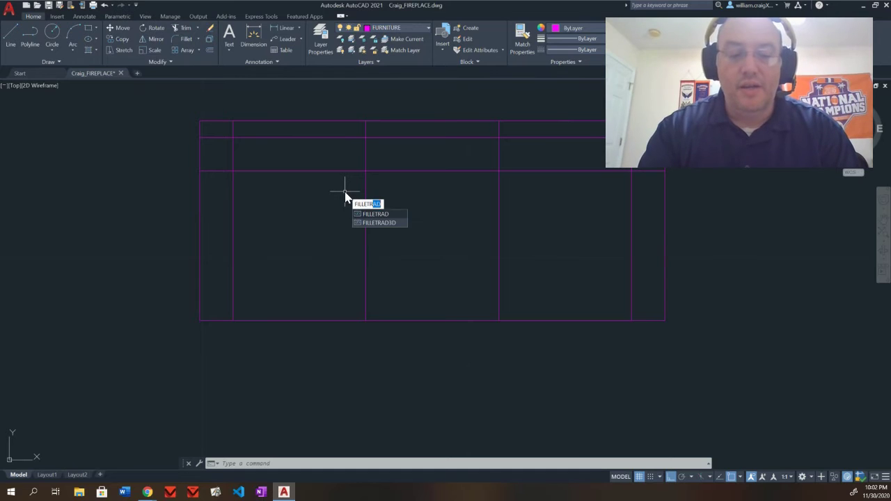
pyautogui.write('ad')
pyautogui.press('Return')
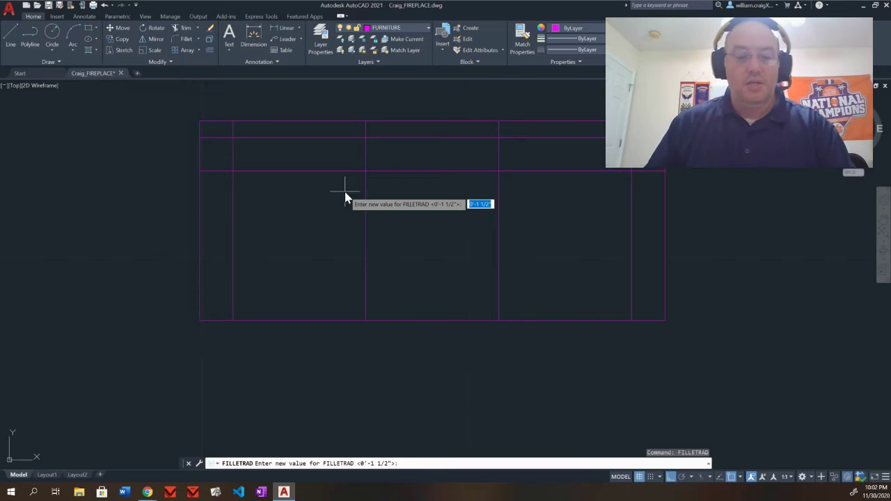
pyautogui.write('1')
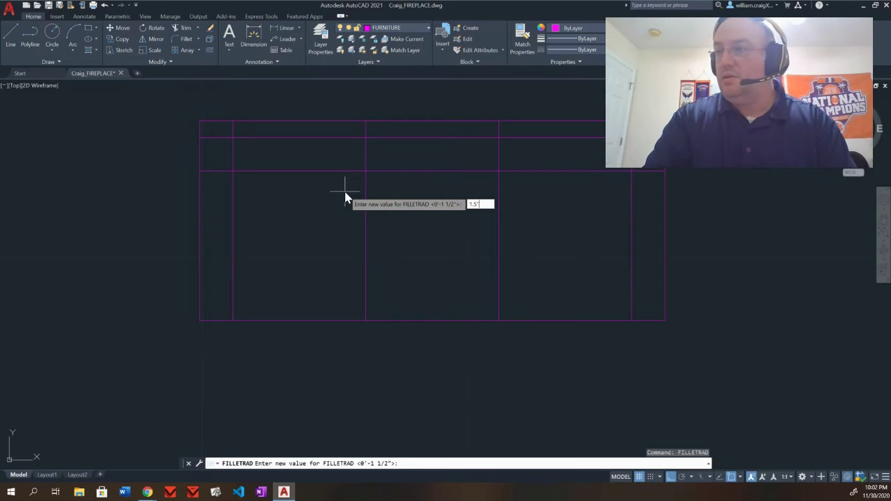
pyautogui.write('.5')
pyautogui.press('Return')
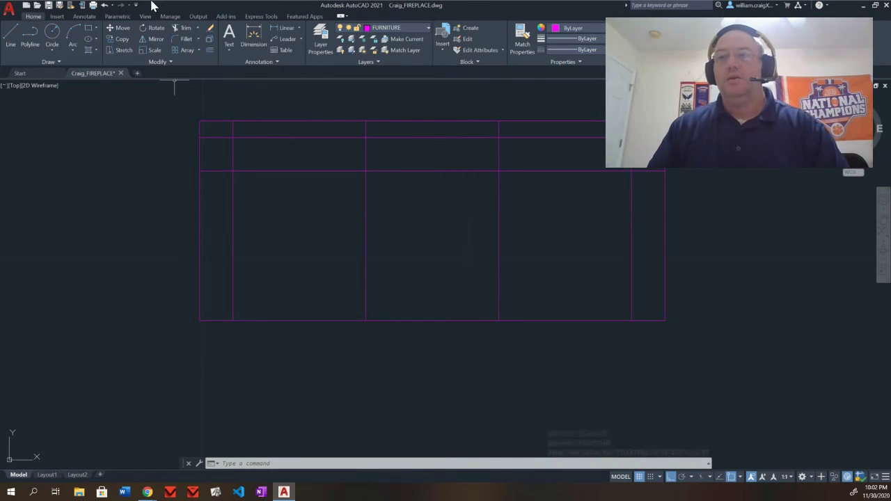
# Step: Fillet both lower corners of the left armrest with the 1.5" radius
pyautogui.click(179, 39)
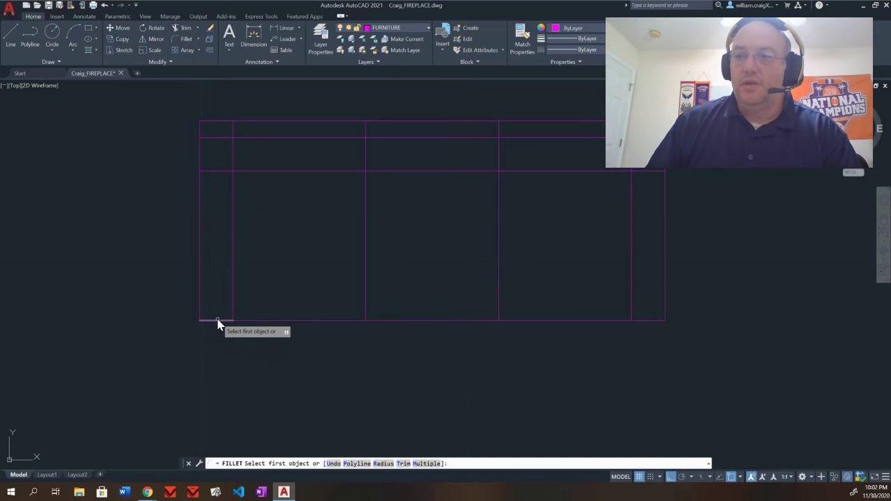
pyautogui.click(200, 313)
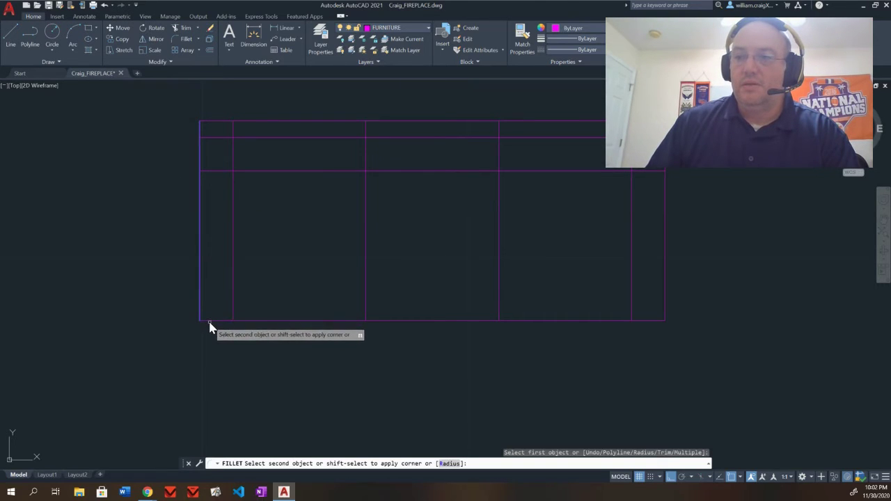
pyautogui.click(210, 321)
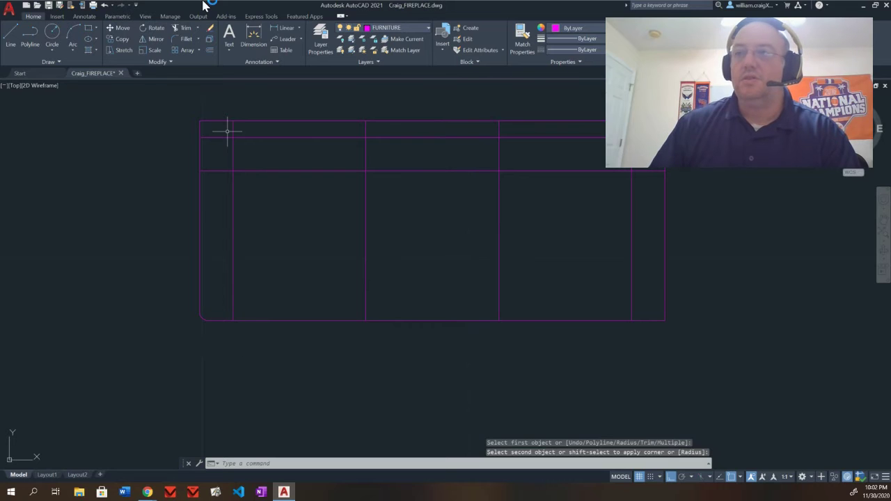
pyautogui.click(186, 39)
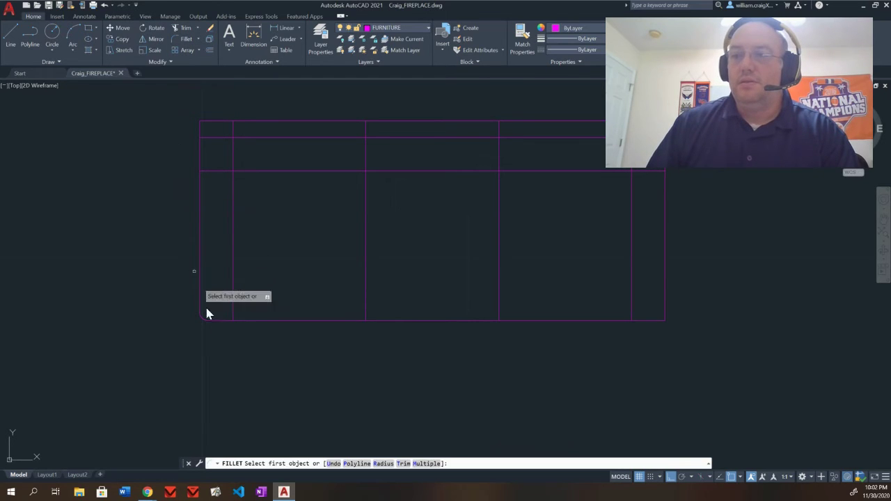
pyautogui.click(221, 320)
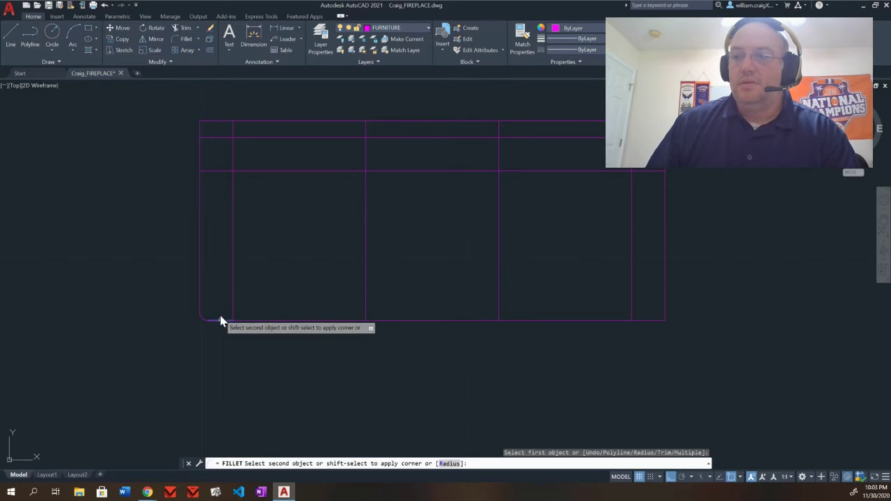
pyautogui.click(233, 304)
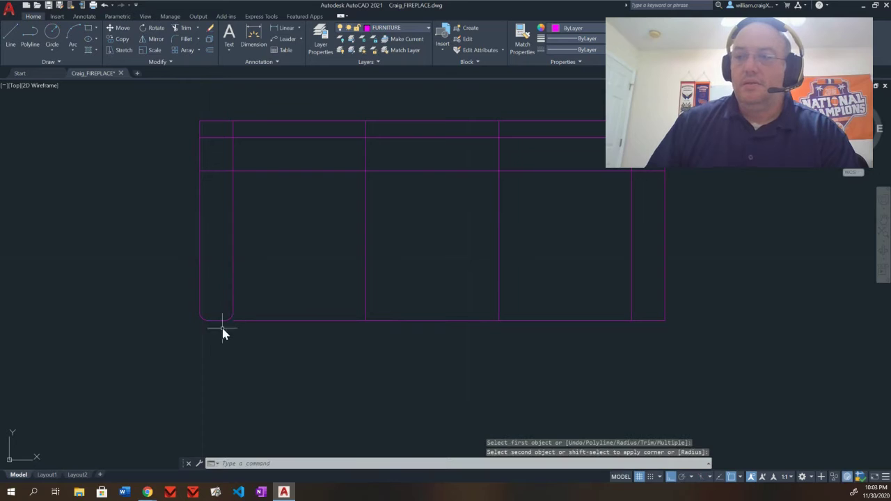
# Step: Fillet both lower corners of the left seat where its front edge meets the left armrest line and the left seat divider
pyautogui.click(179, 39)
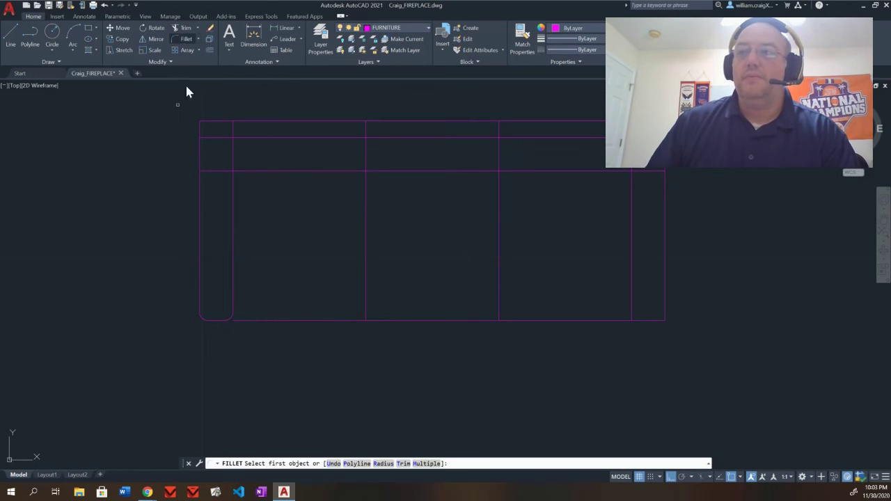
pyautogui.click(232, 248)
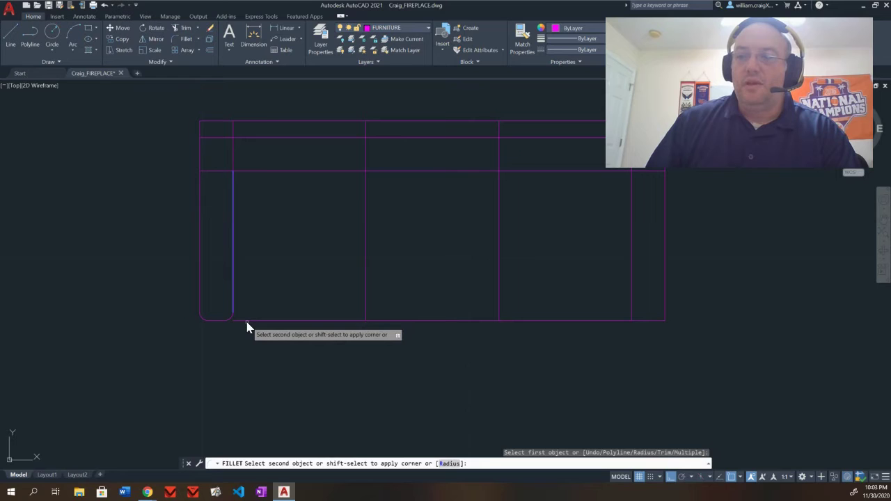
pyautogui.click(247, 320)
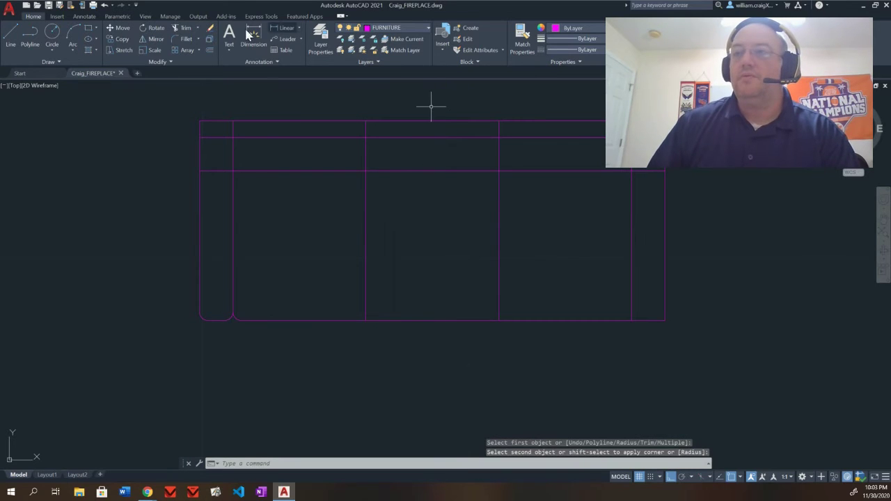
pyautogui.click(180, 39)
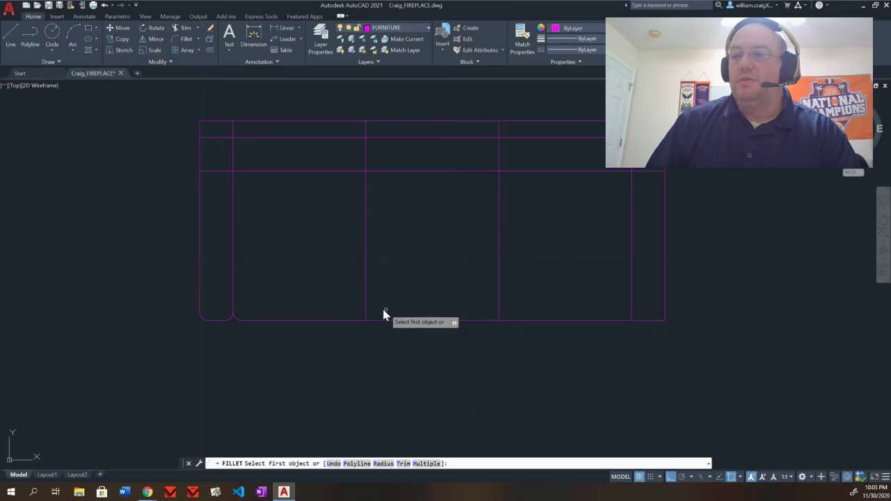
pyautogui.click(352, 320)
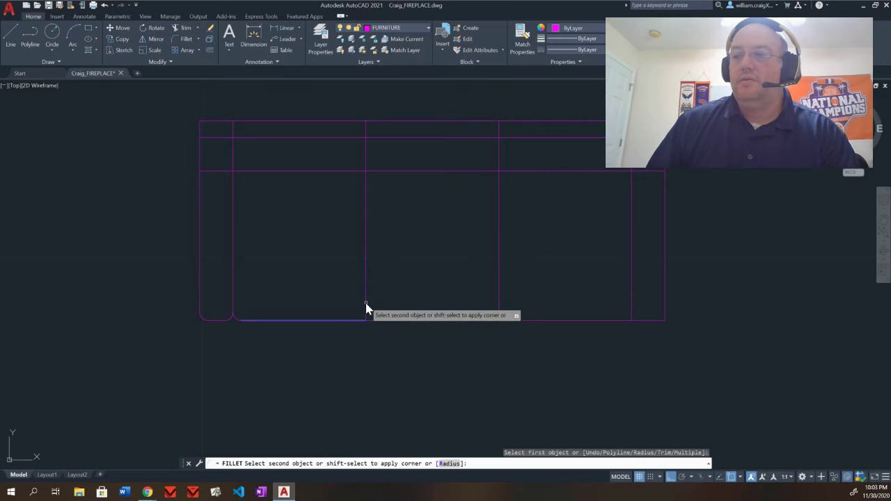
pyautogui.click(365, 306)
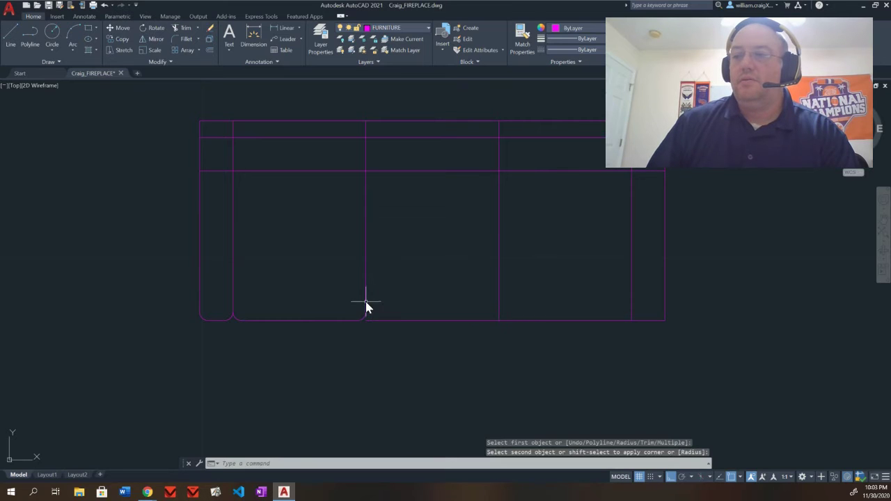
# Step: Fillet both lower corners of the middle seat where its front edge meets the two seat dividers
pyautogui.click(173, 41)
pyautogui.click(365, 245)
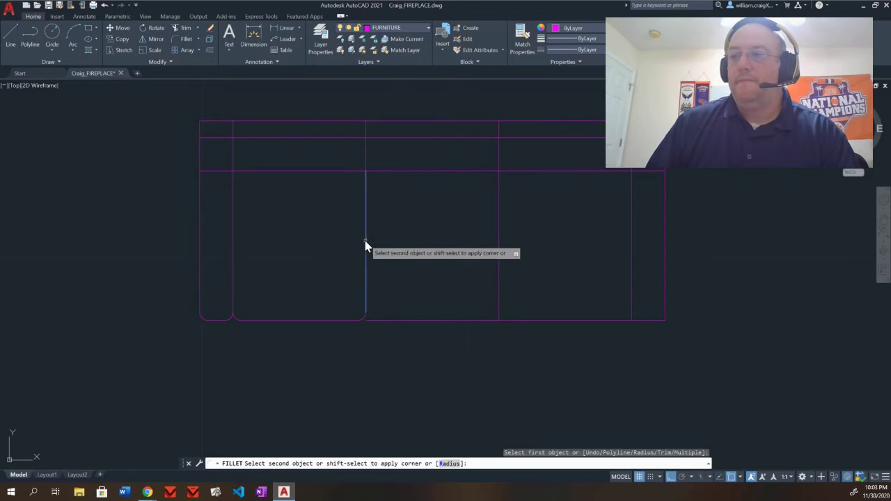
pyautogui.click(411, 320)
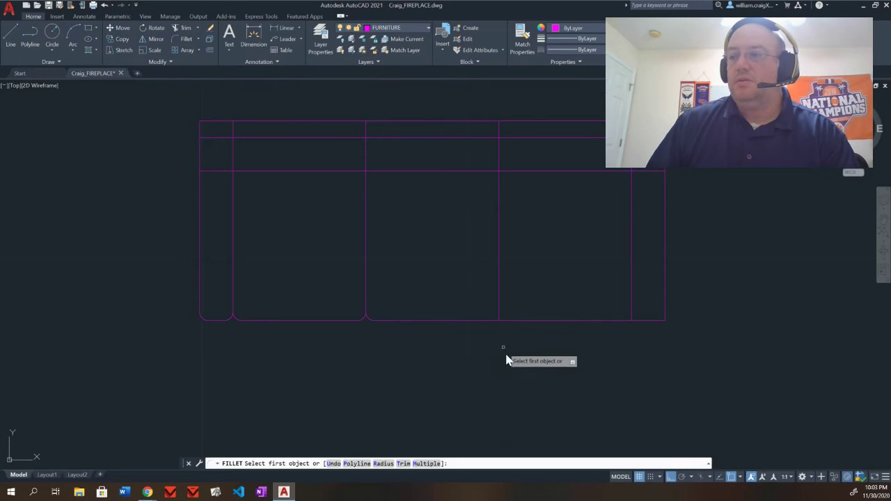
pyautogui.click(480, 321)
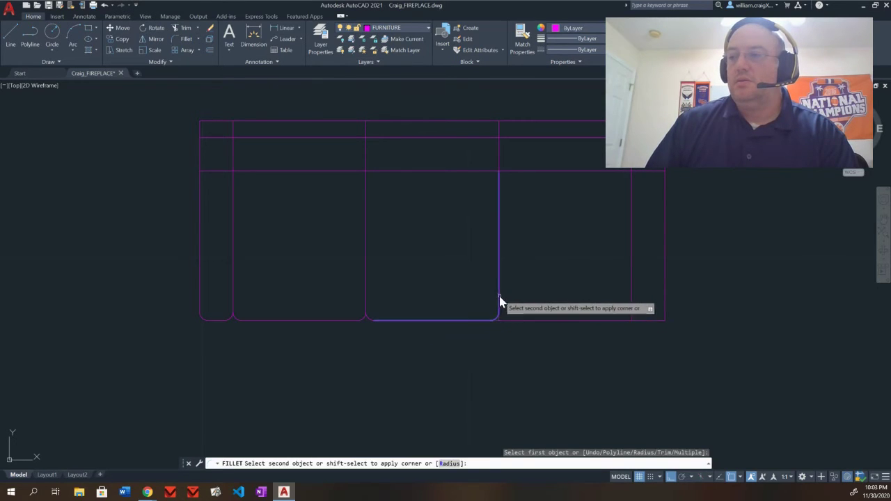
pyautogui.click(498, 299)
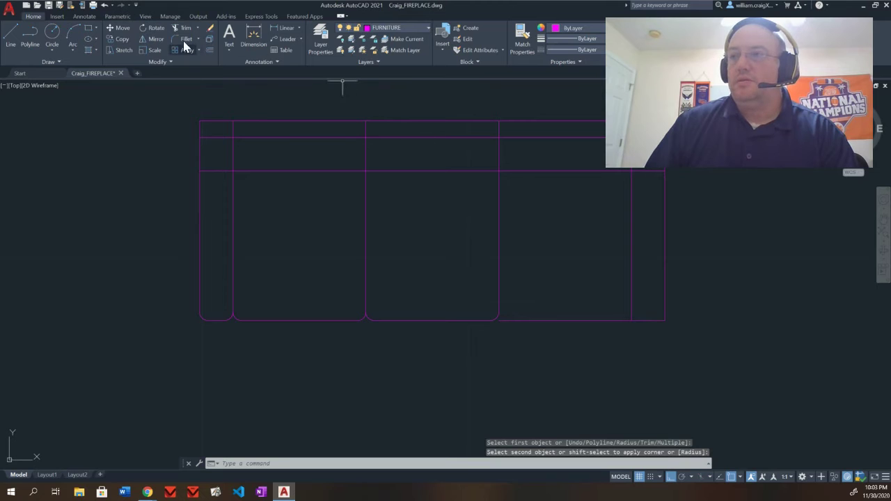
# Step: Fillet both lower corners of the right seat where its front edge meets the right seat divider and the right armrest line
pyautogui.press('Return')
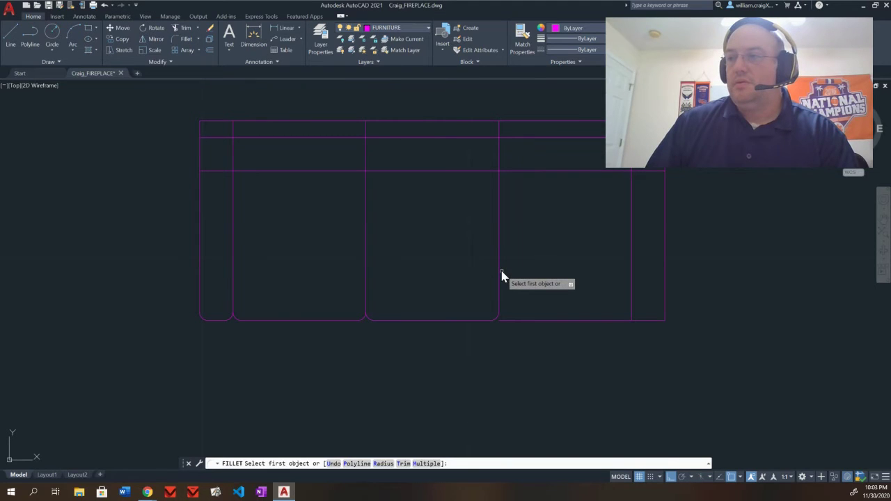
pyautogui.click(499, 275)
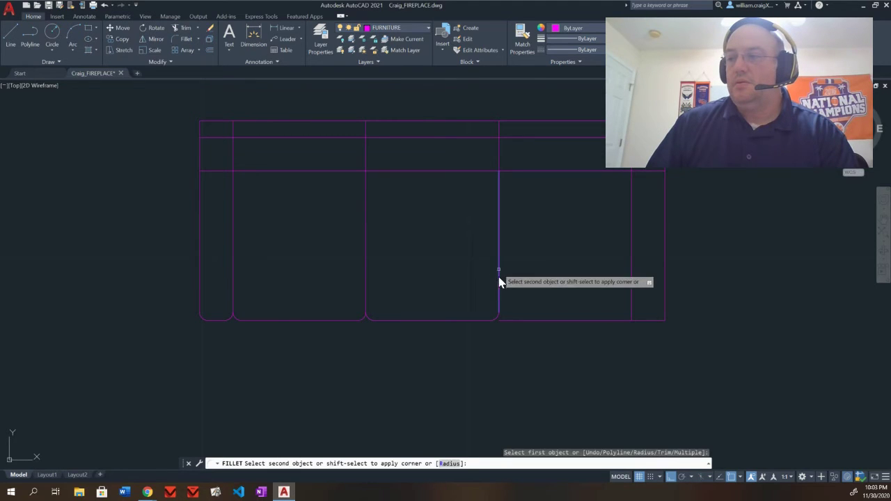
pyautogui.click(516, 319)
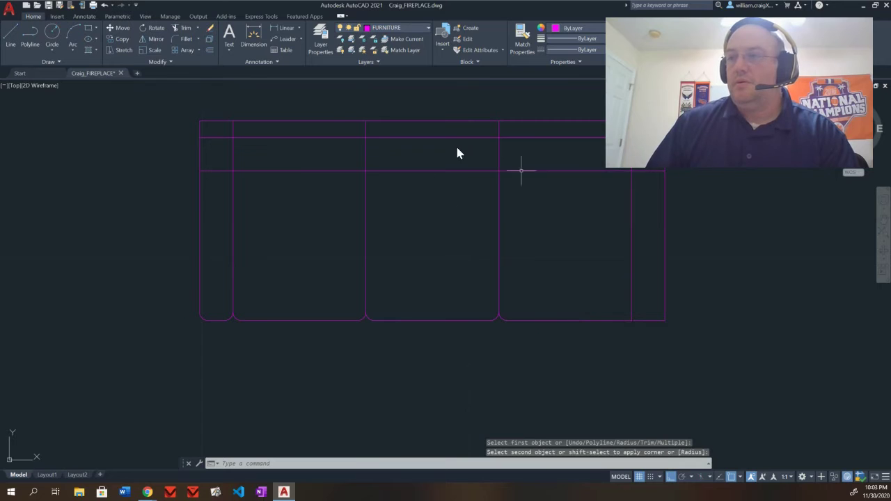
pyautogui.click(180, 41)
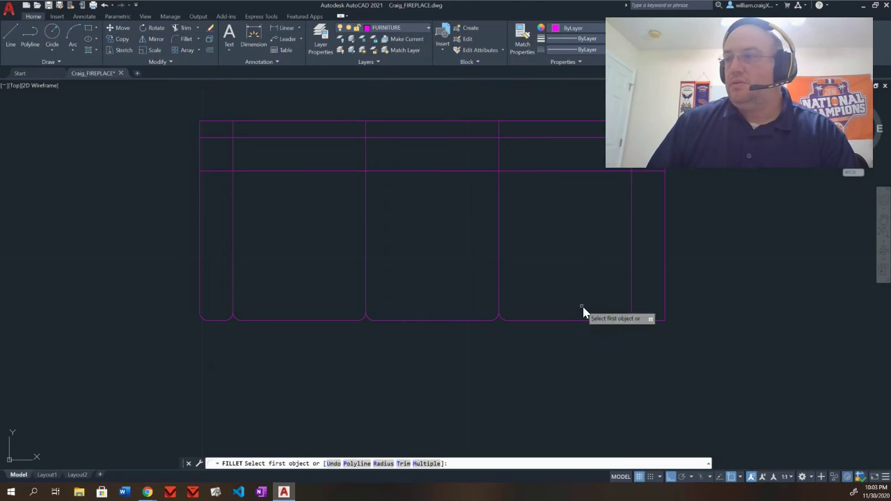
pyautogui.click(606, 320)
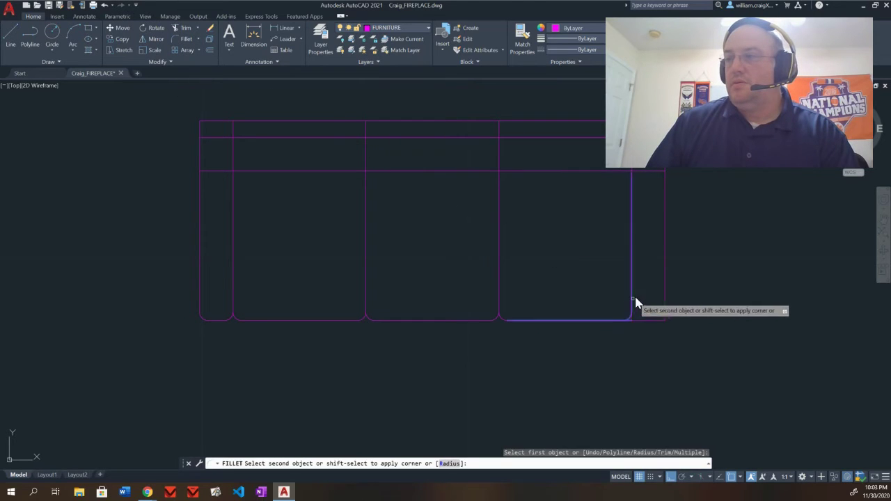
pyautogui.click(632, 299)
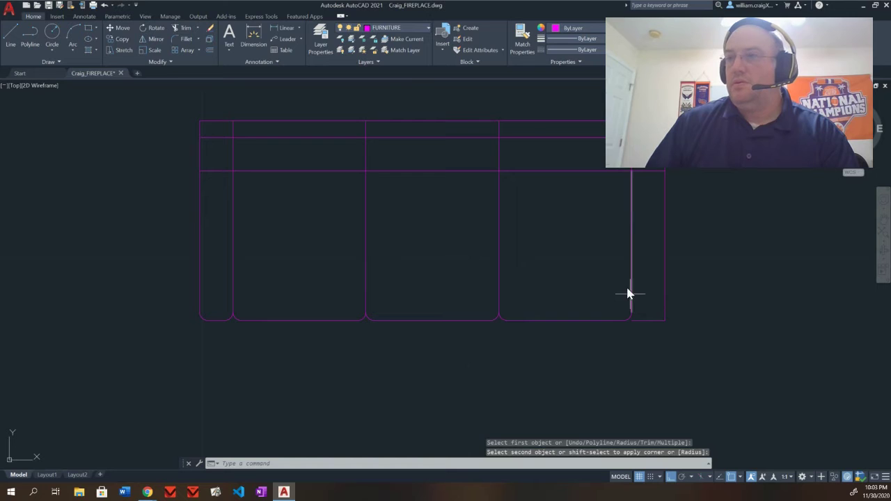
# Step: Fillet both lower corners of the right armrest at its inner line and the sofa's outer edge
pyautogui.click(188, 39)
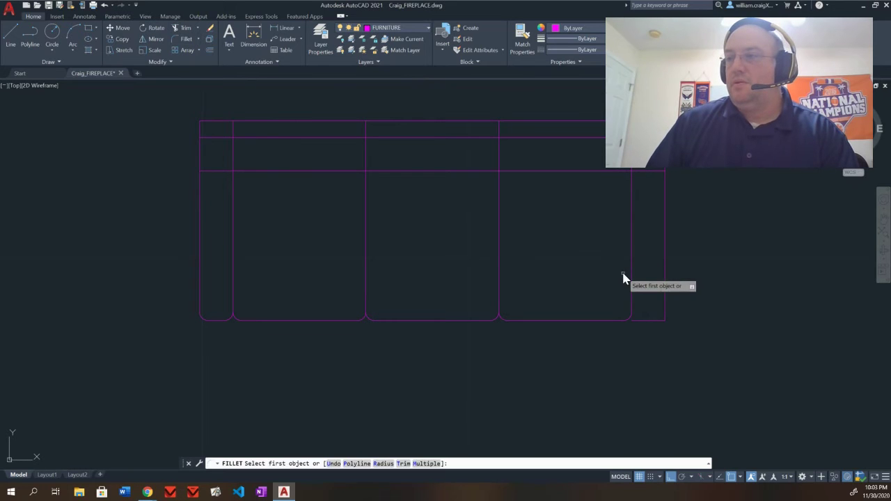
pyautogui.click(631, 282)
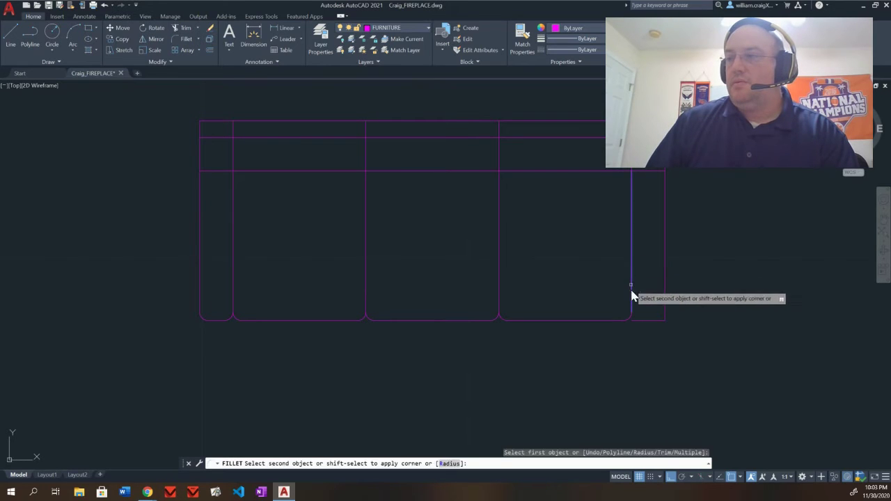
pyautogui.click(650, 326)
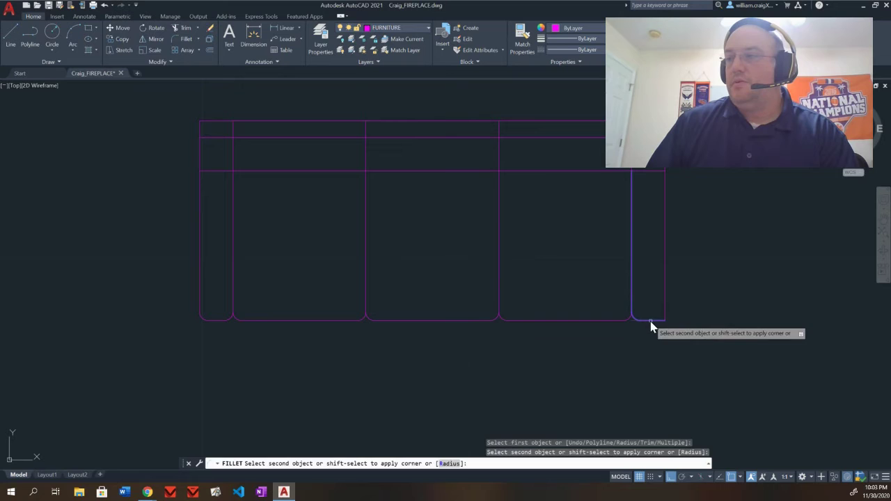
pyautogui.click(648, 321)
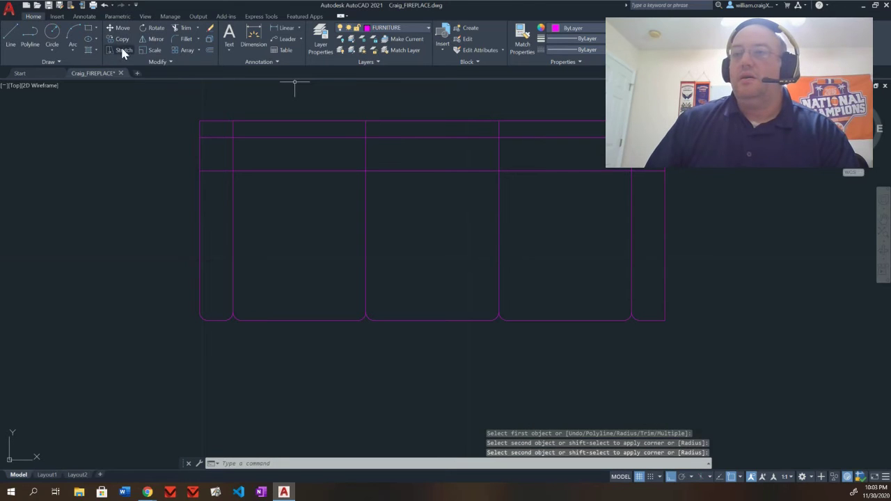
pyautogui.click(179, 42)
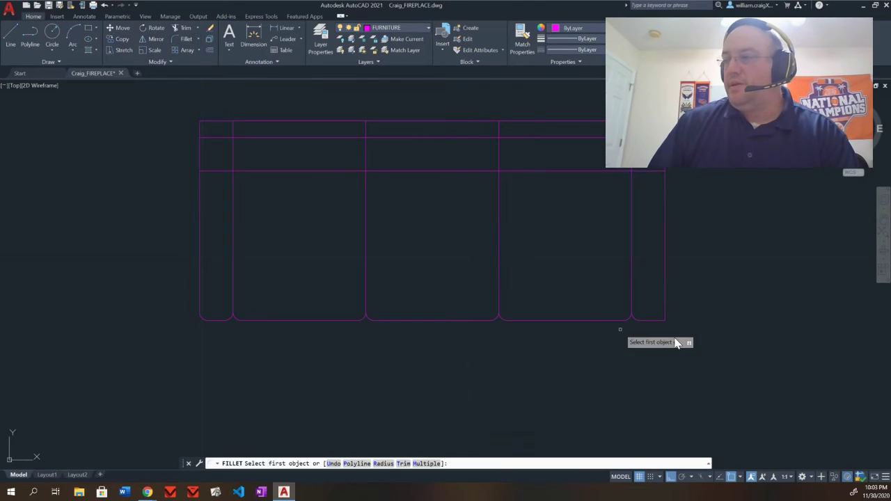
pyautogui.click(653, 322)
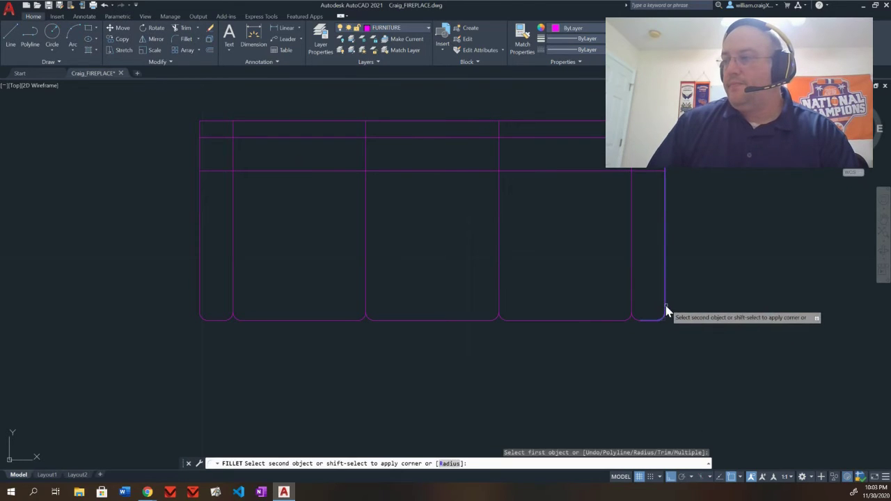
pyautogui.click(665, 307)
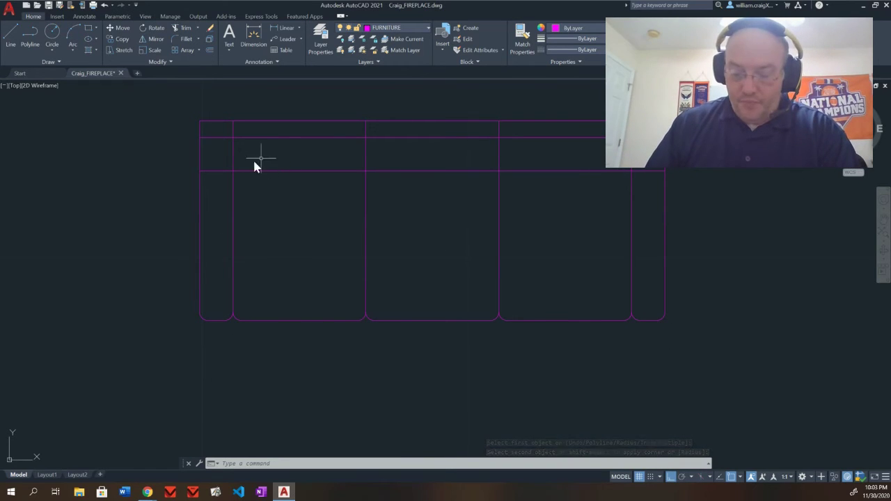
# Step: Erase the two short horizontal segments crossing the left and right armrests in line with the rear edge of the seats
pyautogui.click(210, 170)
pyautogui.press('Delete')
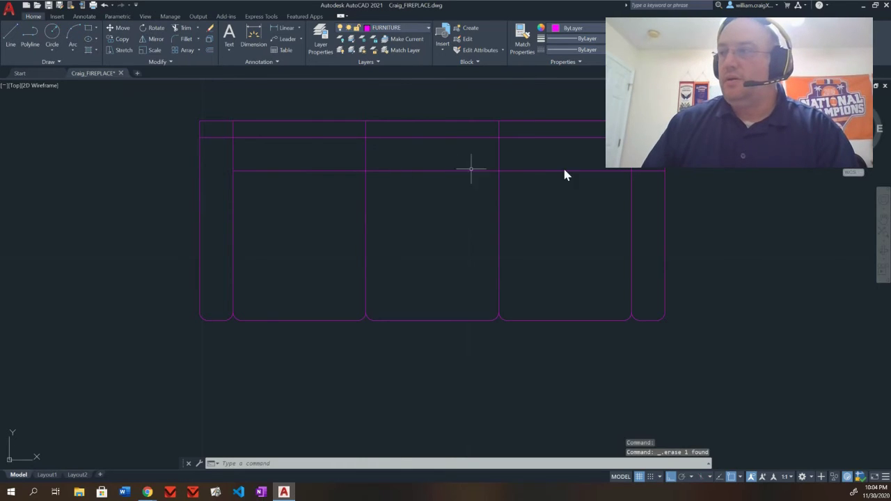
pyautogui.click(660, 171)
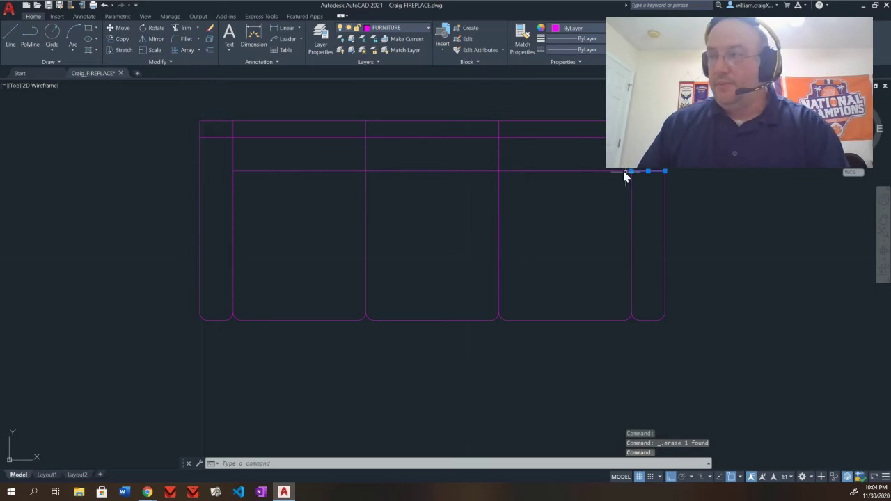
pyautogui.press('Delete')
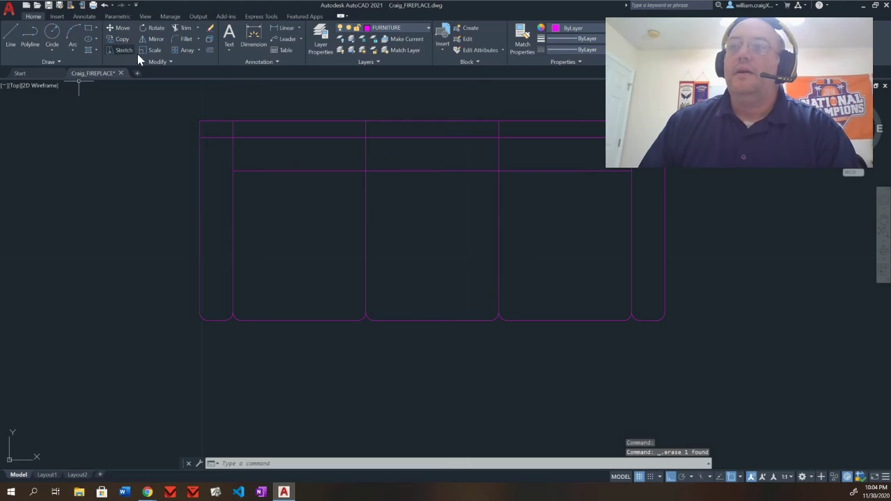
# Step: Fillet the left seat's upper corner and the left back cushion's lower corner at the left armrest line
pyautogui.click(183, 39)
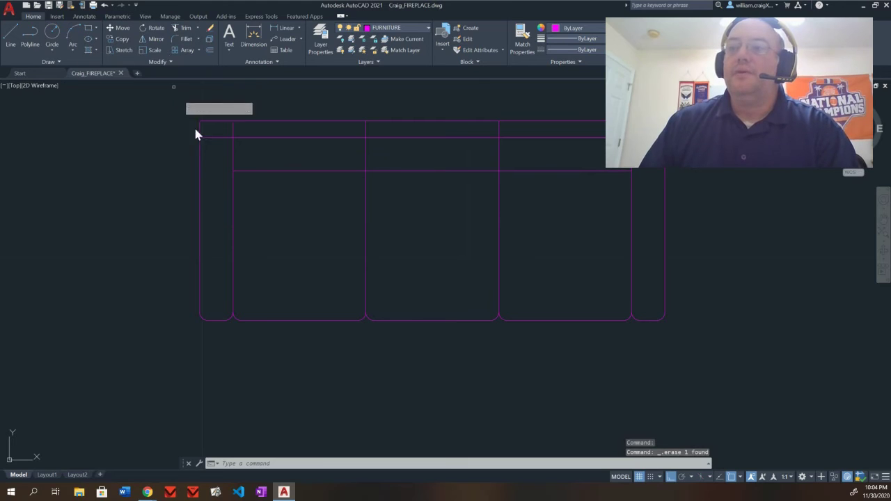
pyautogui.click(233, 186)
pyautogui.click(246, 173)
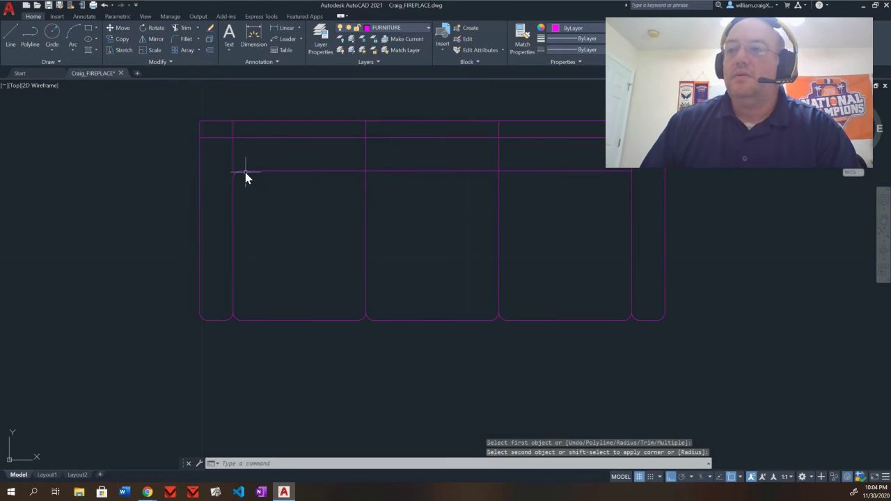
pyautogui.press('space')
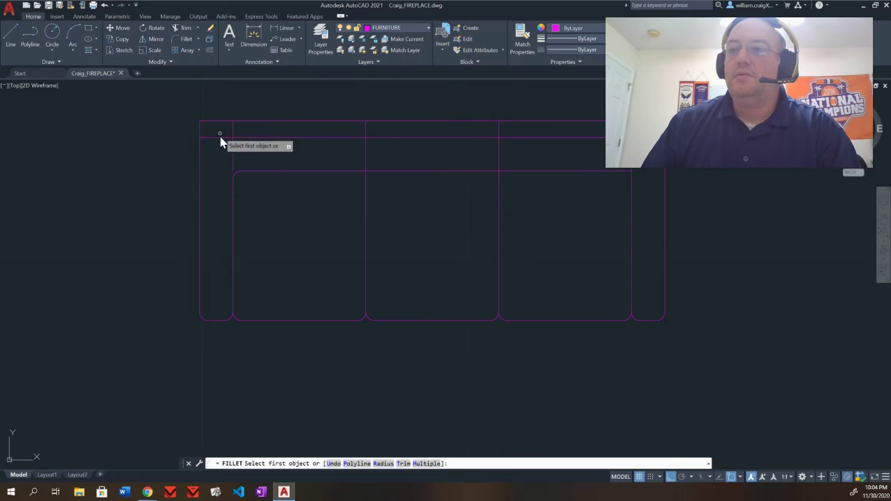
pyautogui.click(232, 149)
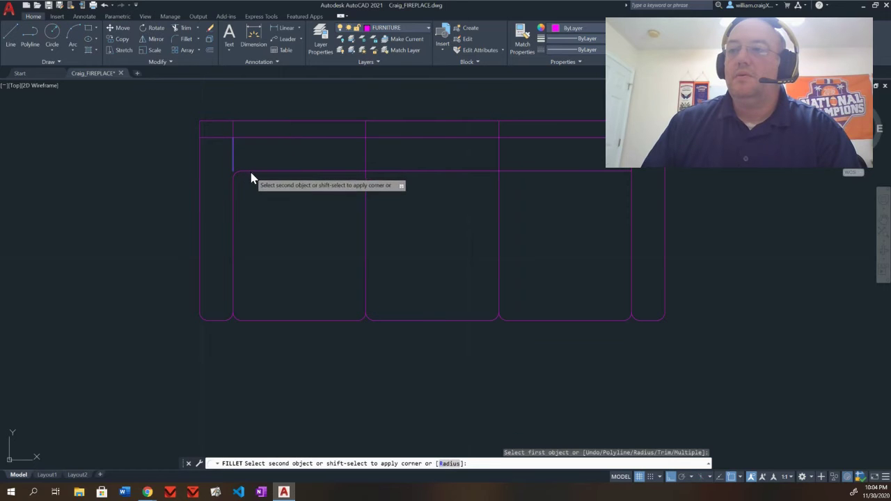
pyautogui.click(249, 173)
pyautogui.click(248, 172)
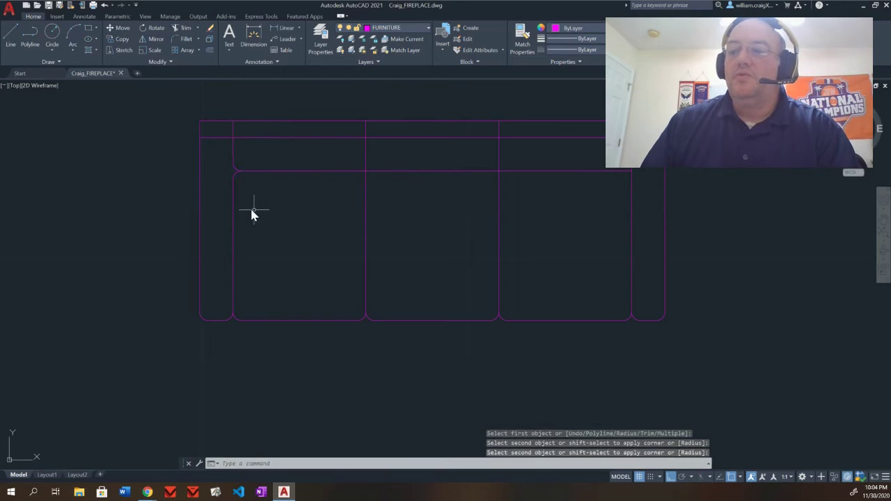
# Step: Draw a vertical line between the two fillet arc ends to close the gap in the left armrest's inner edge
pyautogui.scroll(-4, 235, 171)
pyautogui.scroll(6, 235, 171)
pyautogui.scroll(3, 234, 170)
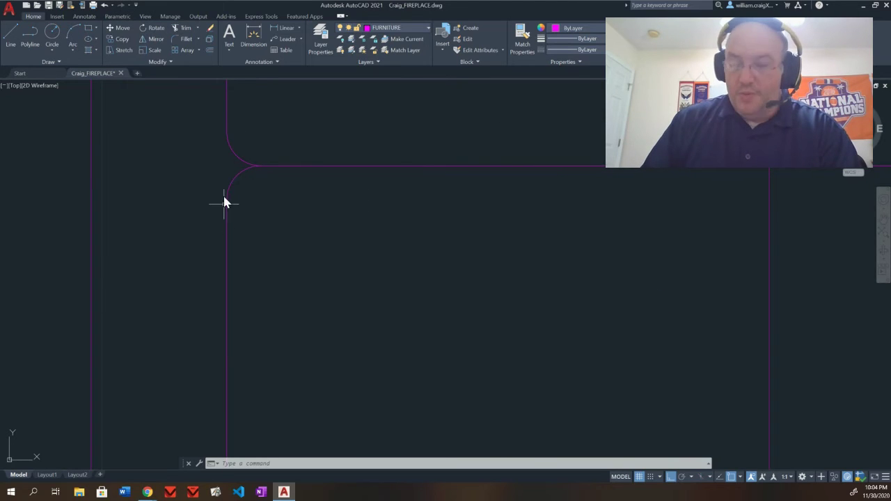
pyautogui.click(12, 35)
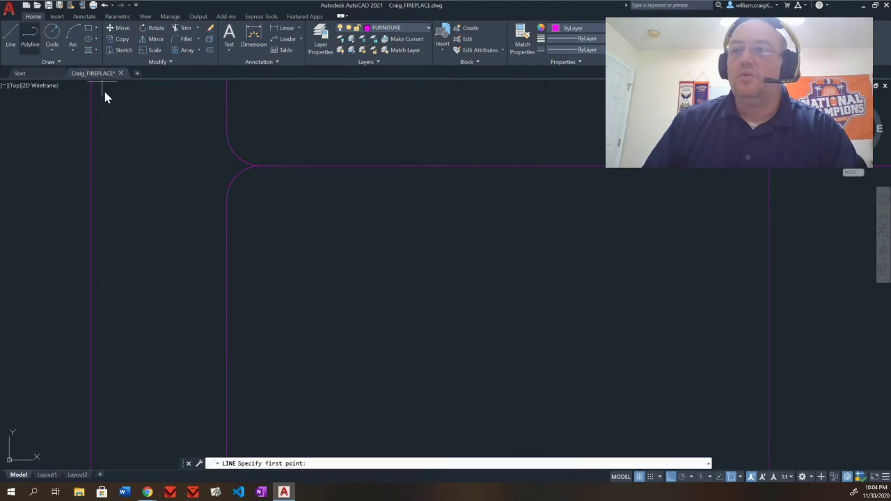
pyautogui.click(226, 132)
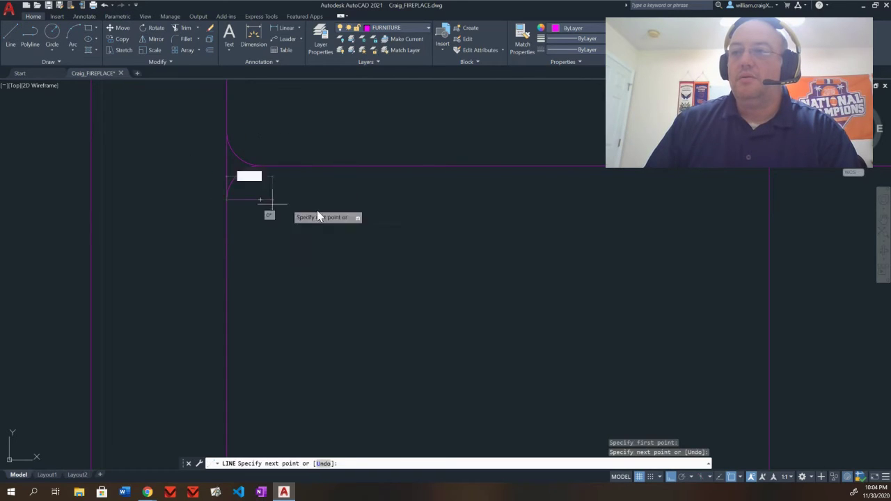
pyautogui.press('Escape')
# Step: Fillet the lower corners of the left and middle back cushions on both sides of the left cushion divider
pyautogui.scroll(-3, 328, 214)
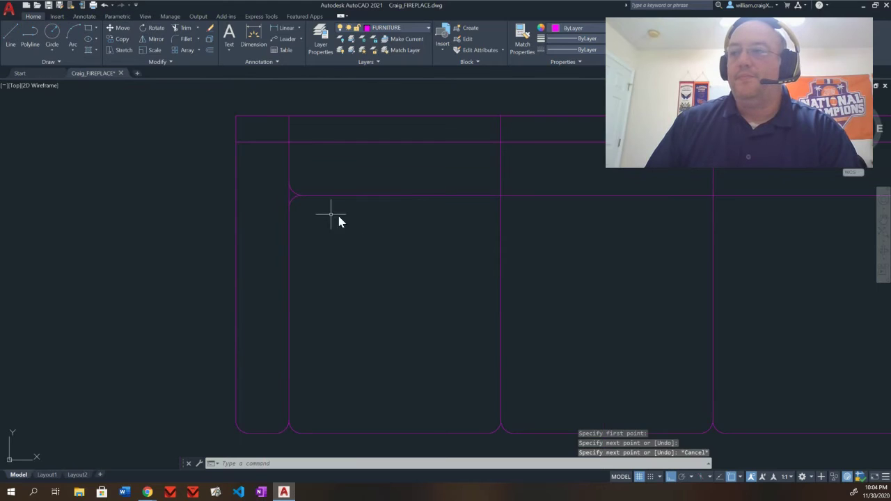
pyautogui.moveTo(623, 277)
pyautogui.mouseDown(button='middle')
pyautogui.moveTo(583, 276)
pyautogui.moveTo(460, 240)
pyautogui.mouseUp(button='middle')
pyautogui.scroll(-2, 361, 223)
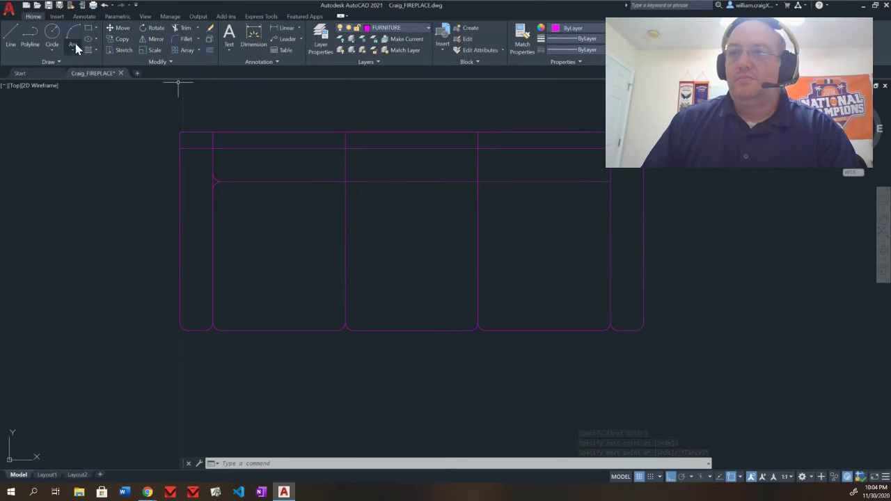
pyautogui.click(180, 41)
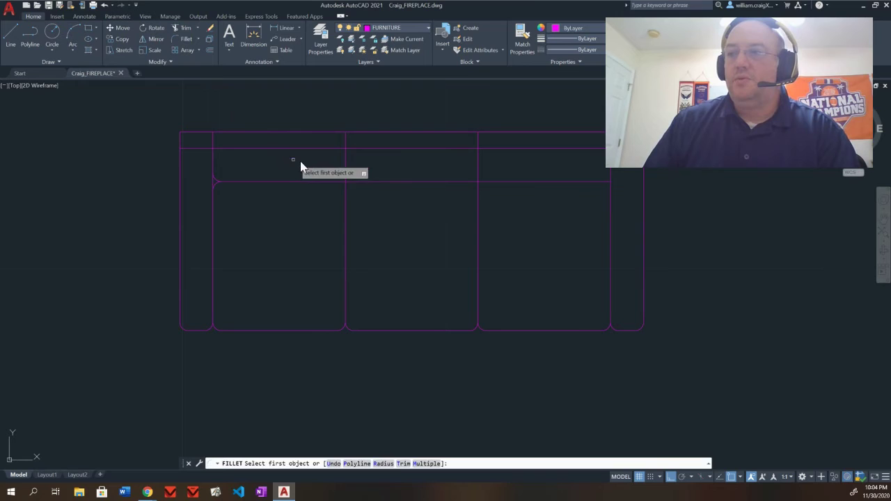
pyautogui.click(345, 172)
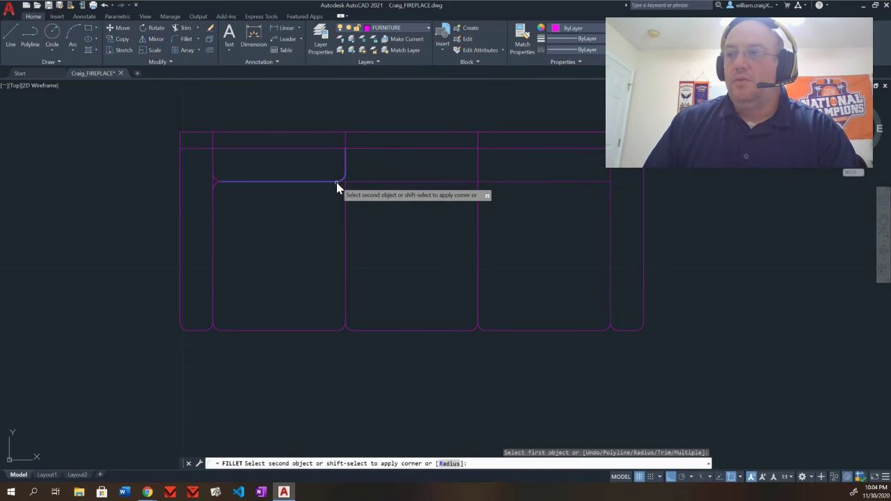
pyautogui.click(336, 185)
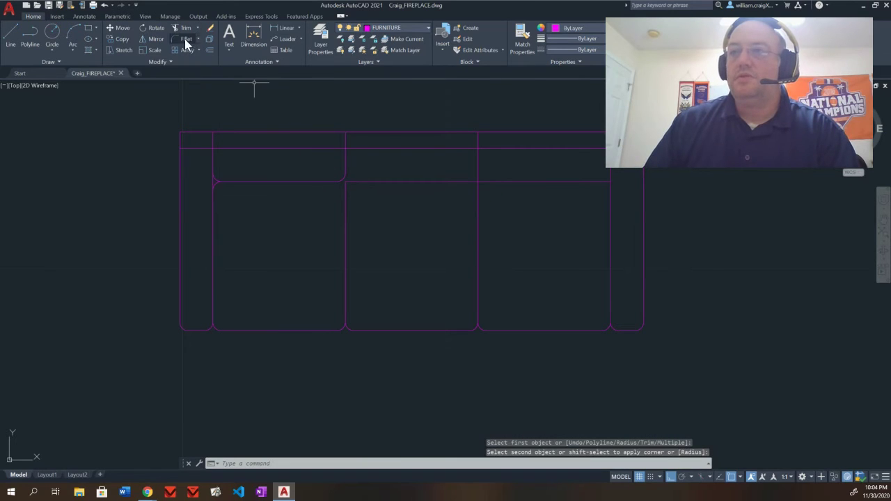
pyautogui.press('Return')
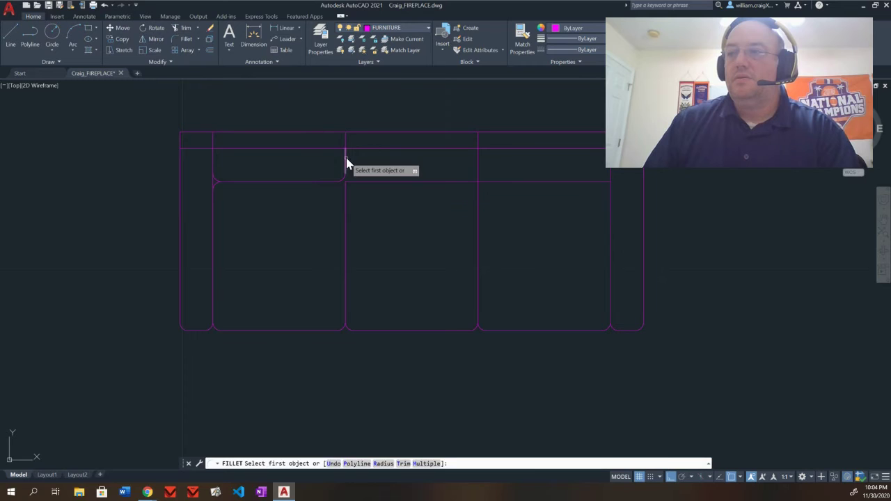
pyautogui.click(345, 162)
pyautogui.click(360, 181)
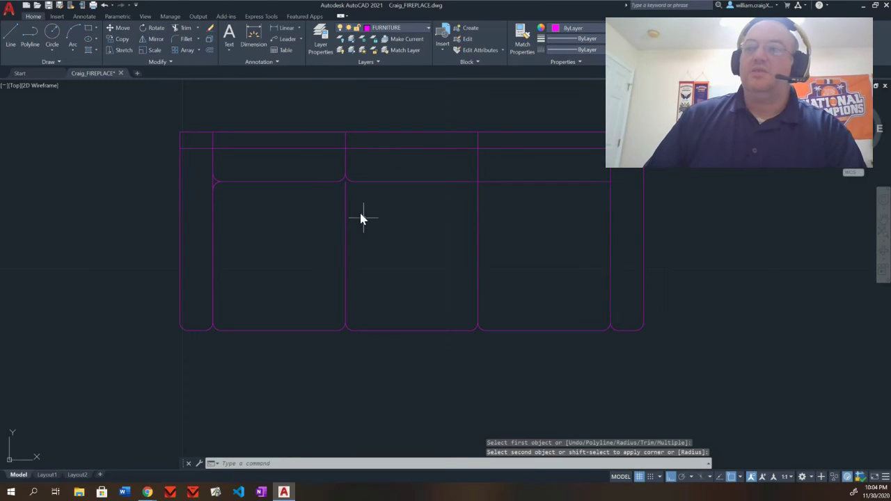
# Step: Fillet the adjoining upper corners of the left and middle seats at the left seat divider
pyautogui.click(185, 40)
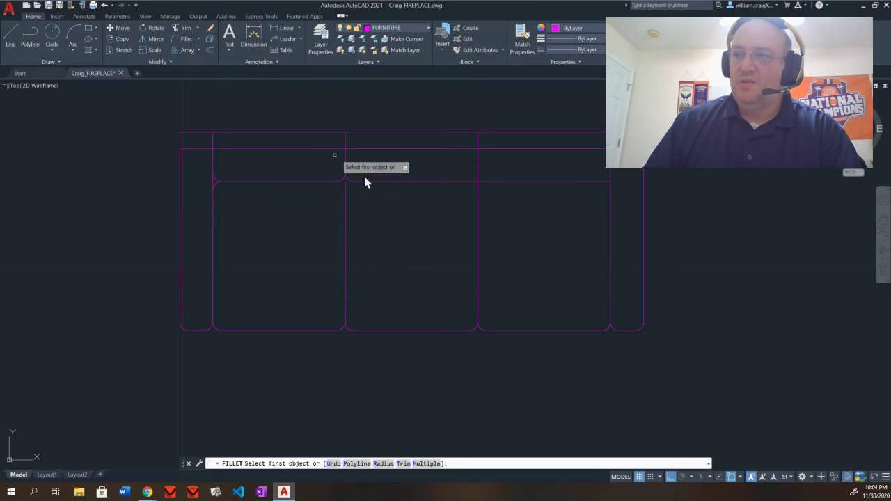
pyautogui.click(327, 183)
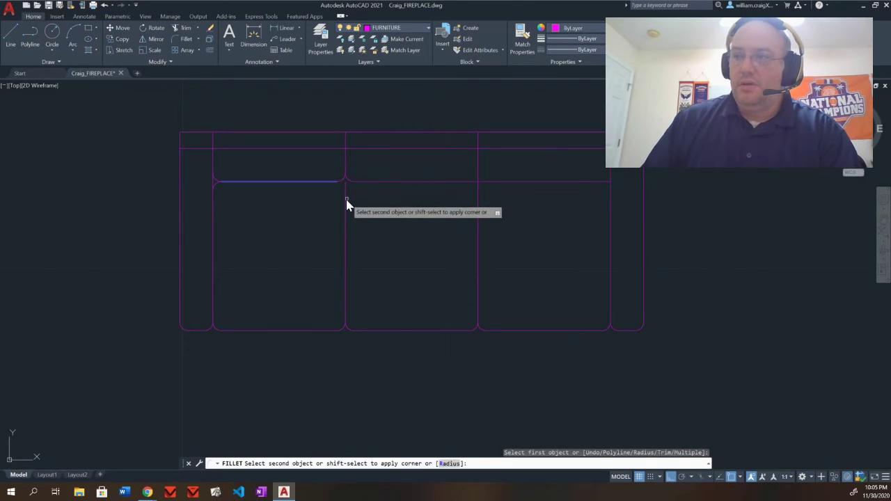
pyautogui.click(346, 200)
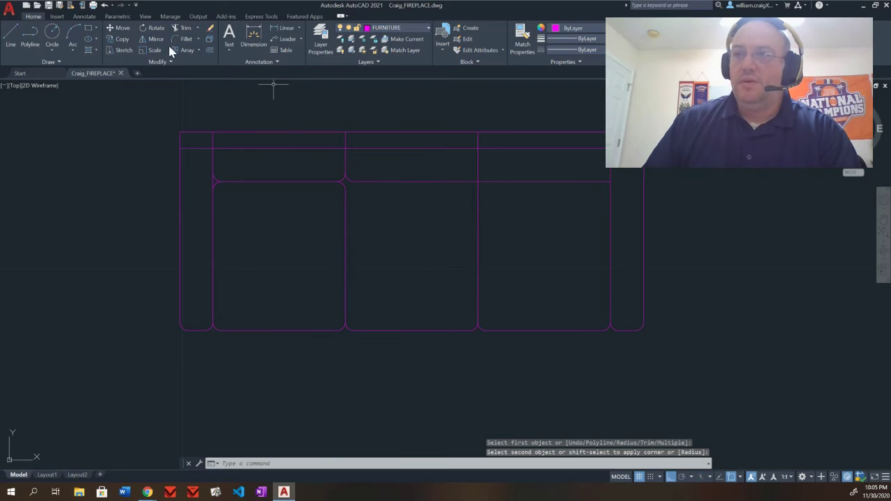
pyautogui.press('Return')
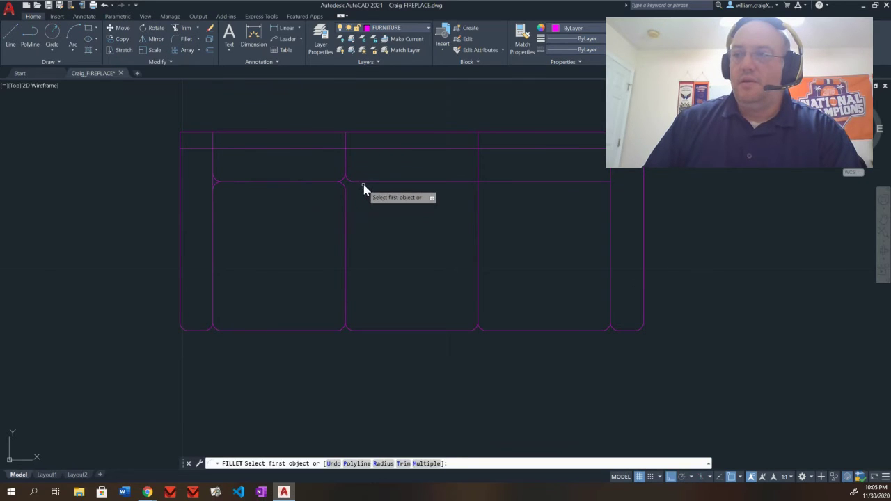
pyautogui.click(366, 184)
pyautogui.click(346, 200)
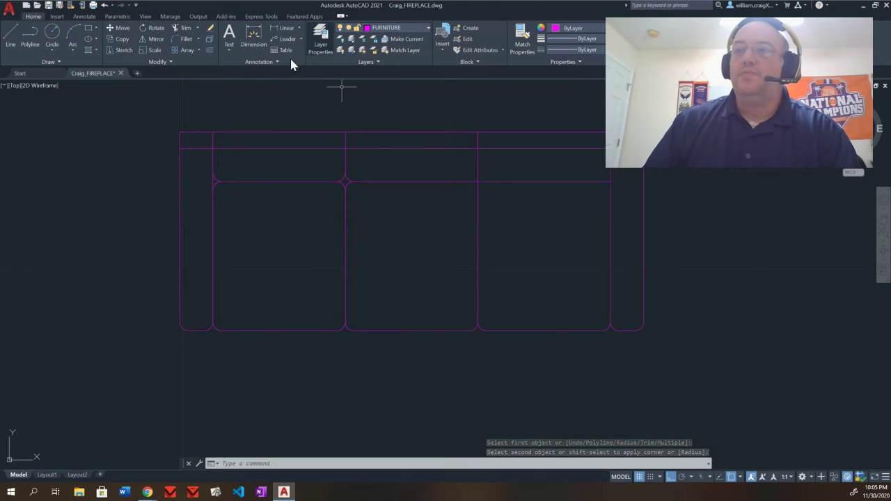
# Step: Fillet the lower corners of the middle and right back cushions on both sides of the right cushion divider
pyautogui.click(185, 40)
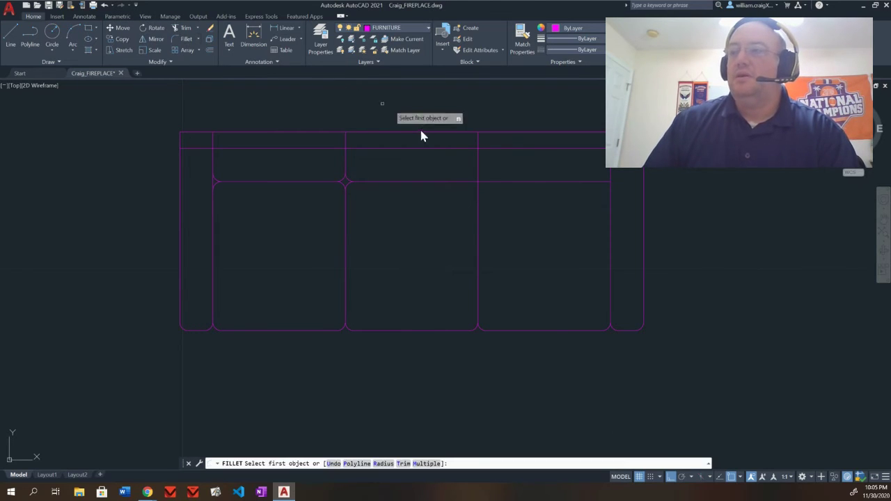
pyautogui.click(478, 165)
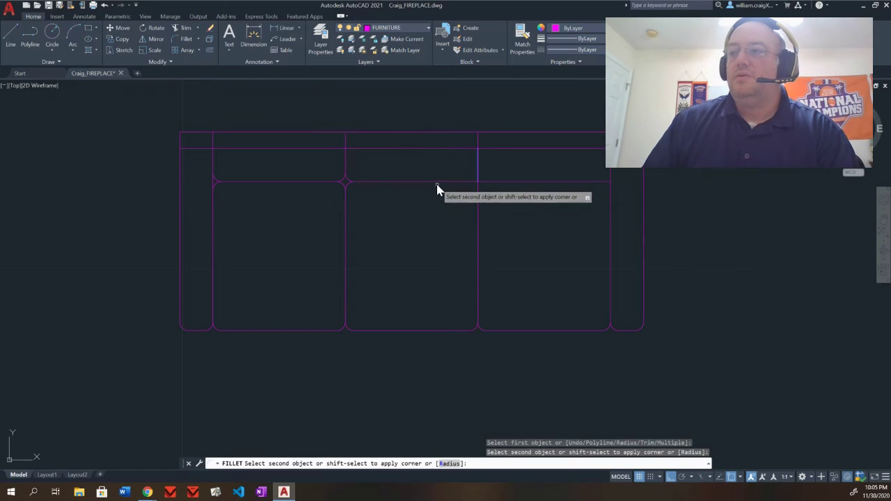
pyautogui.click(437, 182)
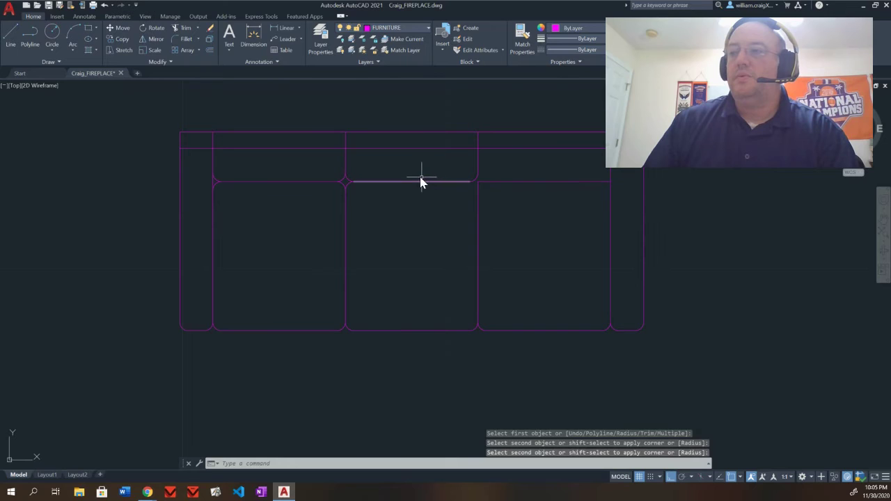
pyautogui.click(176, 40)
pyautogui.click(477, 157)
pyautogui.click(493, 182)
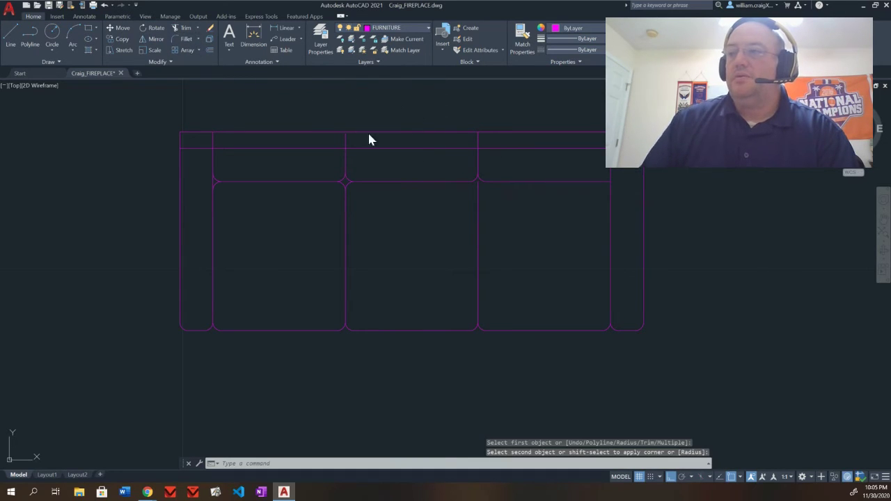
# Step: Fillet the adjoining upper corners of the middle and right seats at the right seat divider
pyautogui.press('Return')
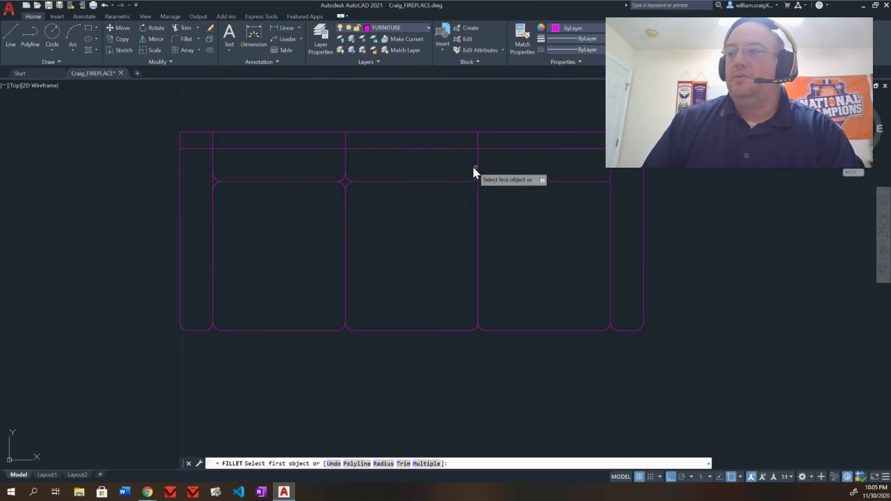
pyautogui.click(478, 202)
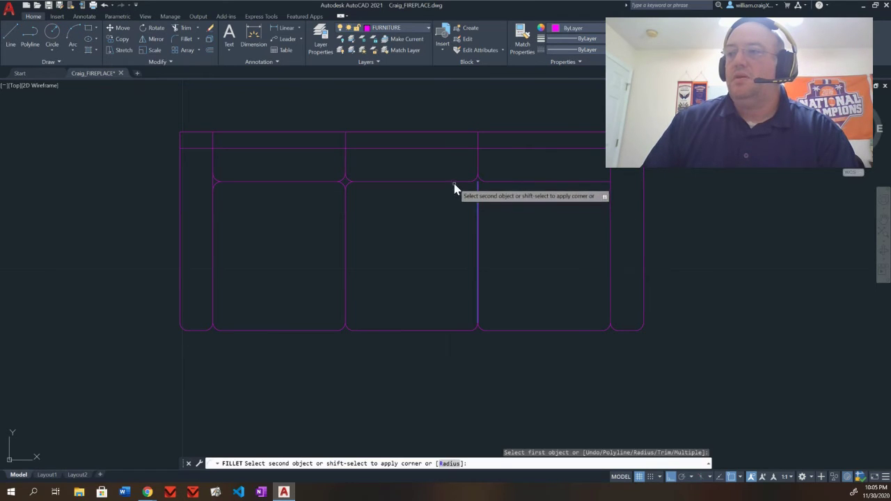
pyautogui.click(452, 182)
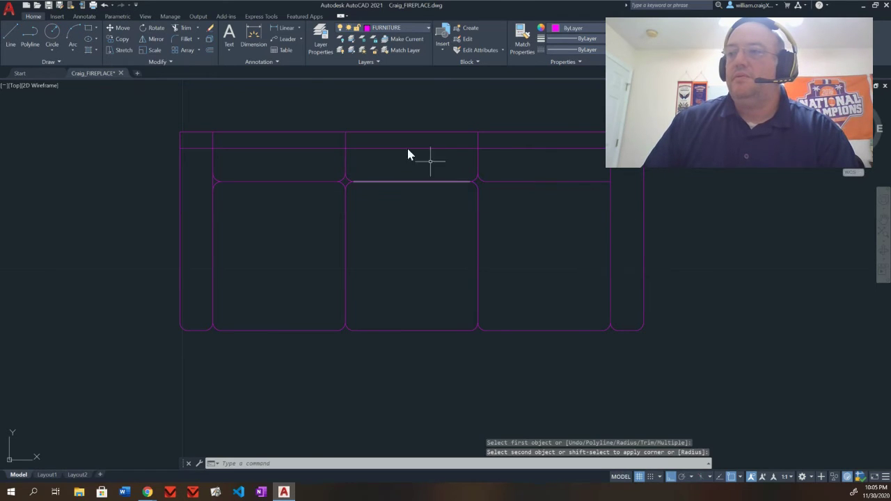
pyautogui.click(184, 40)
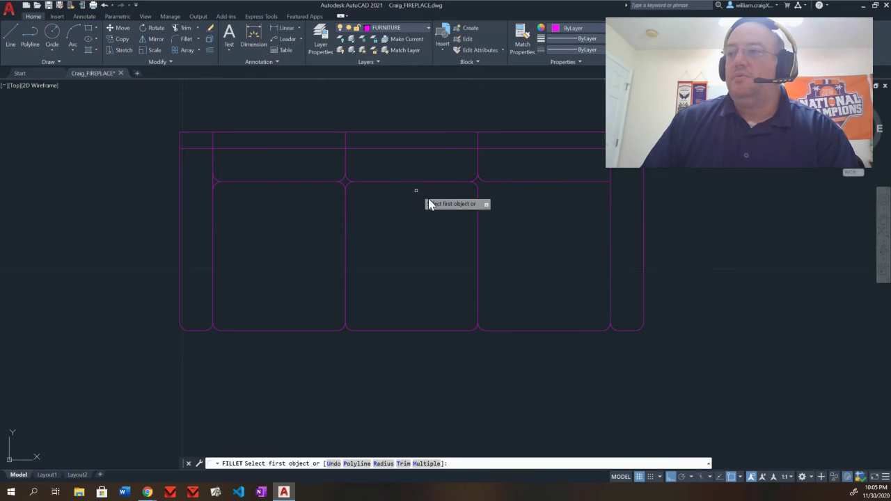
pyautogui.click(477, 213)
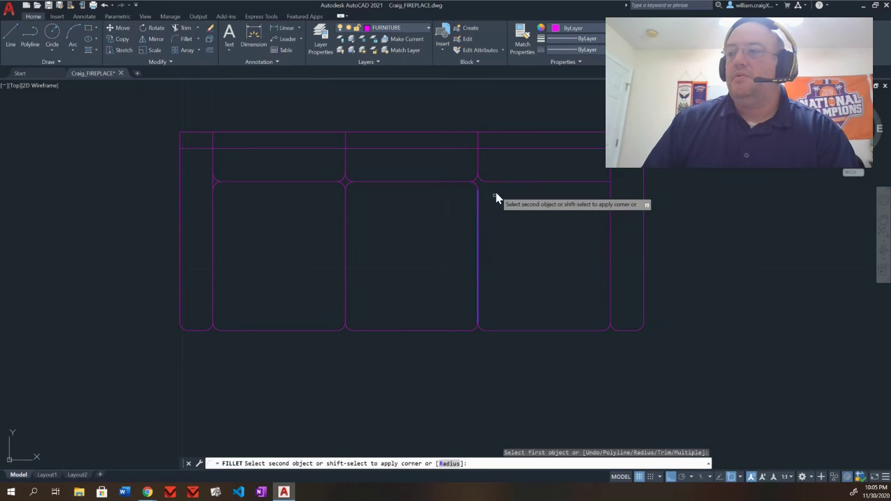
pyautogui.click(494, 183)
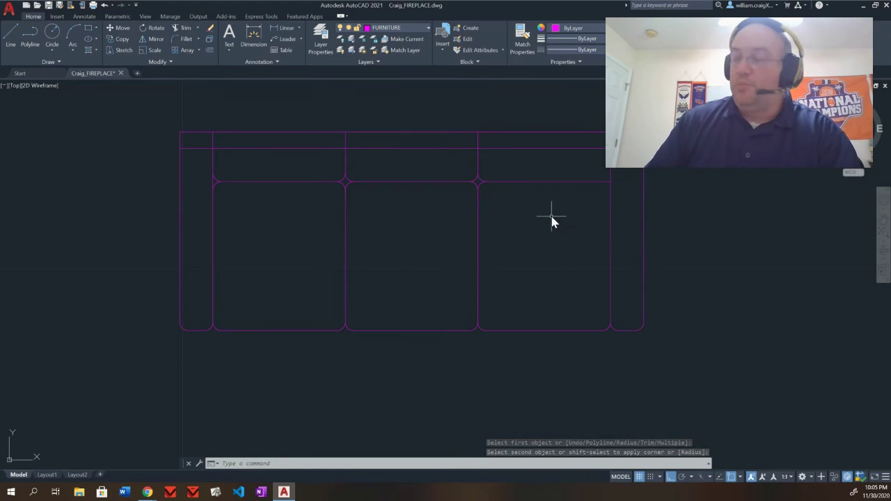
# Step: Fillet the lower outer corner of the right back cushion where it meets the right armrest
pyautogui.click(619, 181)
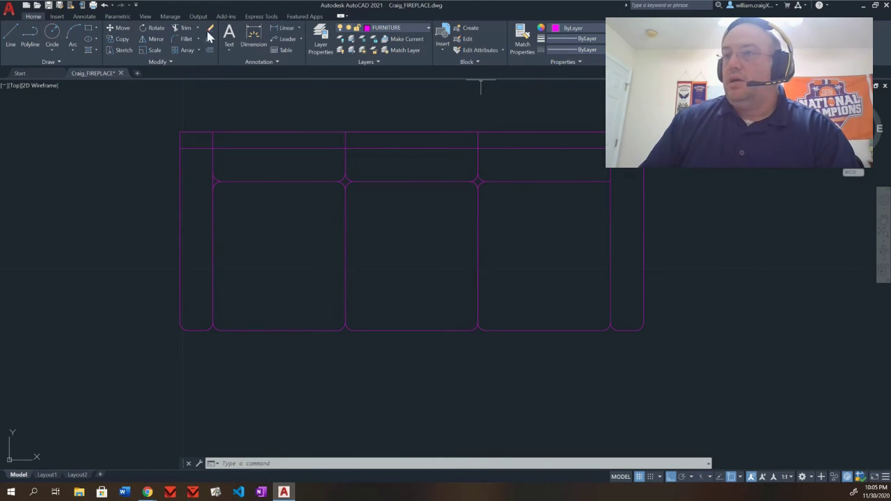
pyautogui.click(184, 39)
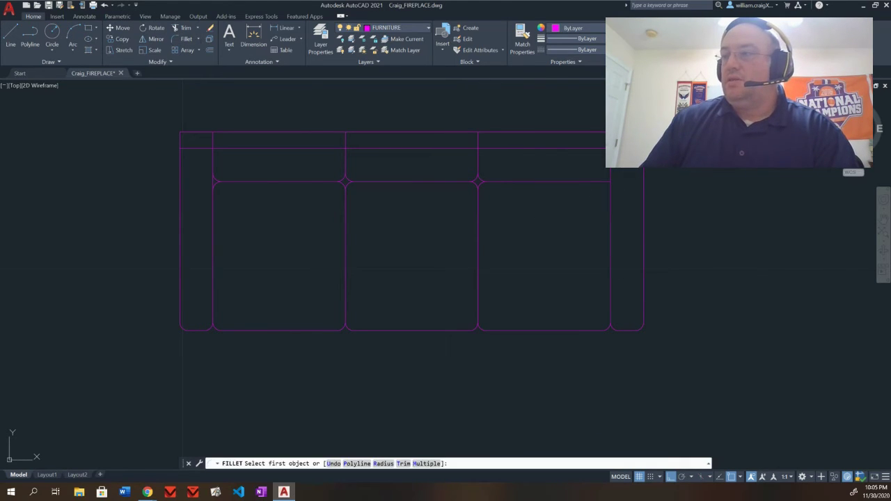
pyautogui.click(610, 174)
pyautogui.click(605, 184)
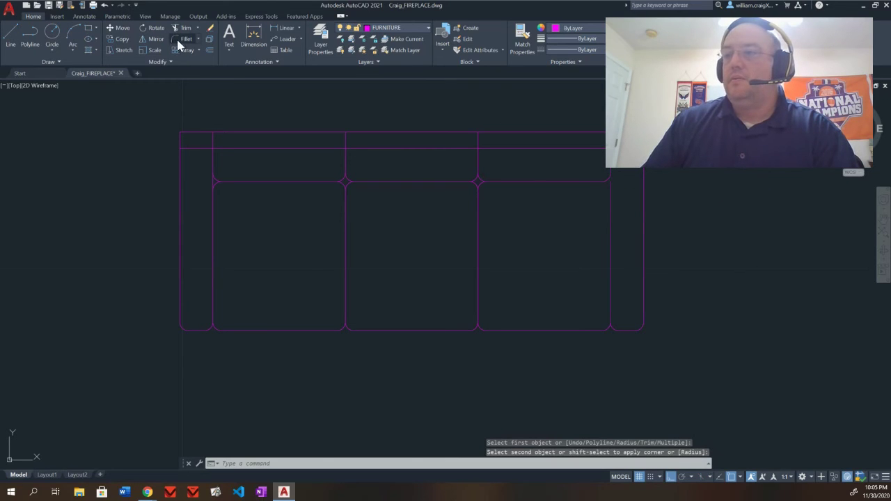
# Step: Fillet the upper outer corner of the right seat where it meets the right armrest
pyautogui.click(179, 41)
pyautogui.click(610, 202)
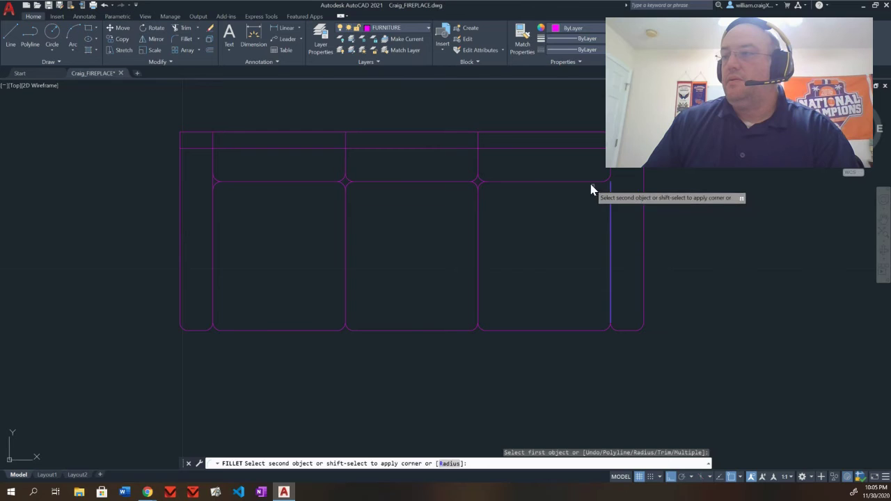
pyautogui.click(590, 185)
# Step: Draw a line along the right armrest's inner edge, bridging the gap between the ends of the cushion and seat fillet arcs
pyautogui.scroll(-2, 620, 177)
pyautogui.scroll(8, 621, 180)
pyautogui.click(12, 34)
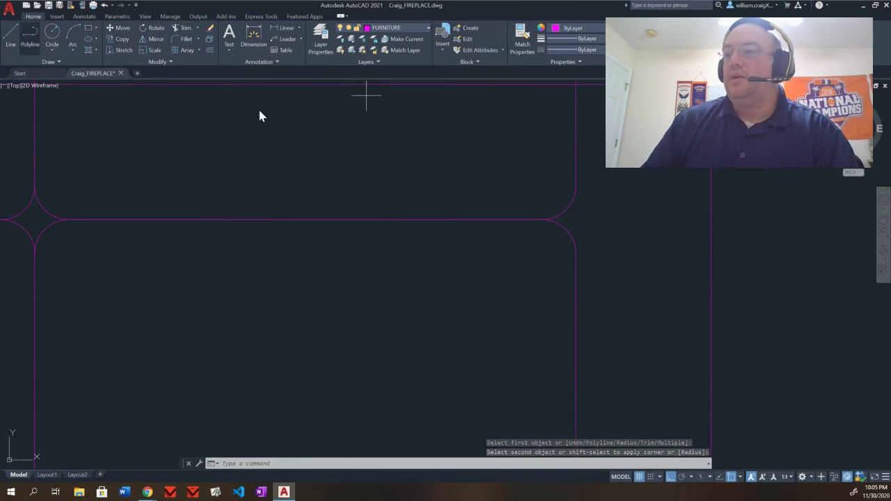
pyautogui.click(576, 188)
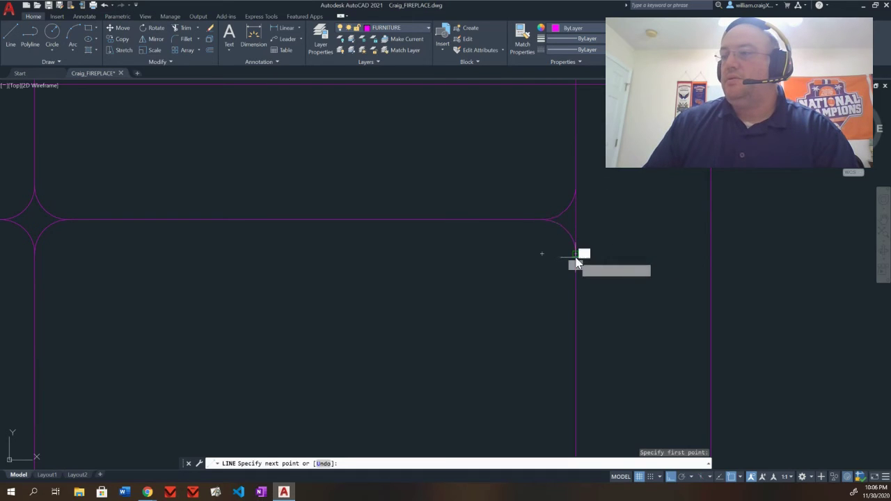
pyautogui.press('Escape')
pyautogui.scroll(1, 610, 223)
# Step: Erase the leftover short lines crossing the sofa's back strip and armrest tops, leaving one continuous outer frame around the cushions
pyautogui.scroll(-3, 610, 224)
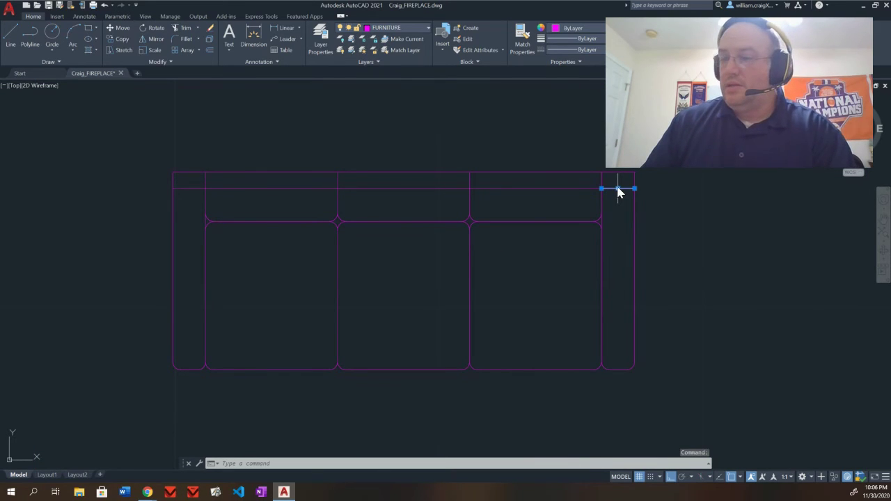
pyautogui.press('Delete')
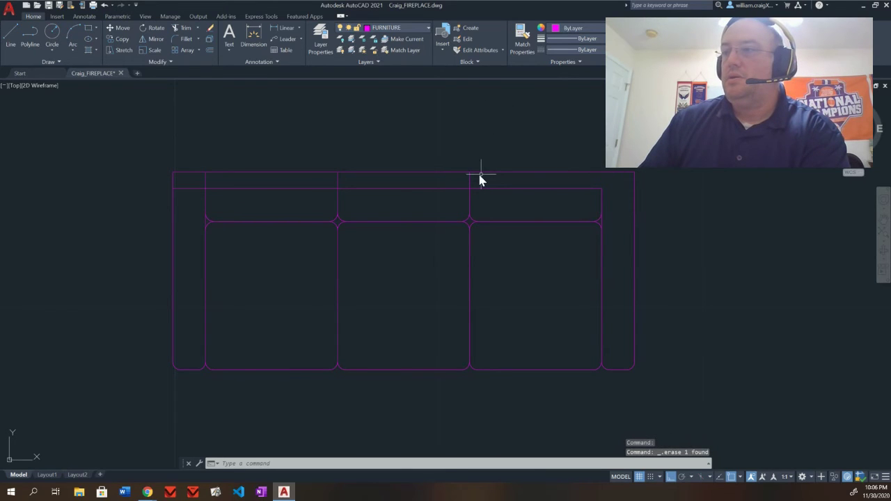
pyautogui.moveTo(477, 184); pyautogui.dragTo(418, 193)
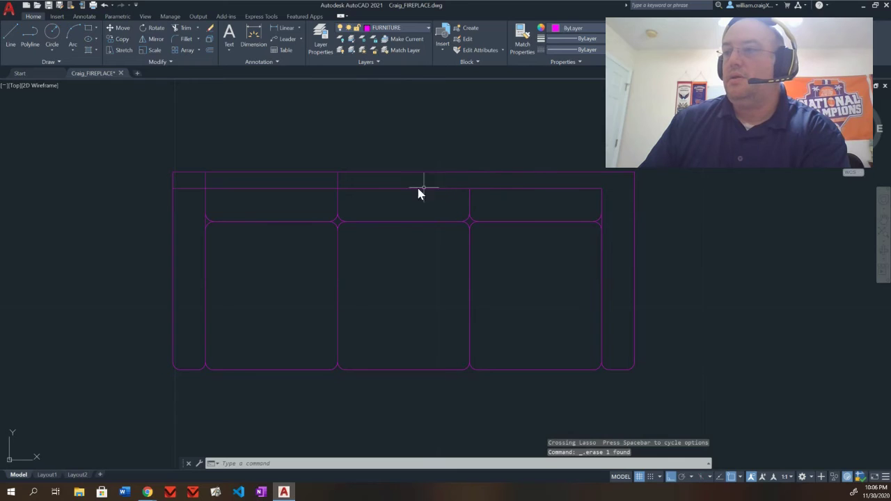
pyautogui.moveTo(343, 184); pyautogui.dragTo(334, 183)
pyautogui.press('Delete')
pyautogui.moveTo(211, 180); pyautogui.dragTo(192, 191)
pyautogui.press('Delete')
pyautogui.press('Delete')
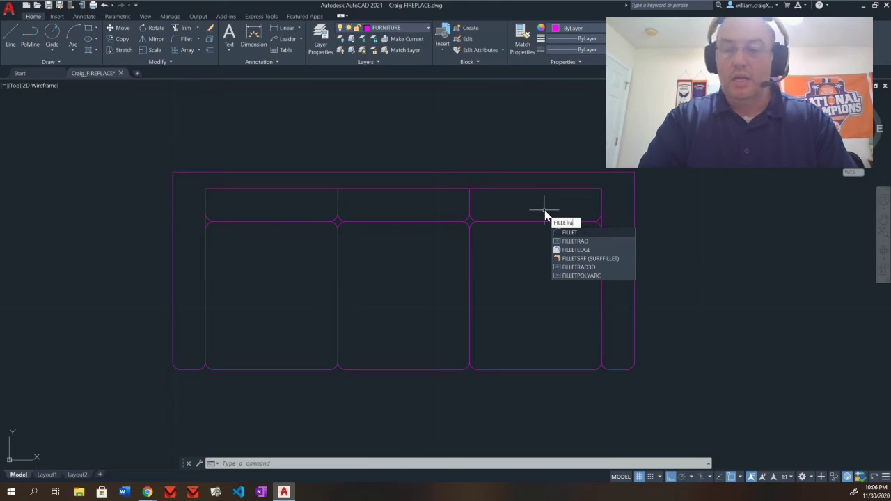
# Step: Check the fillet radius setting with FILLETRAD and keep its current value
pyautogui.write('d')
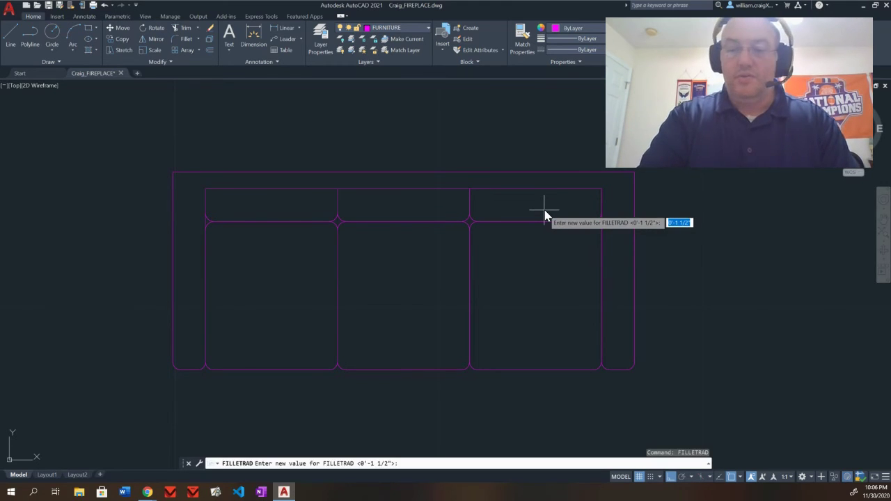
pyautogui.press('Return')
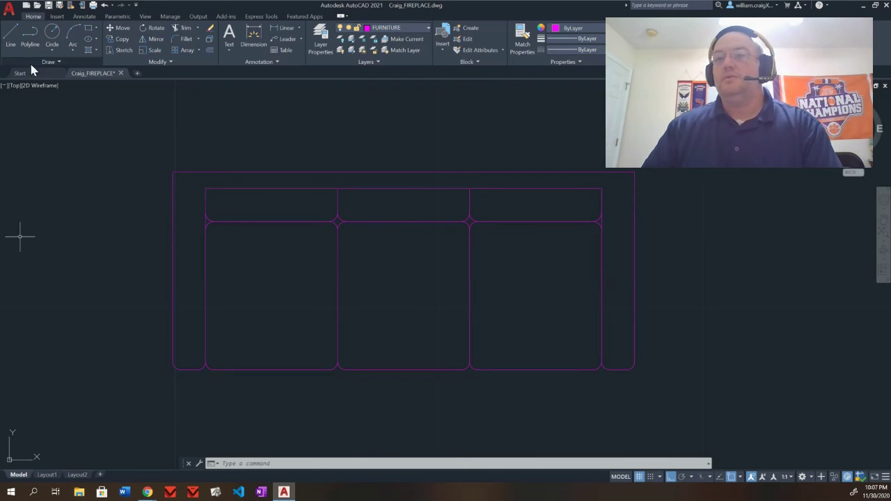
# Step: Draw a circle with a 1' radius as a round side table beside the right armrest
pyautogui.click(52, 27)
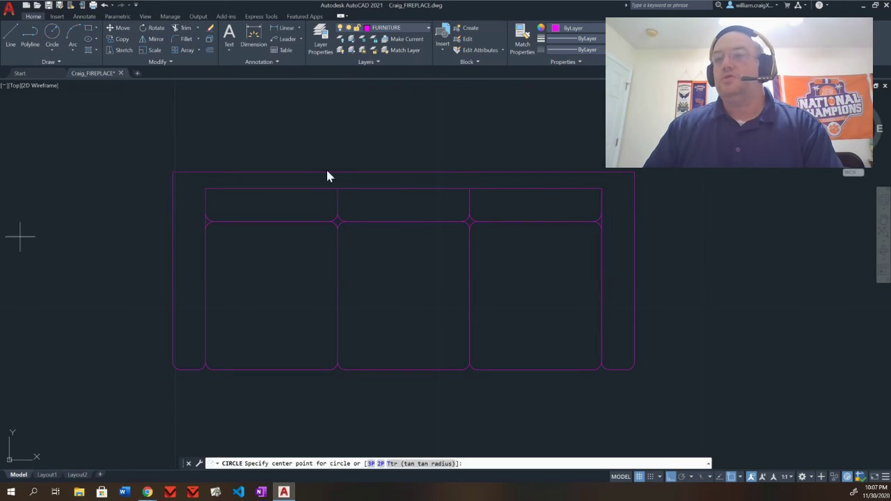
pyautogui.click(733, 268)
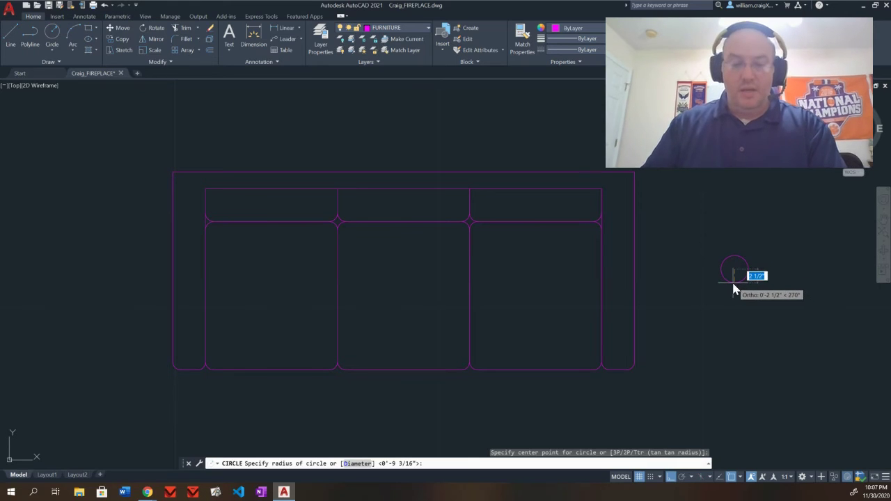
pyautogui.write('12')
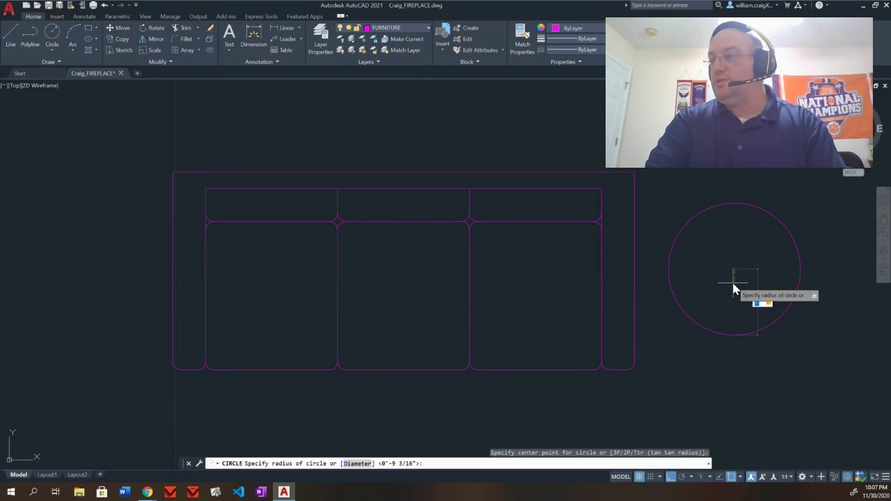
pyautogui.press('Return')
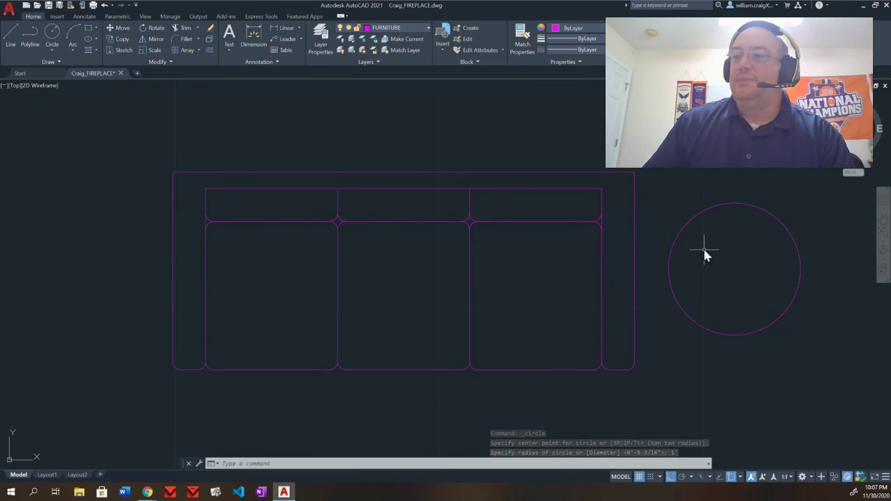
pyautogui.click(149, 42)
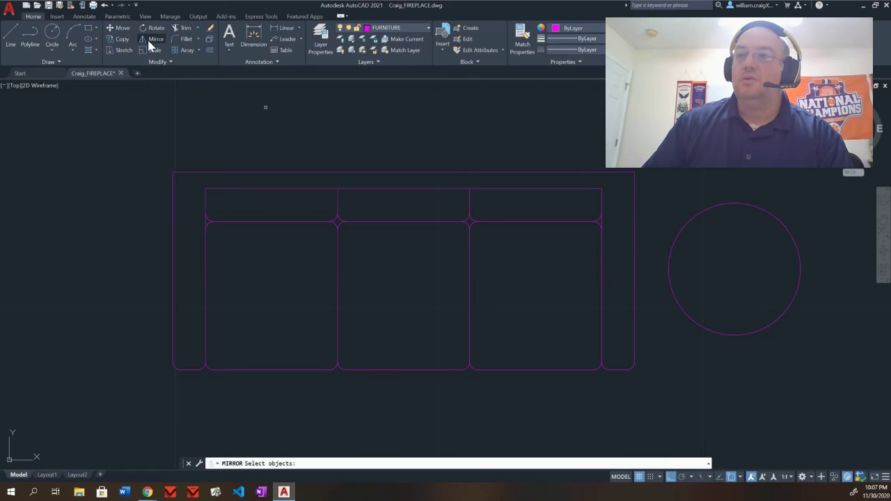
pyautogui.click(730, 209)
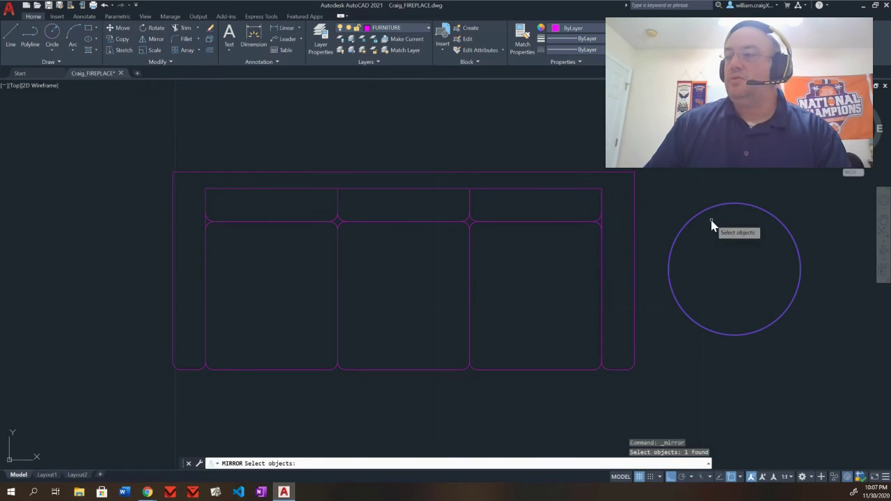
pyautogui.press('Return')
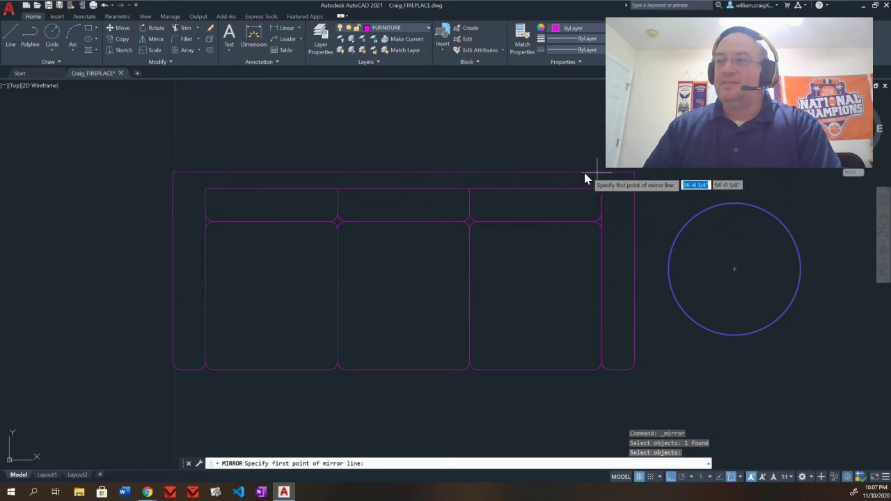
pyautogui.click(402, 173)
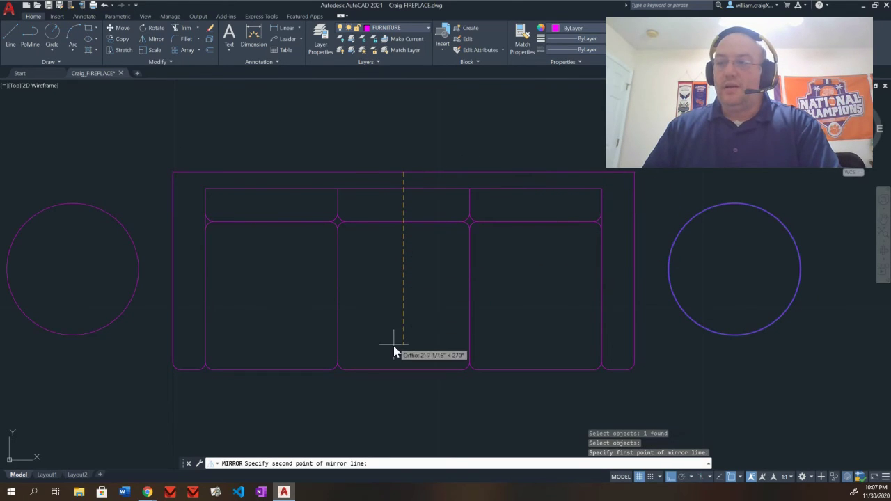
pyautogui.click(406, 369)
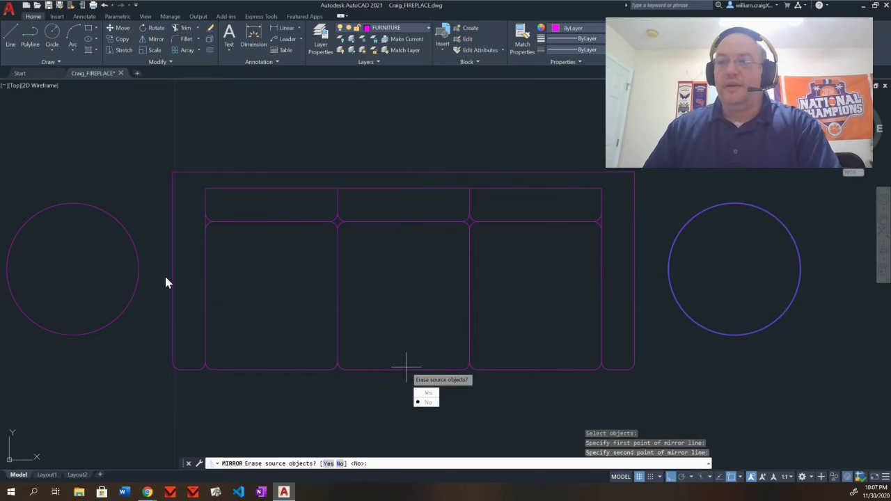
pyautogui.press('Escape')
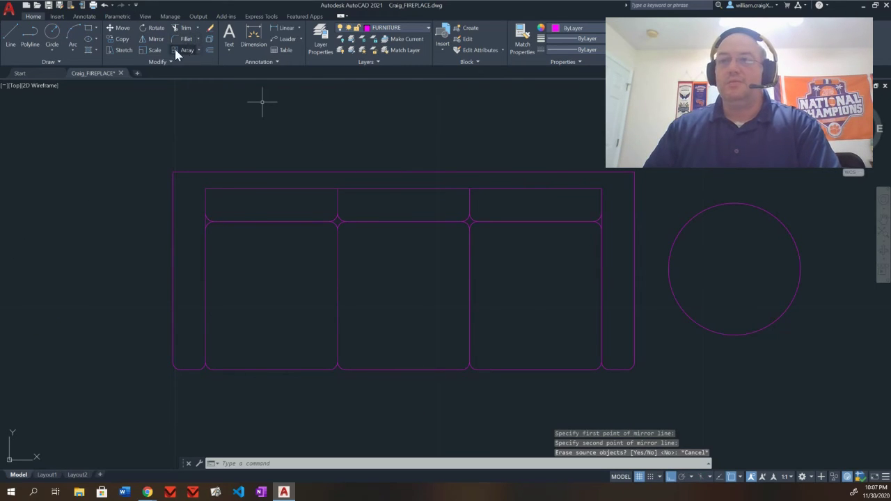
# Step: Mirror the round table about the sofa's vertical centreline to the left side, keeping the original circle
pyautogui.click(148, 40)
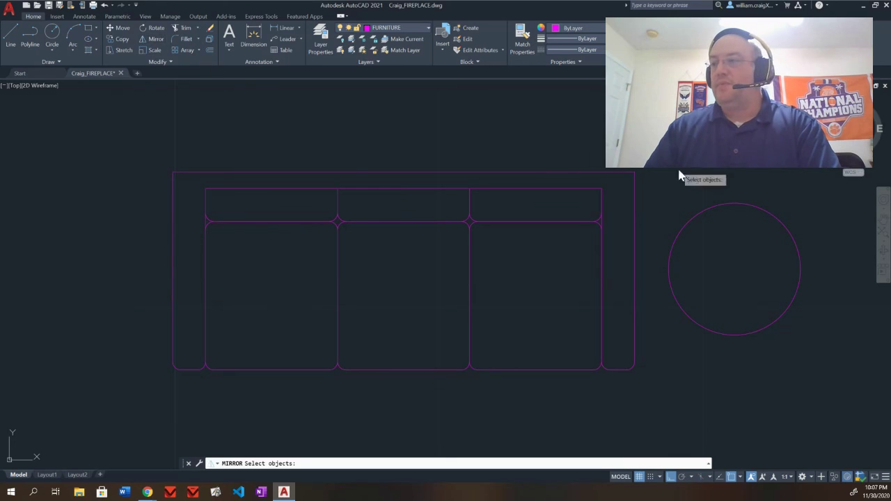
pyautogui.click(708, 210)
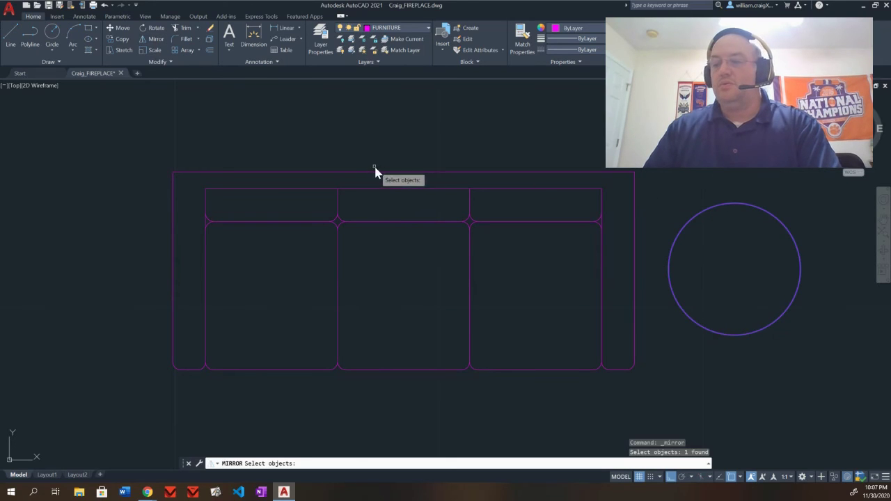
pyautogui.press('Return')
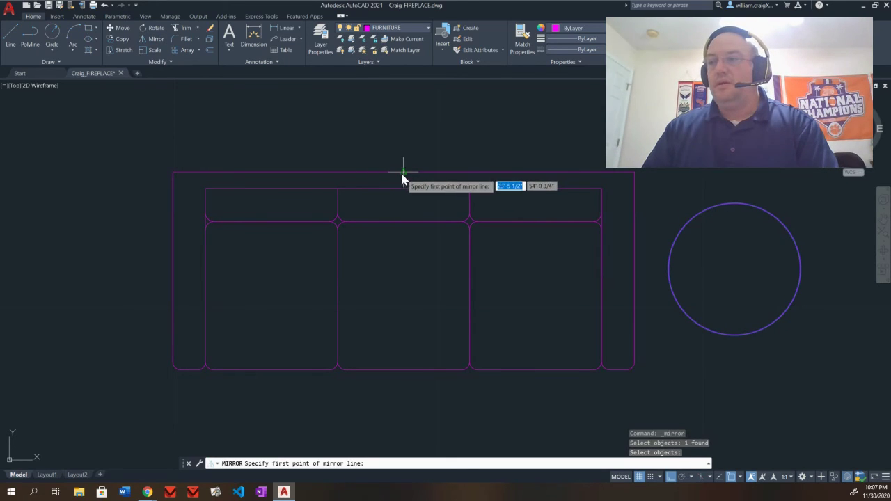
pyautogui.click(403, 173)
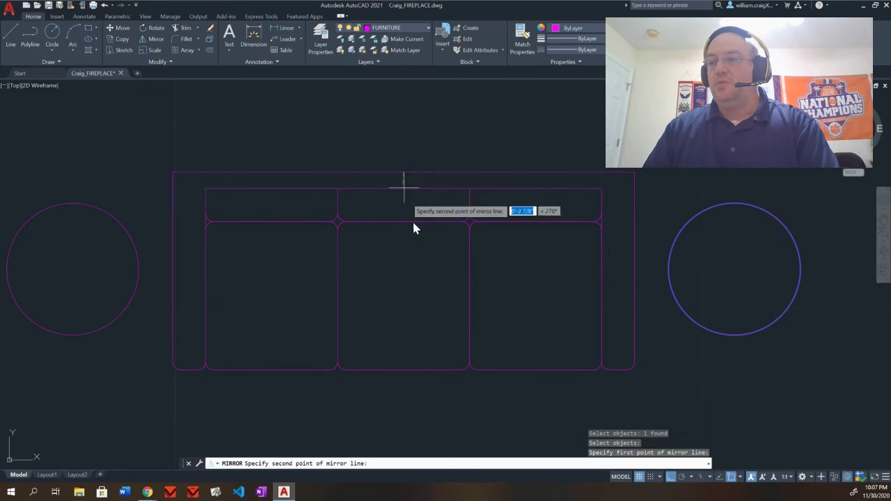
pyautogui.click(404, 369)
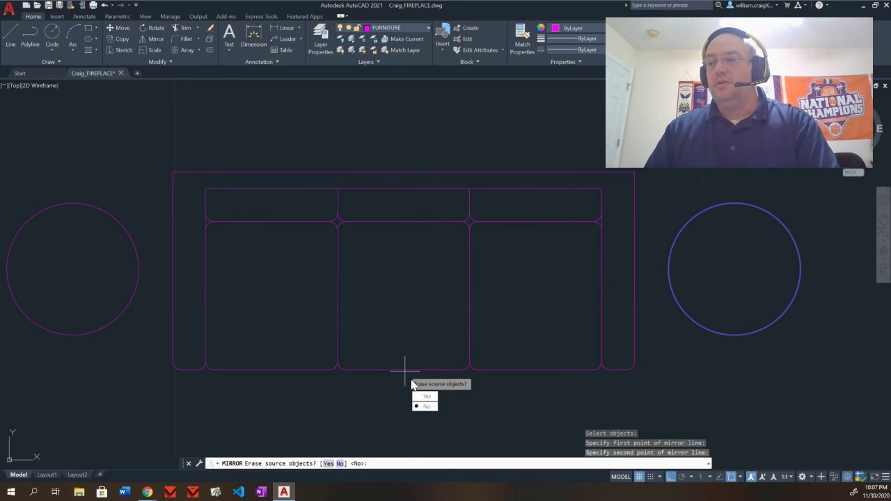
pyautogui.click(426, 406)
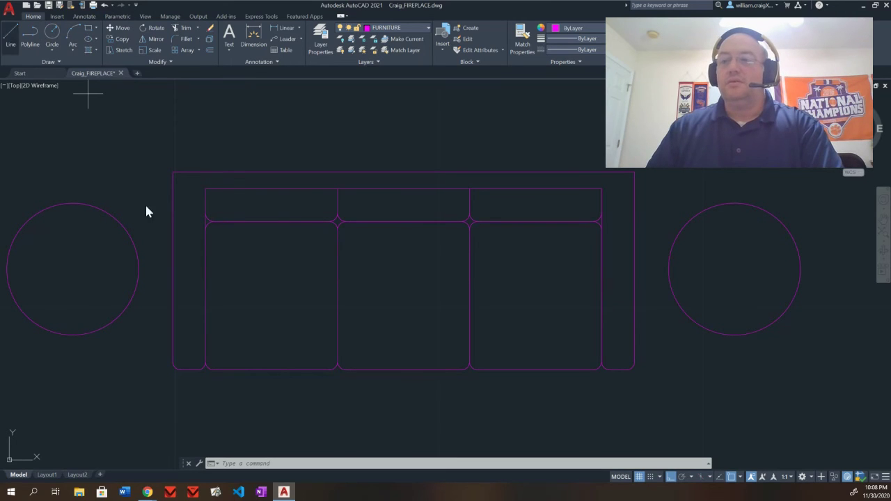
# Step: Draw a 4' horizontal line below the sofa, running to the right, as a table's top edge
pyautogui.click(300, 418)
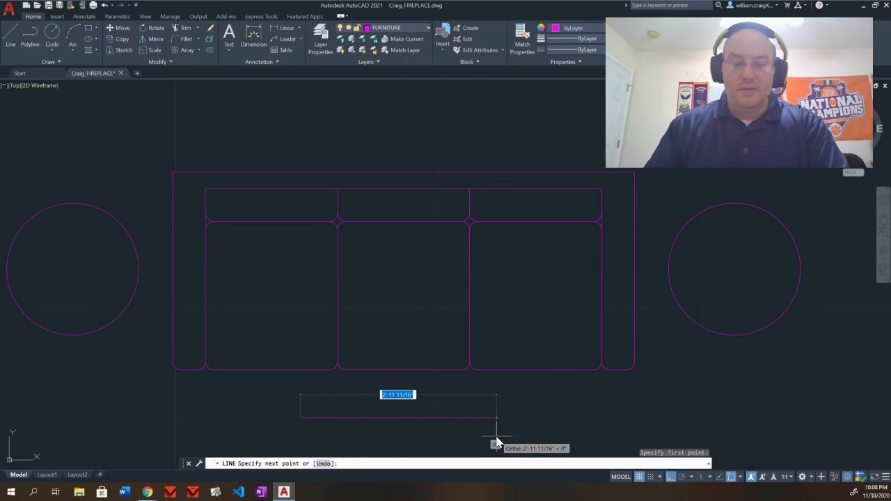
pyautogui.write('4')
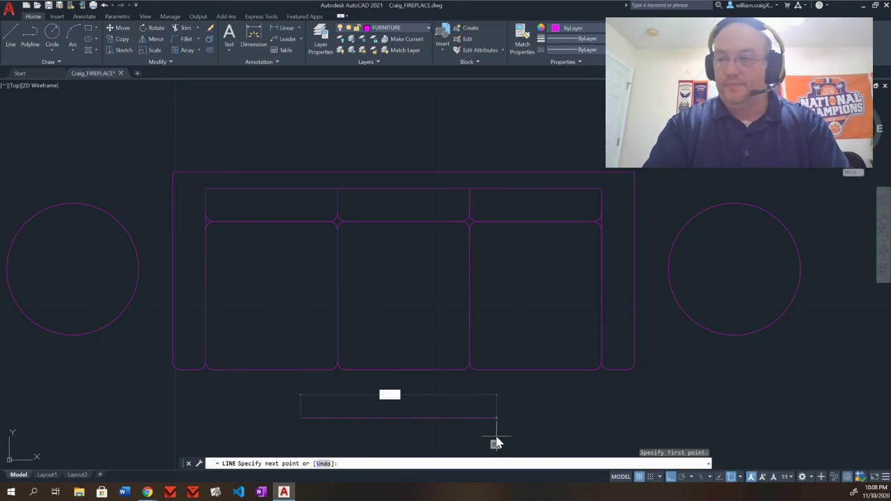
pyautogui.write("'")
pyautogui.press('Tab')
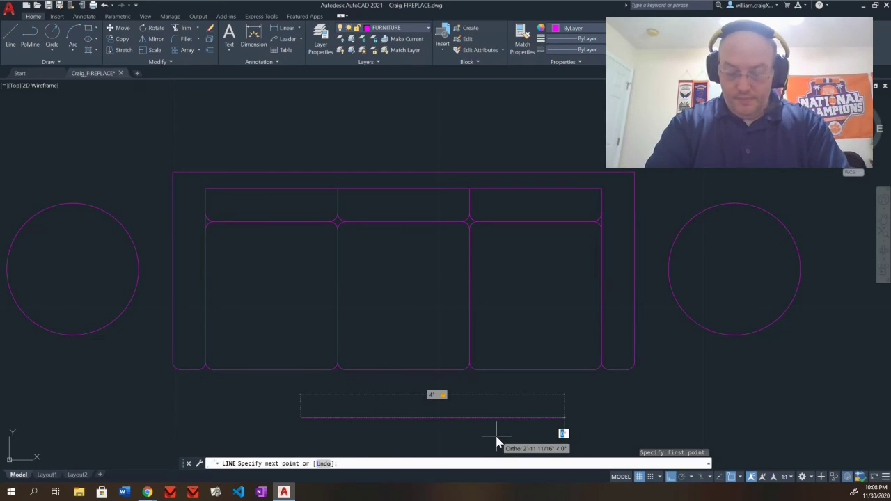
pyautogui.press('Return')
# Step: Continue the table outline with a 2' line straight down from the top edge's right end
pyautogui.scroll(-2, 476, 400)
pyautogui.moveTo(477, 397)
pyautogui.mouseDown(button='middle')
pyautogui.moveTo(477, 223)
pyautogui.moveTo(502, 261)
pyautogui.mouseUp(button='middle')
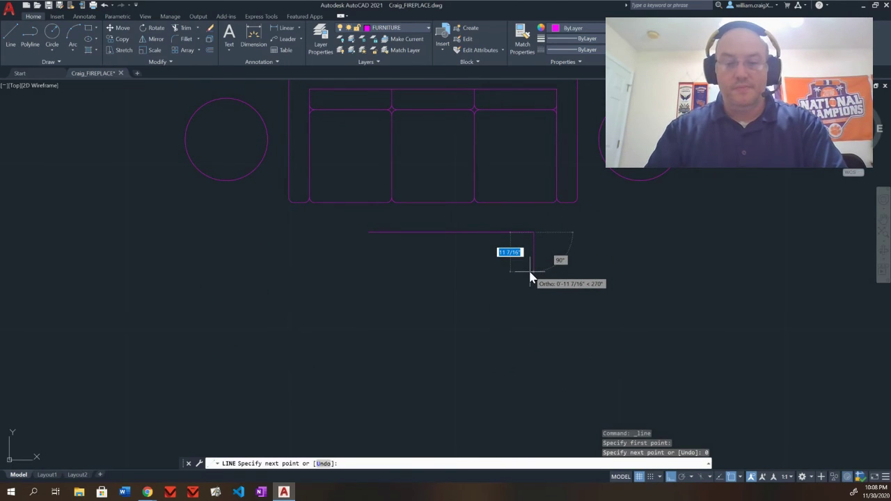
pyautogui.press('BackSpace')
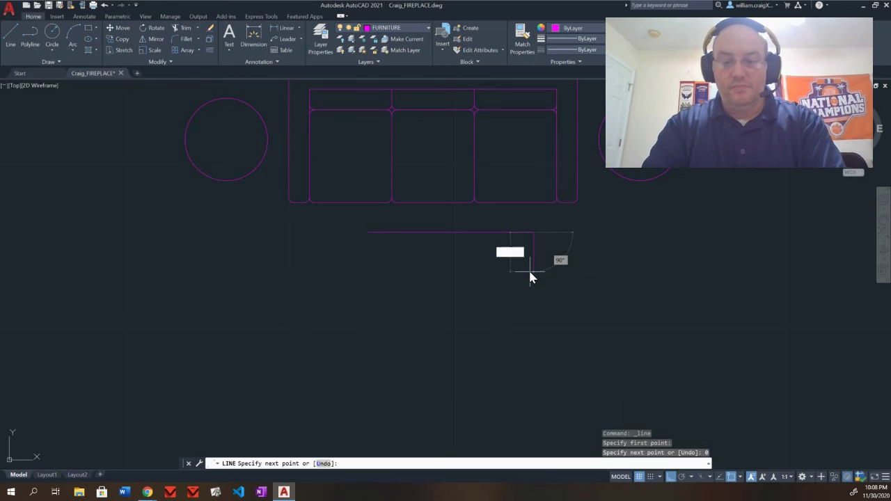
pyautogui.write('20')
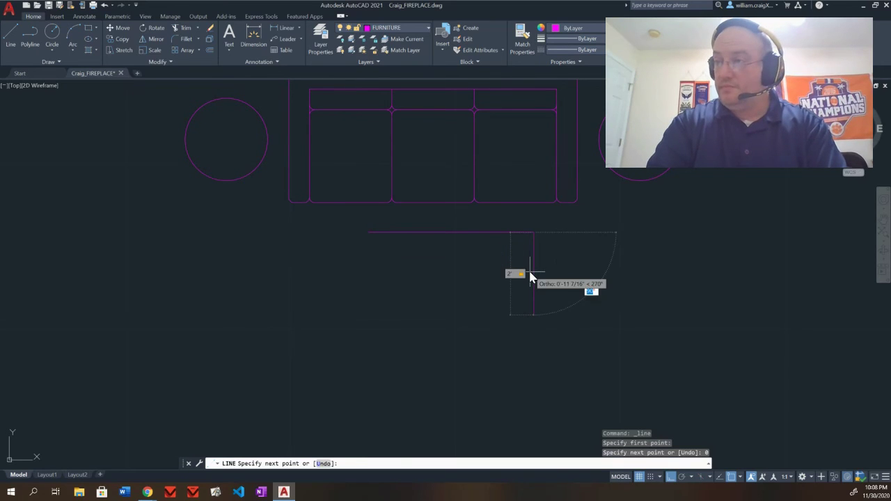
pyautogui.press('Return')
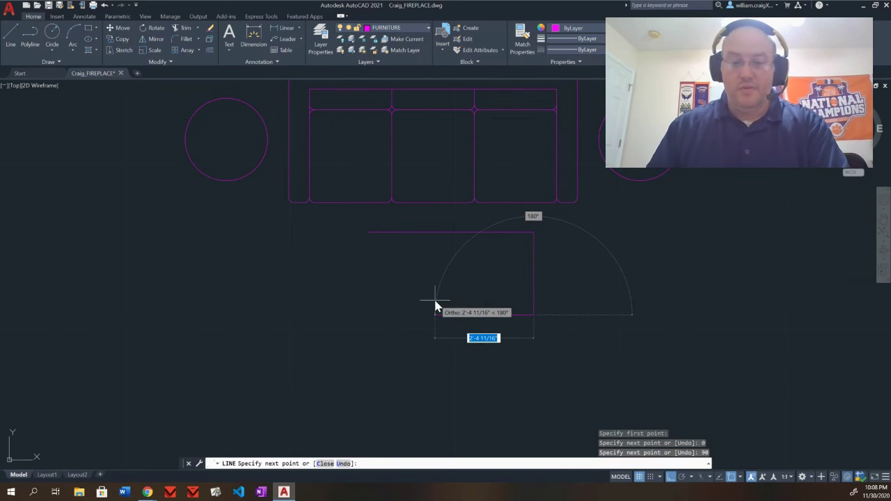
# Step: Complete the rectangular table outline with a 4' bottom edge and a left side back to the starting corner
pyautogui.write("4'")
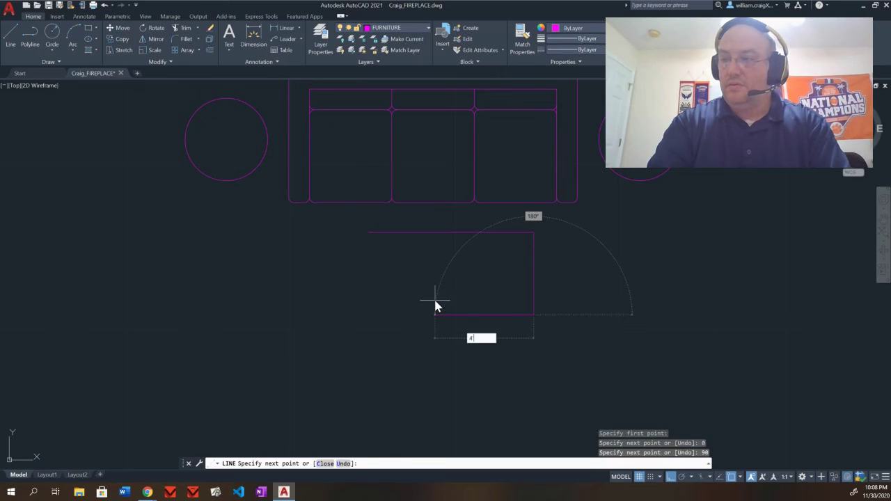
pyautogui.press('Return')
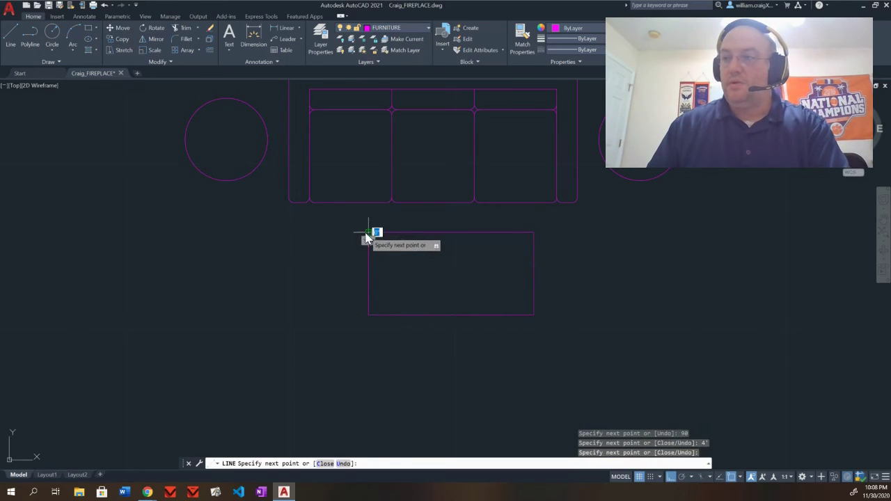
pyautogui.press('Escape')
# Step: Try to move the table left from its top-edge midpoint to centre it beneath the sofa
pyautogui.moveTo(556, 334); pyautogui.dragTo(364, 226)
pyautogui.moveTo(549, 285); pyautogui.dragTo(337, 256)
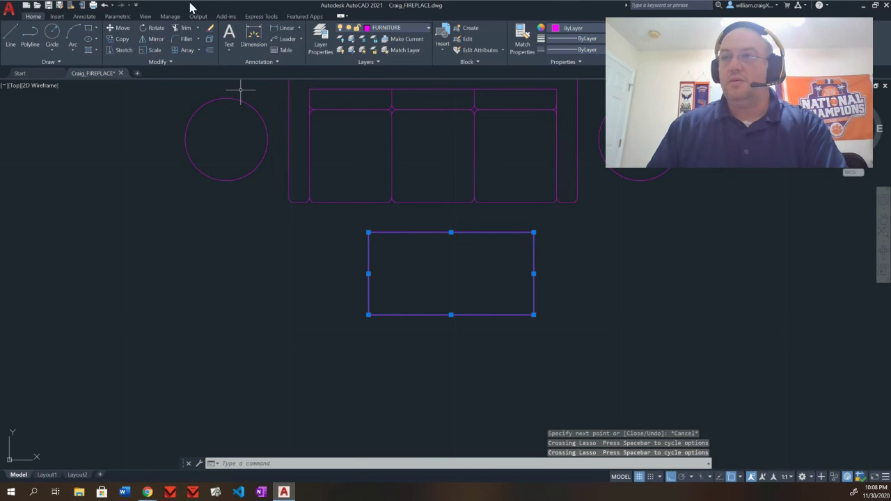
pyautogui.click(118, 28)
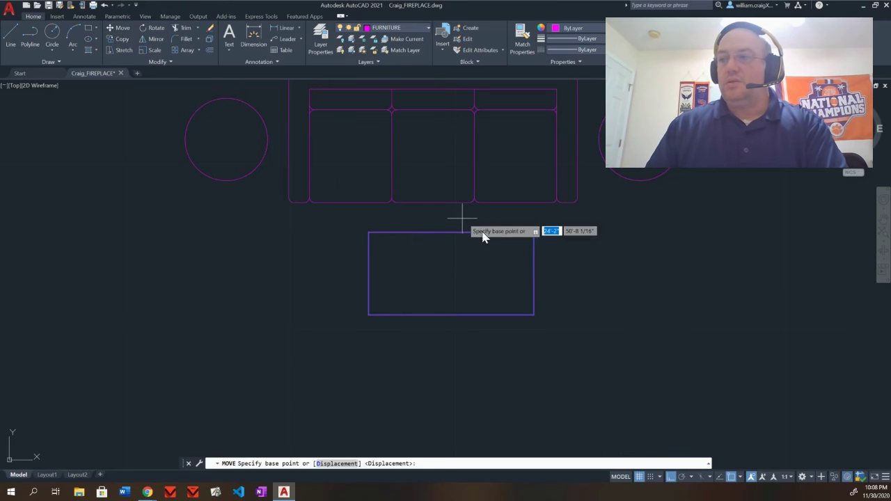
pyautogui.click(452, 233)
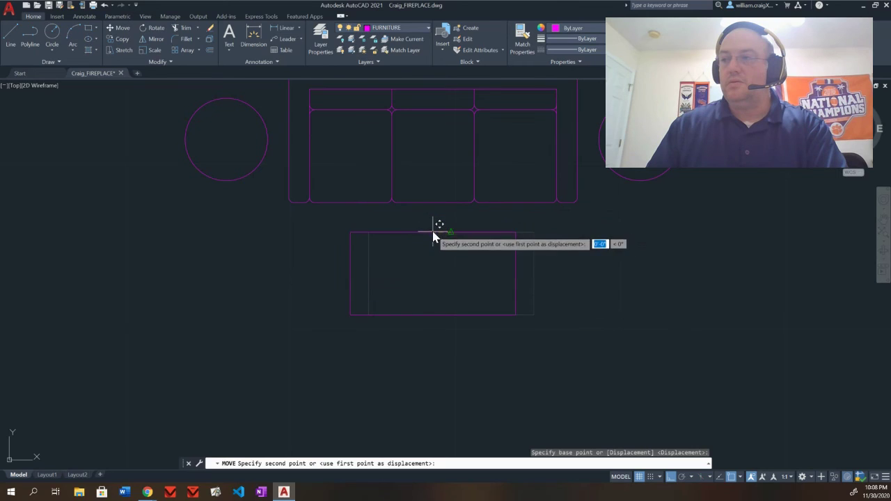
pyautogui.click(433, 233)
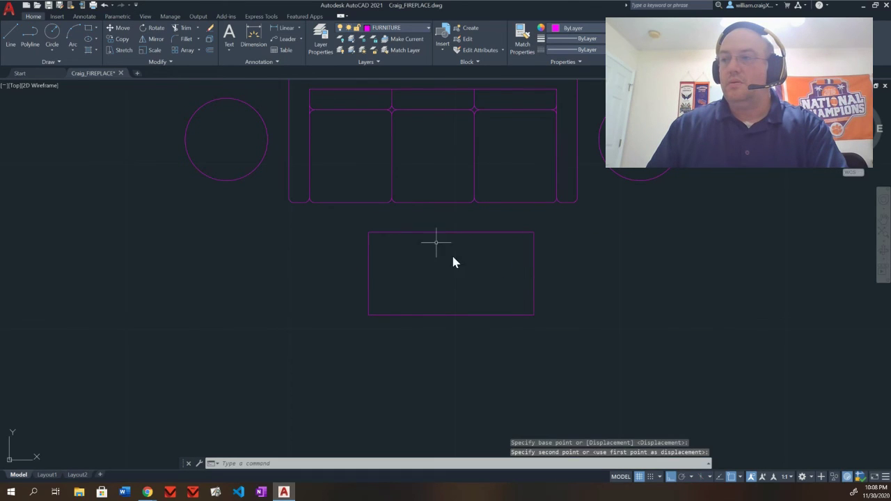
# Step: Try again to shift the table left into line with the sofa's middle cushion, using the top-edge midpoint as base point
pyautogui.moveTo(546, 344); pyautogui.dragTo(413, 275)
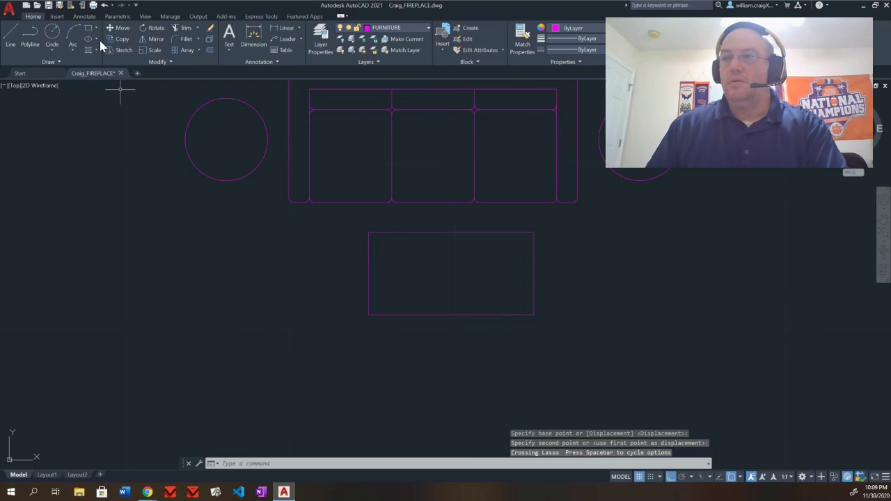
pyautogui.click(119, 28)
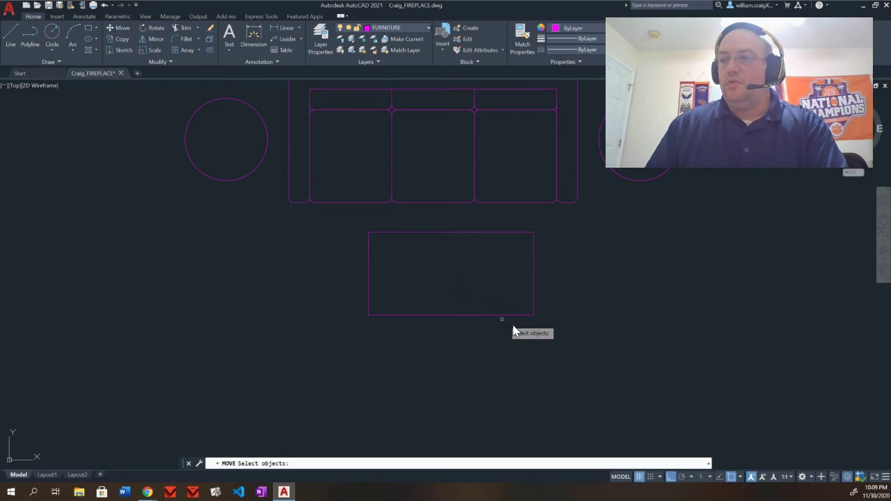
pyautogui.click(548, 333)
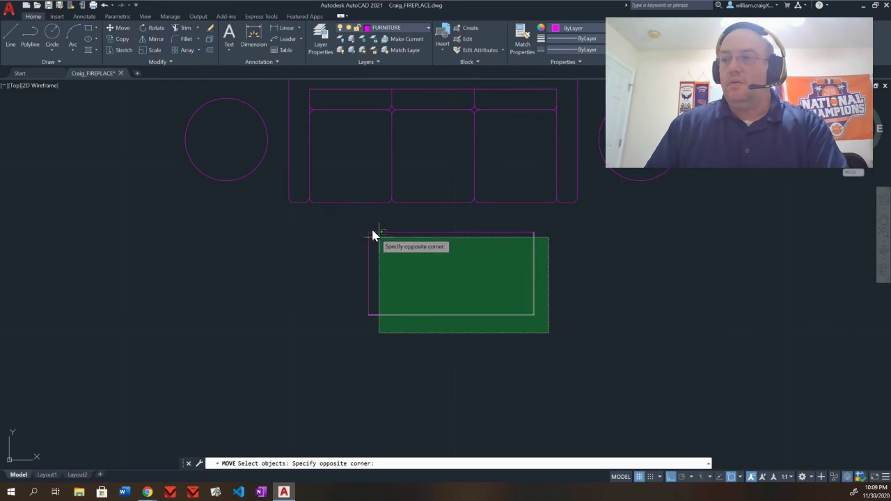
pyautogui.click(354, 222)
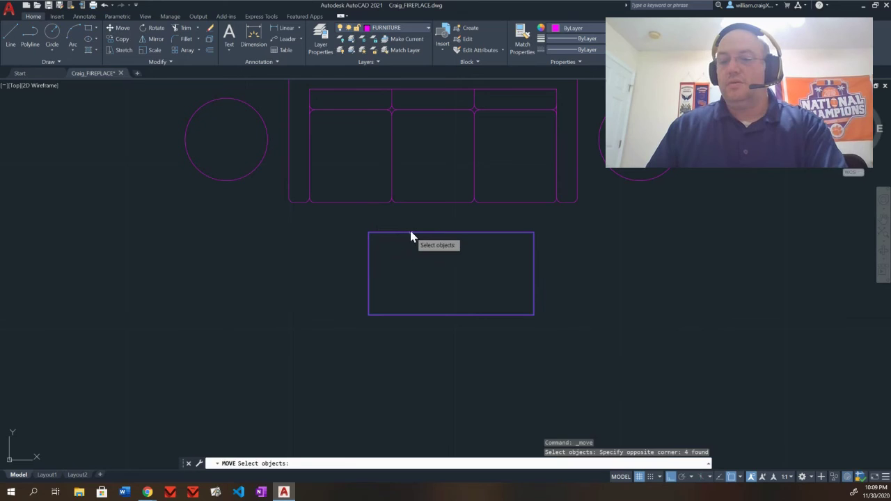
pyautogui.press('Return')
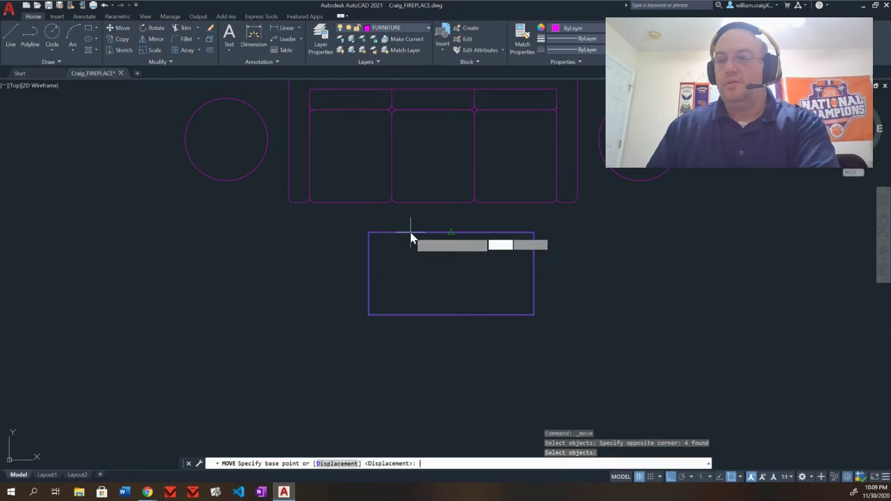
pyautogui.click(451, 233)
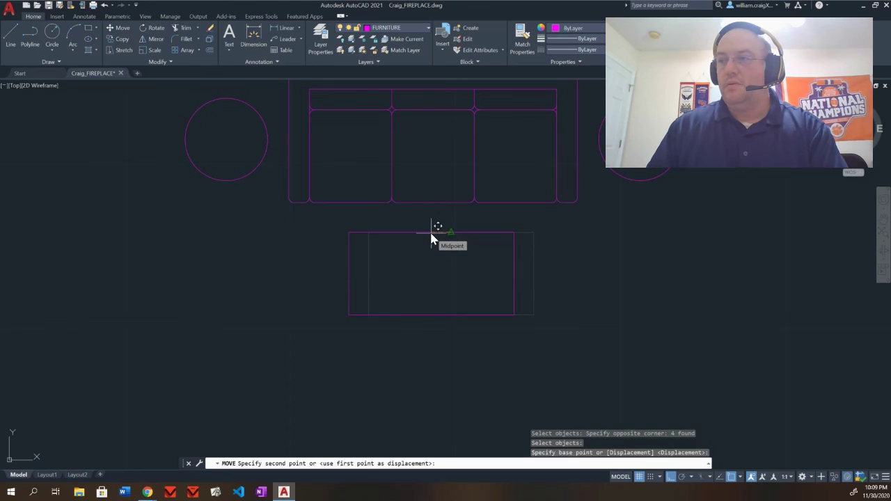
pyautogui.click(431, 239)
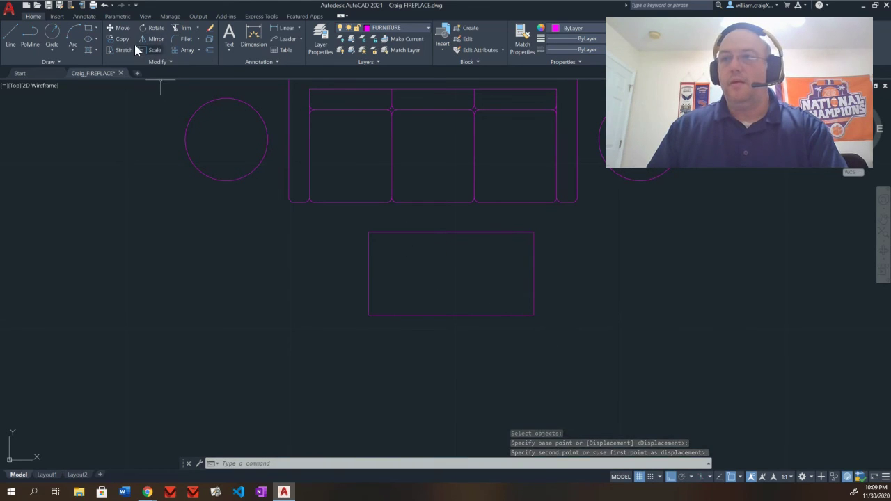
# Step: Move the table straight down from its top-edge midpoint, slightly farther from the sofa
pyautogui.click(116, 29)
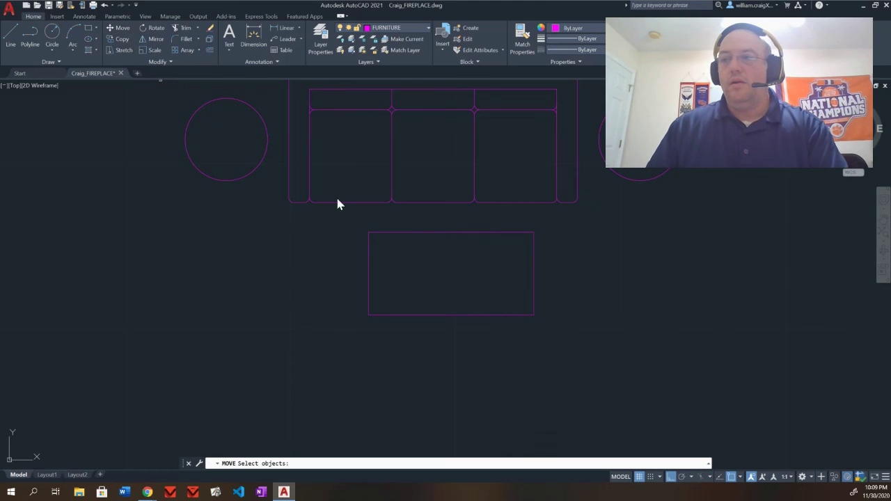
pyautogui.click(554, 338)
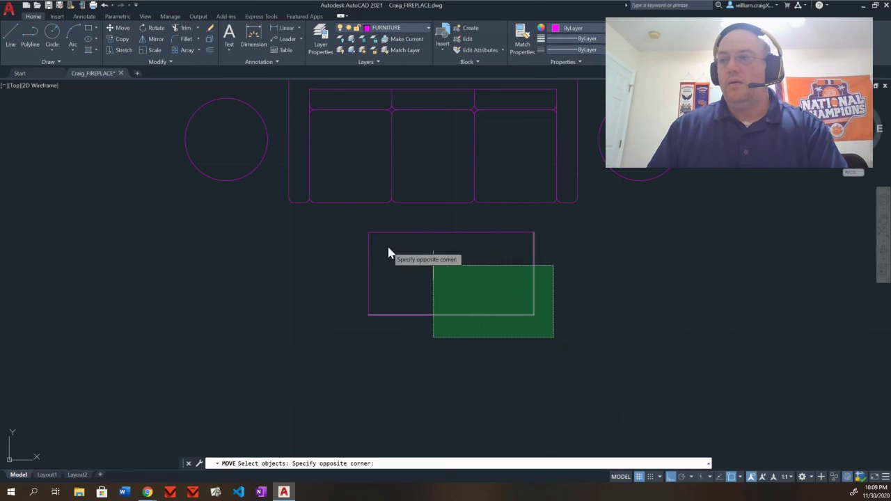
pyautogui.click(330, 218)
pyautogui.press('Return')
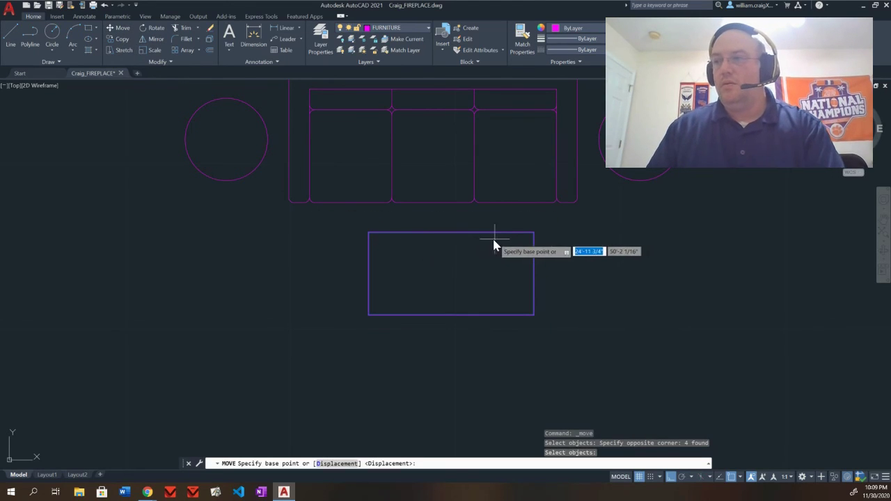
pyautogui.click(451, 234)
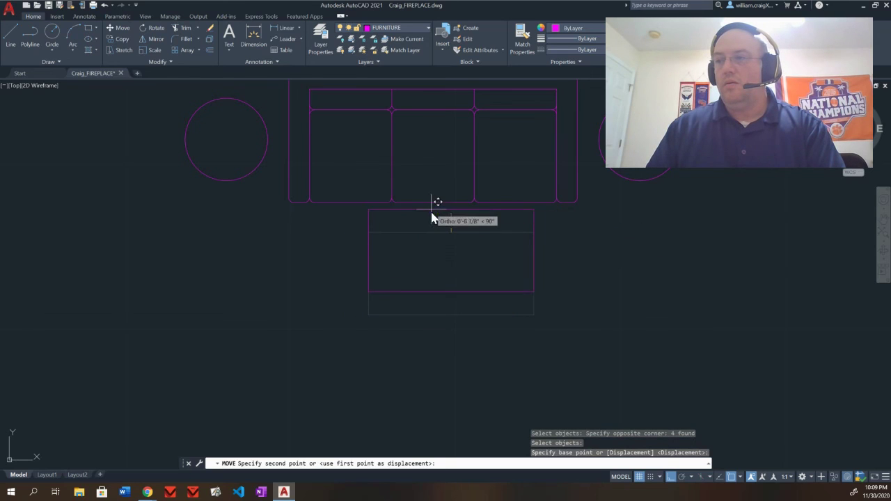
pyautogui.click(437, 255)
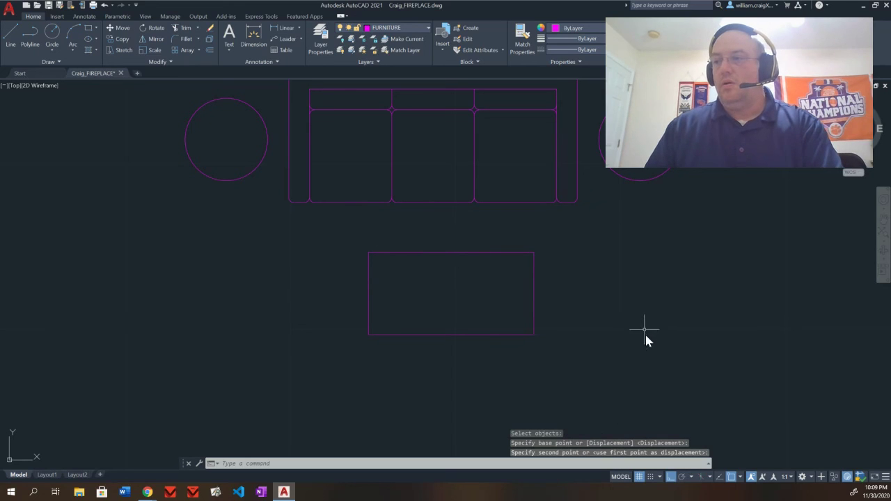
# Step: Turn Ortho off and try to move the table freely up and left towards the sofa's centreline
pyautogui.click(668, 477)
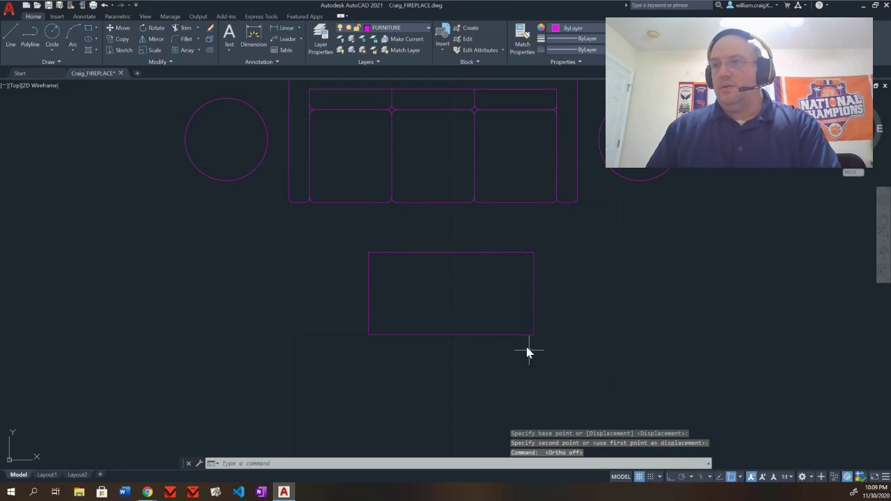
pyautogui.click(118, 27)
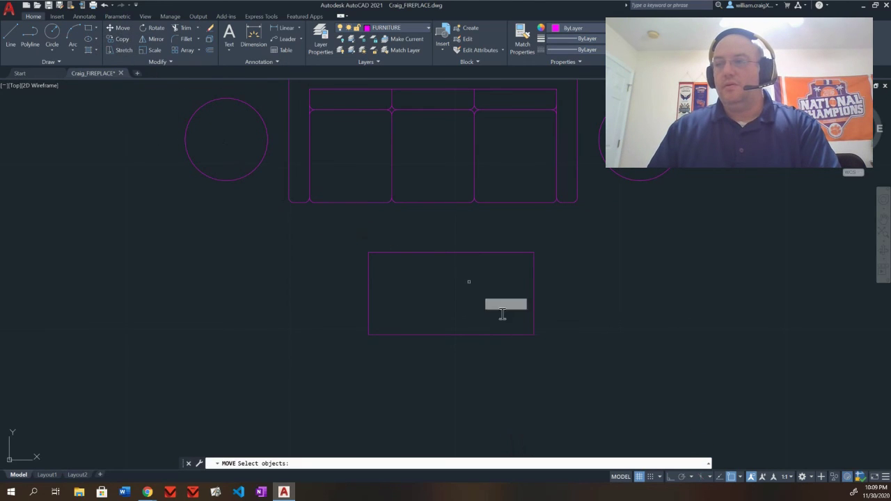
pyautogui.click(540, 347)
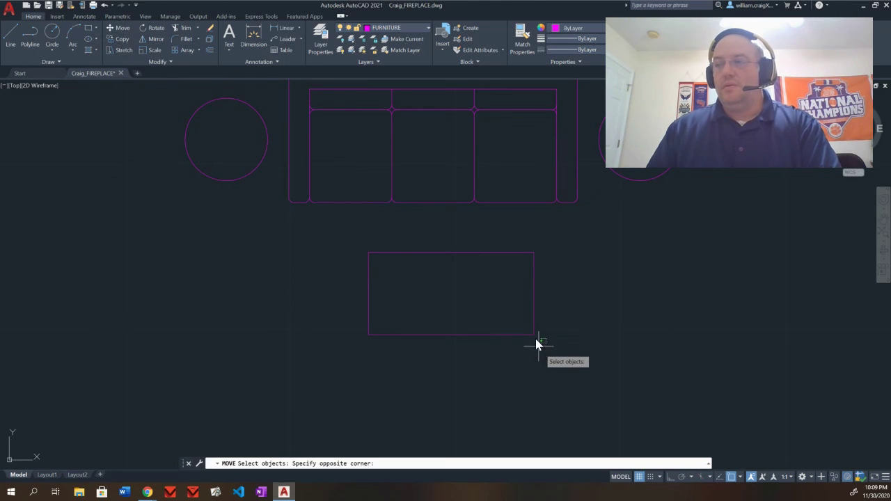
pyautogui.click(302, 233)
pyautogui.press('Return')
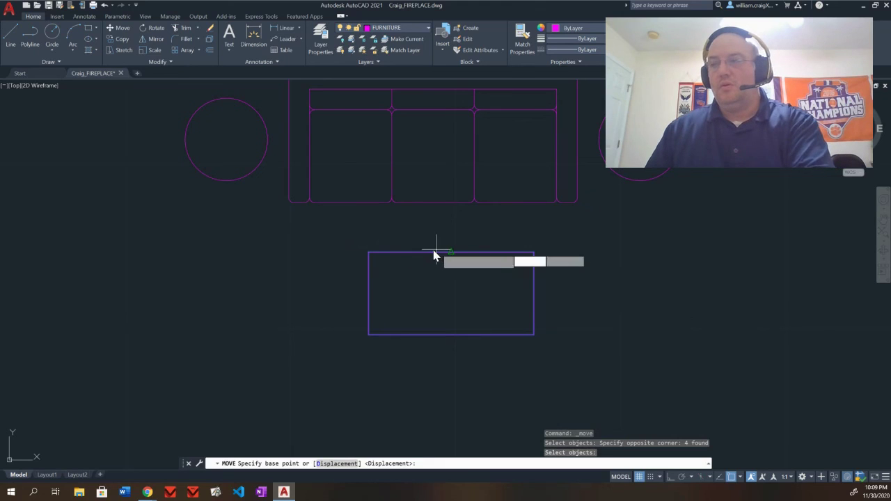
pyautogui.click(451, 252)
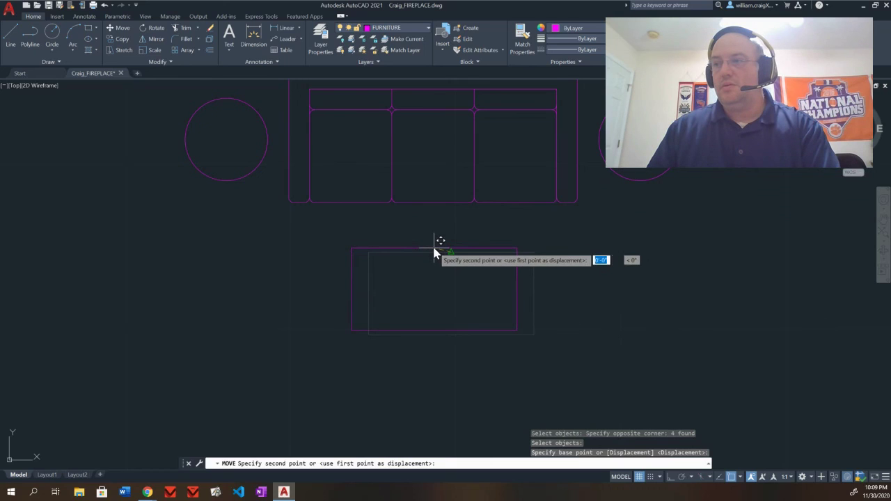
pyautogui.click(434, 249)
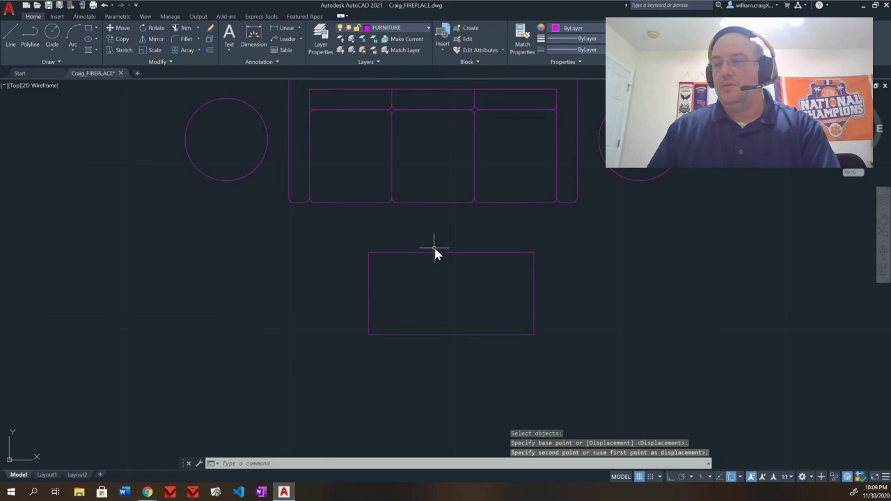
# Step: Move the whole table from its top-edge midpoint to a spot centred below the sofa's middle cushion and slightly closer to it
pyautogui.click(569, 360)
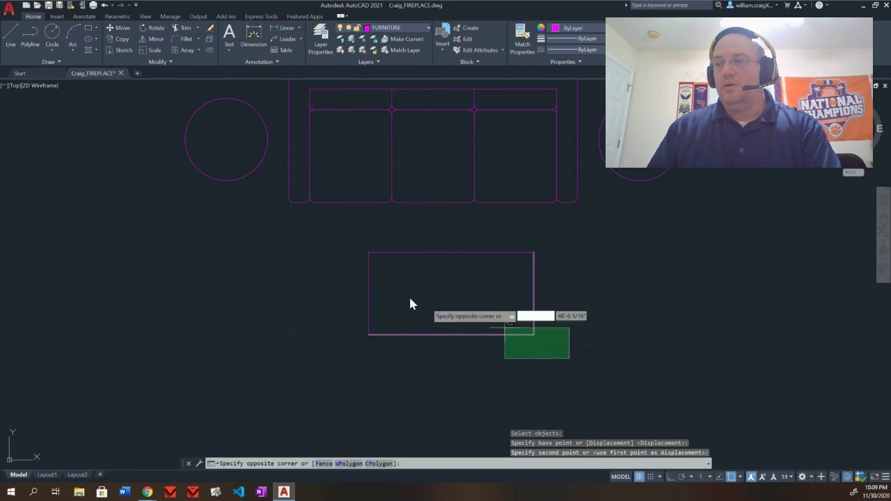
pyautogui.click(337, 250)
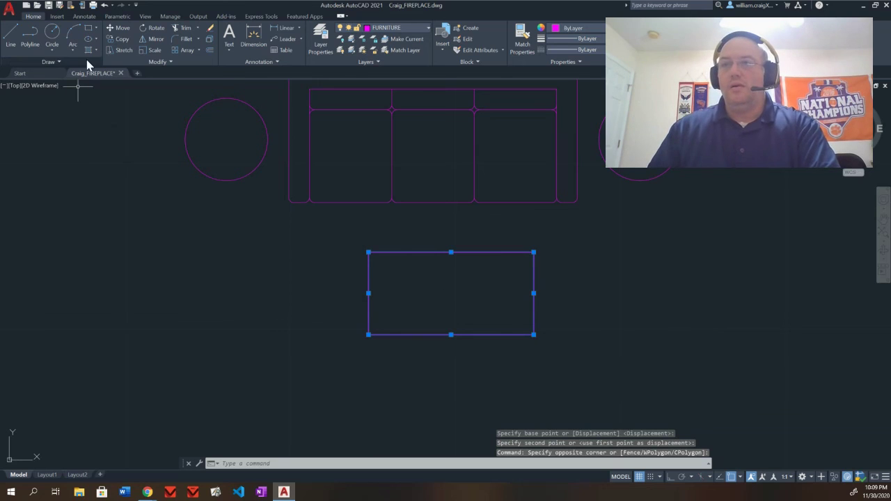
pyautogui.click(117, 28)
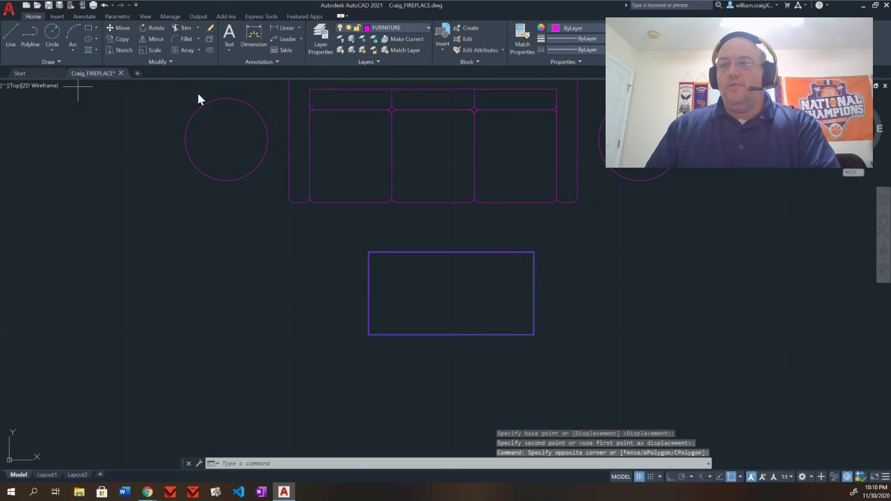
pyautogui.click(451, 252)
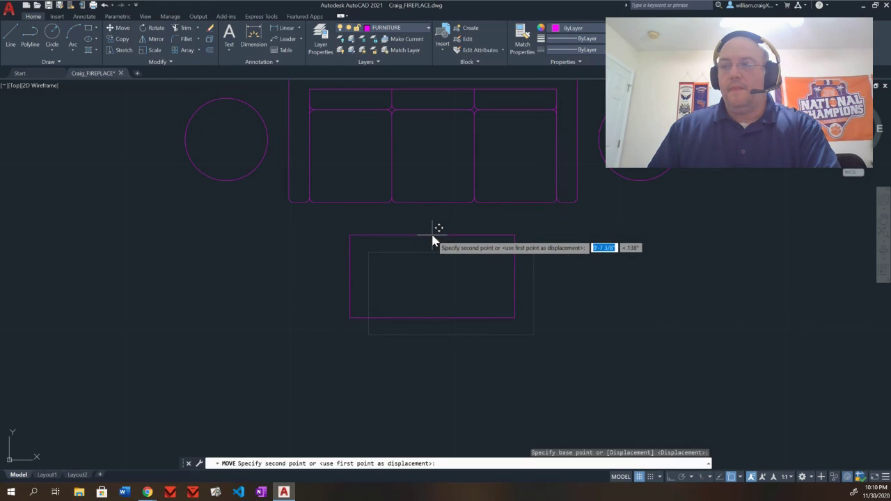
pyautogui.click(432, 236)
# Step: Draw a 5' horizontal line to the right, just above the sofa's back edge
pyautogui.scroll(2, 628, 247)
pyautogui.scroll(-4, 634, 241)
pyautogui.scroll(-2, 638, 237)
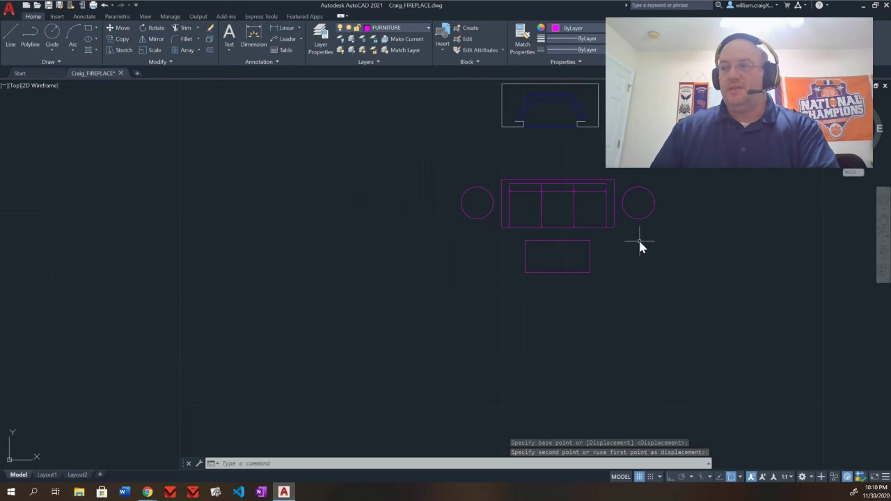
pyautogui.scroll(2, 640, 238)
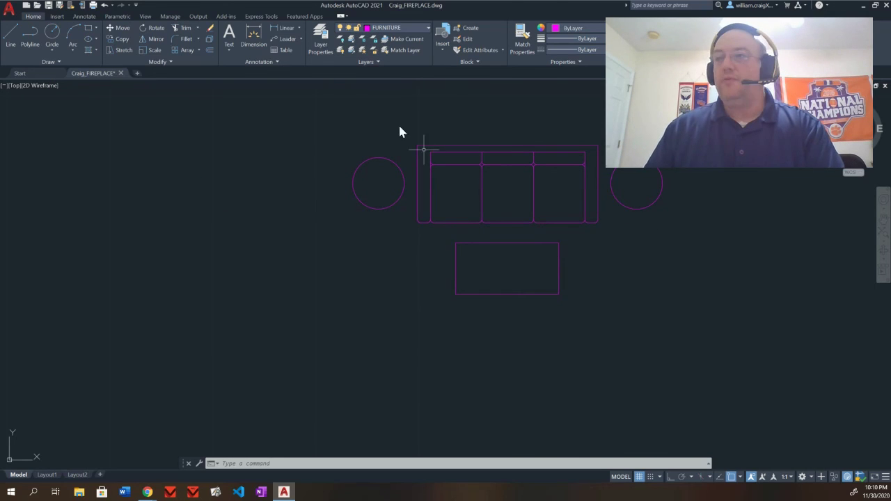
pyautogui.scroll(1, 477, 150)
pyautogui.scroll(-2, 476, 149)
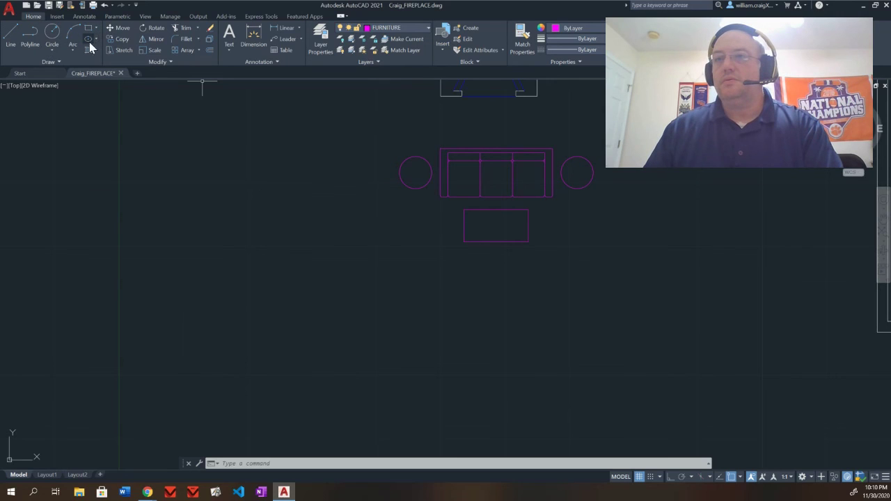
pyautogui.click(11, 35)
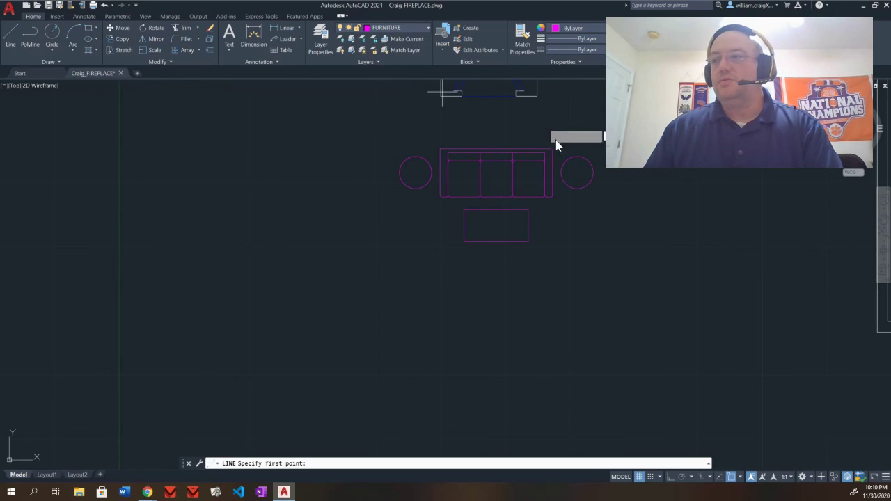
pyautogui.click(448, 147)
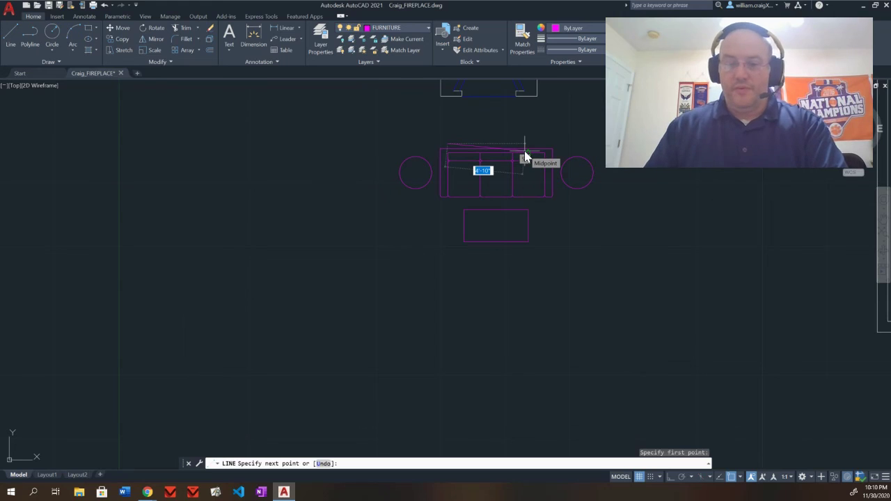
pyautogui.write("5'")
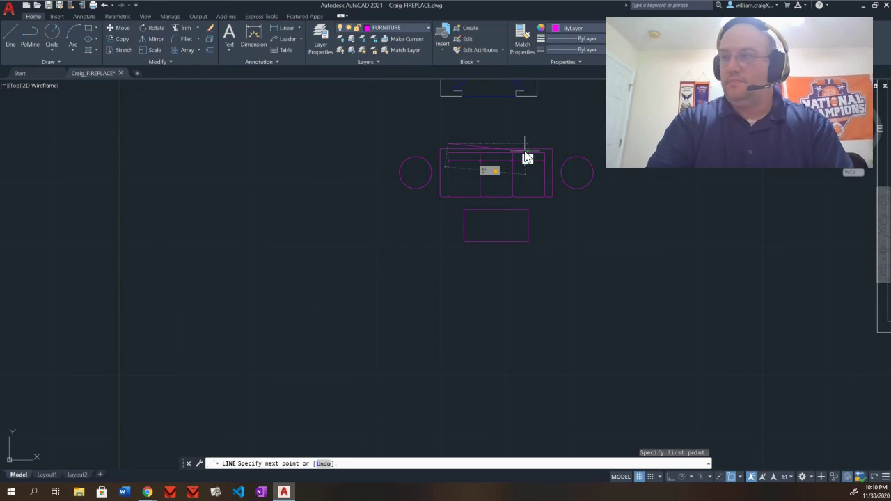
pyautogui.press('Return')
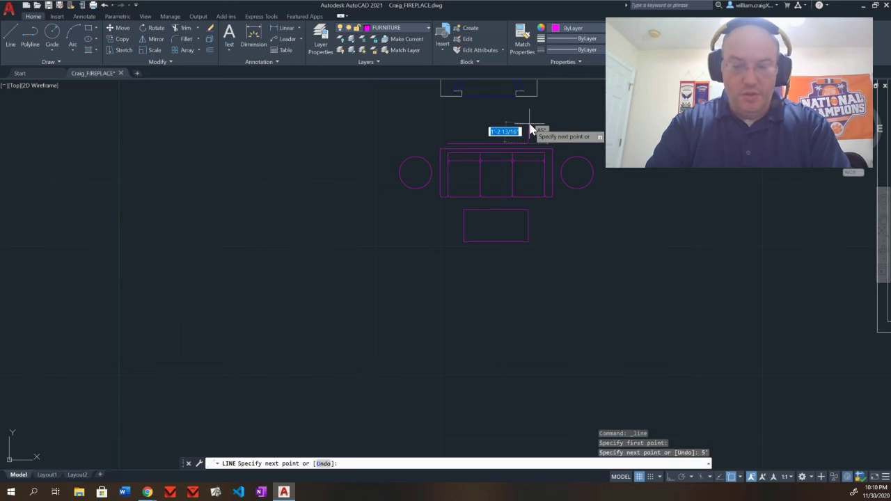
# Step: Complete the rectangle behind the sofa with a 1'4" vertical line upward, a 5' line at 180° and a closing line to the start
pyautogui.write("1'4")
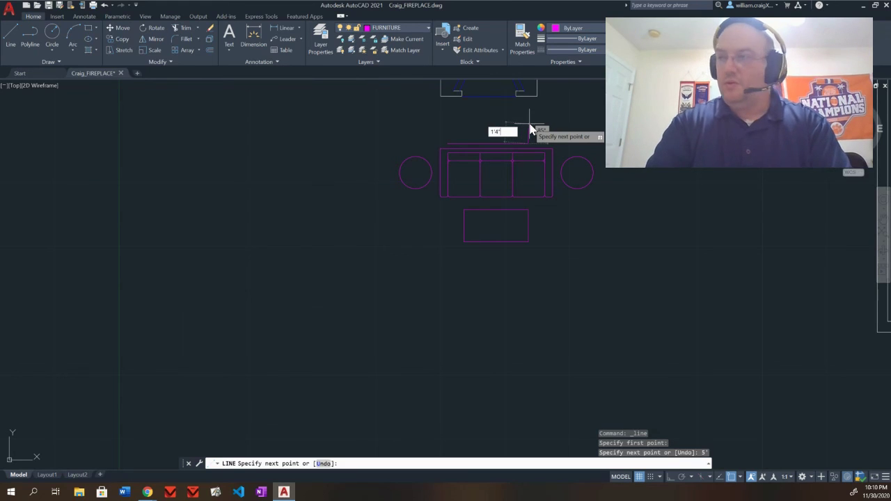
pyautogui.press('Tab')
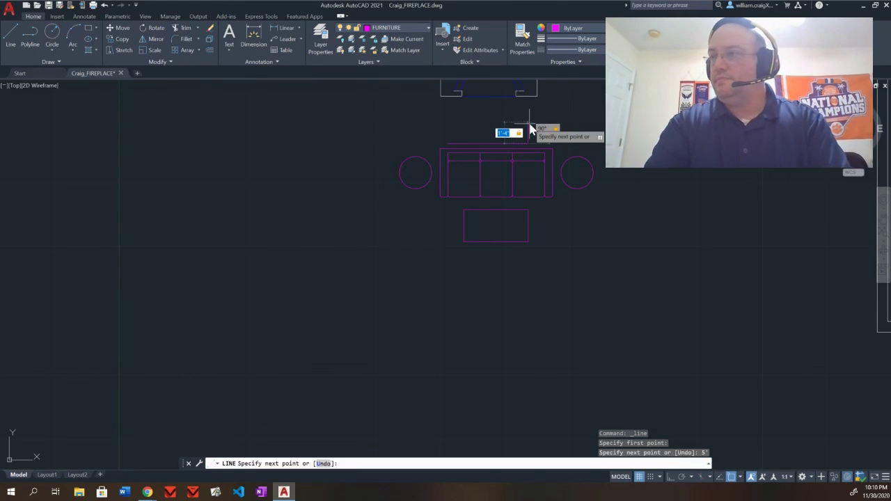
pyautogui.press('Return')
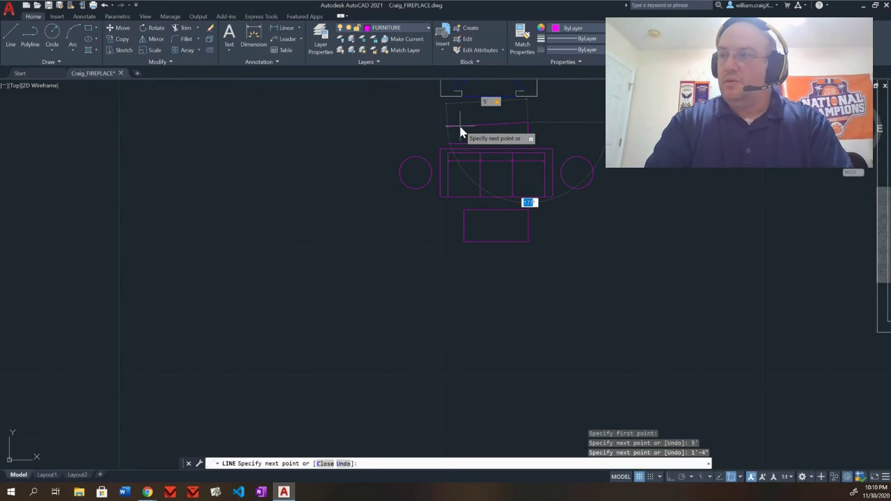
pyautogui.write('180')
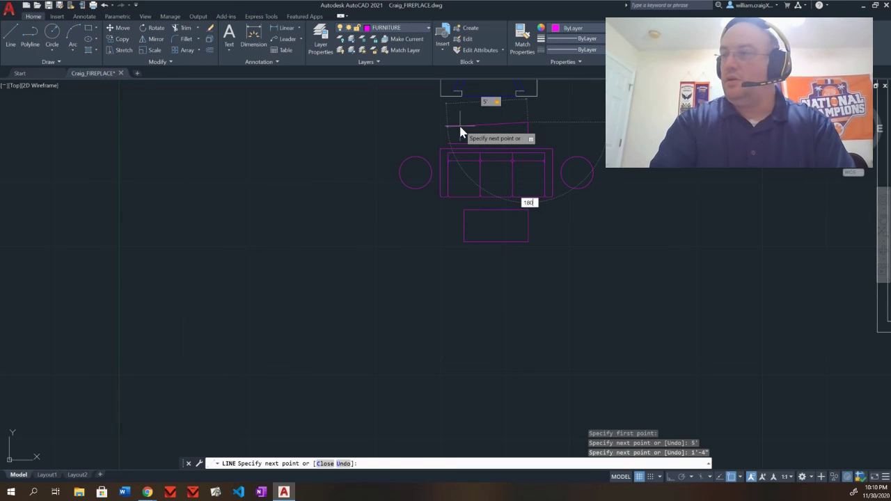
pyautogui.press('Tab')
pyautogui.press('Return')
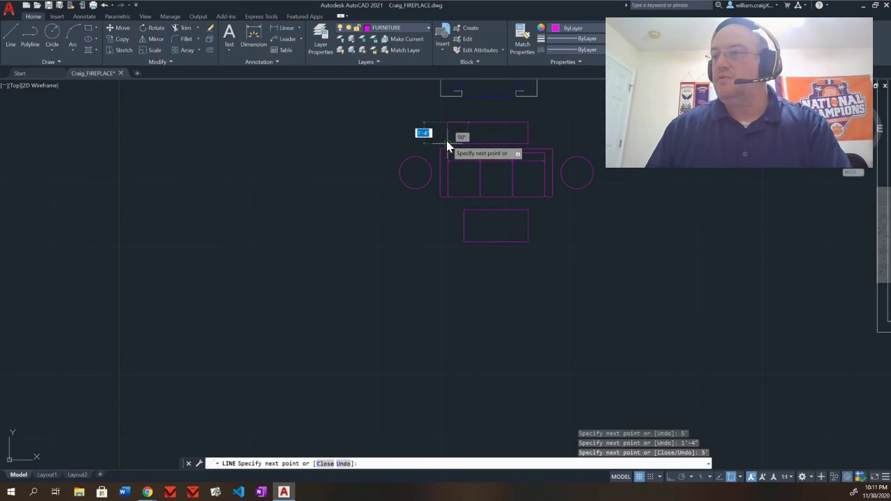
pyautogui.press('Return')
pyautogui.press('Escape')
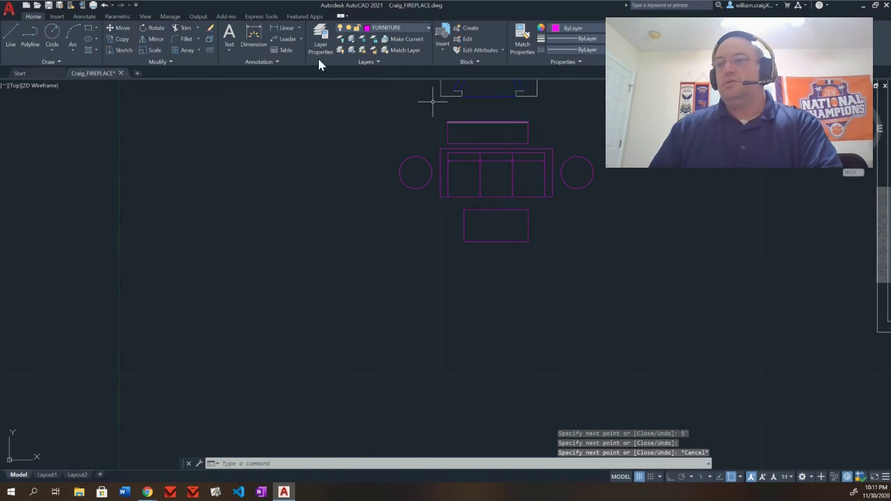
# Step: Move the whole 5' by 1'4" rectangle from its top-edge midpoint slightly up and right, roughly centred behind the sofa
pyautogui.click(118, 28)
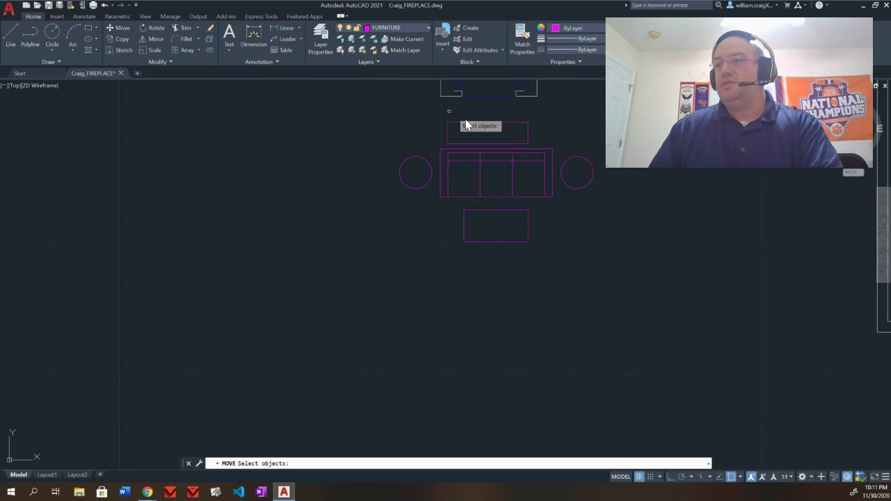
pyautogui.click(531, 148)
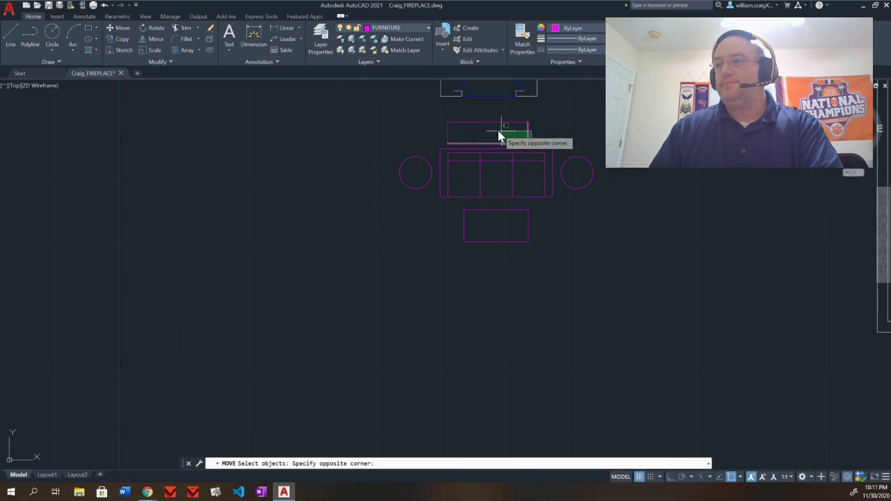
pyautogui.click(441, 117)
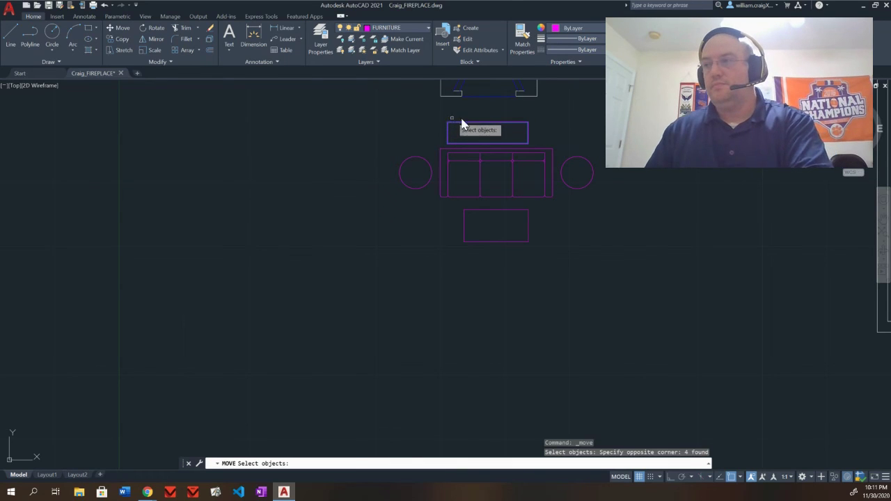
pyautogui.press('Return')
pyautogui.click(489, 128)
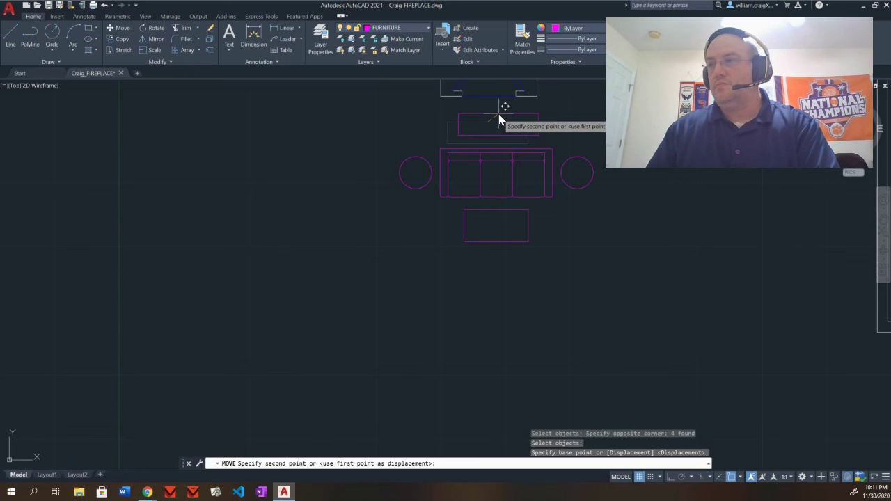
pyautogui.click(497, 112)
pyautogui.press('Escape')
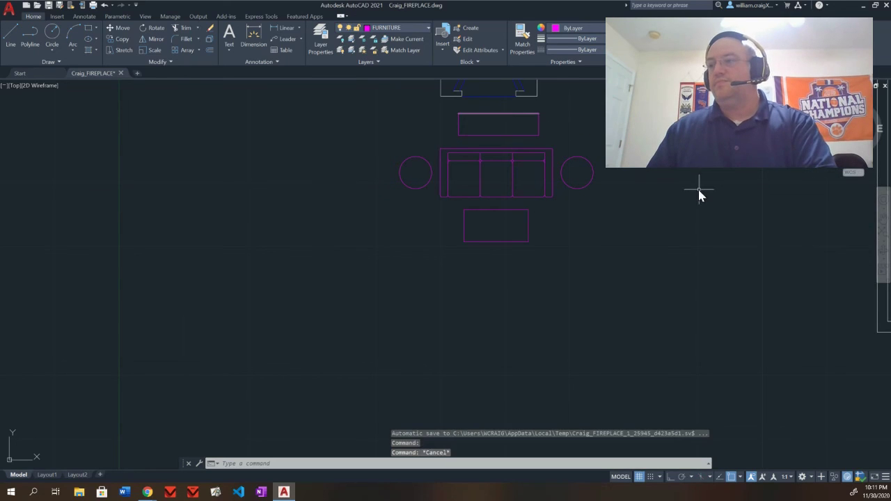
pyautogui.press('Escape')
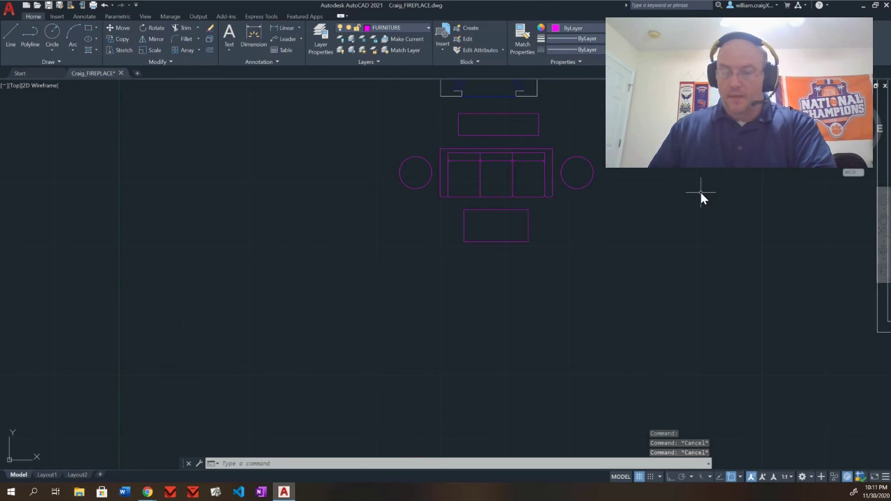
# Step: Save the drawing with the finished furniture group
pyautogui.scroll(-1, 668, 198)
pyautogui.scroll(1, 669, 199)
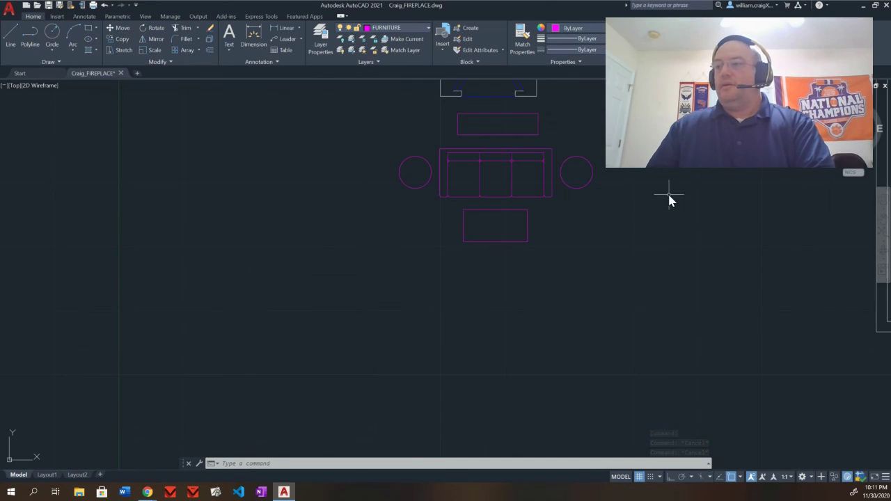
pyautogui.scroll(-2, 667, 192)
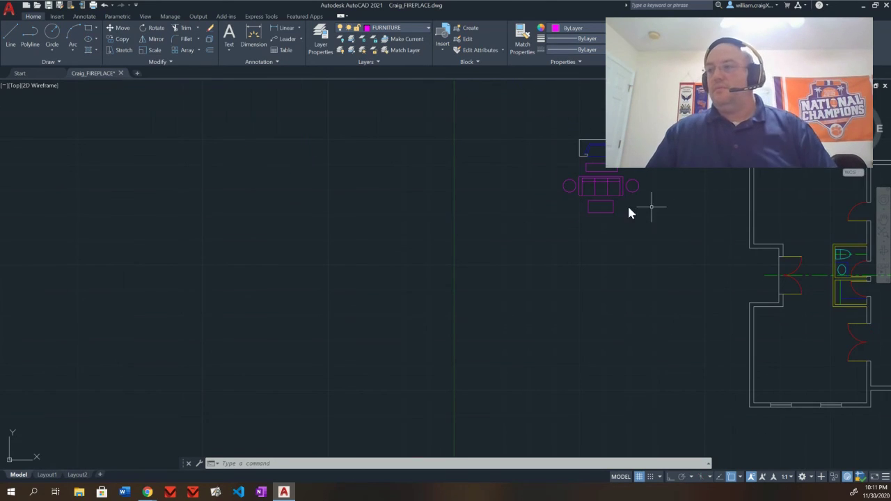
pyautogui.scroll(4, 597, 193)
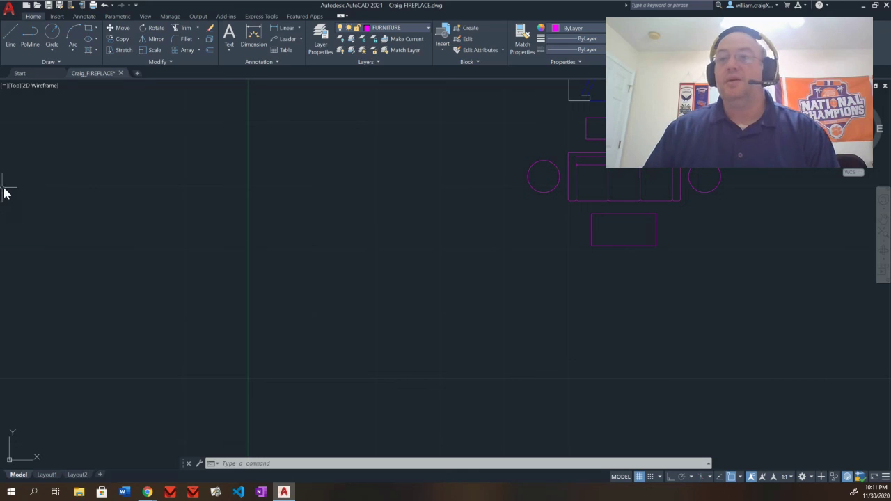
pyautogui.click(49, 6)
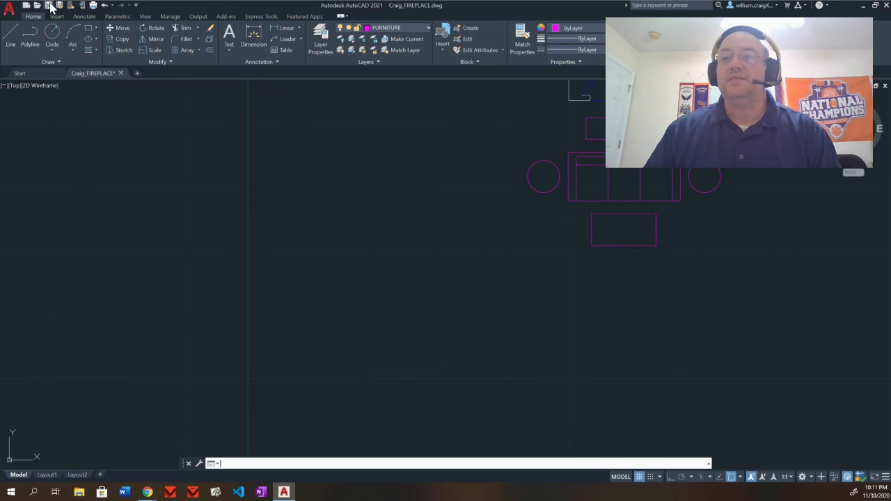